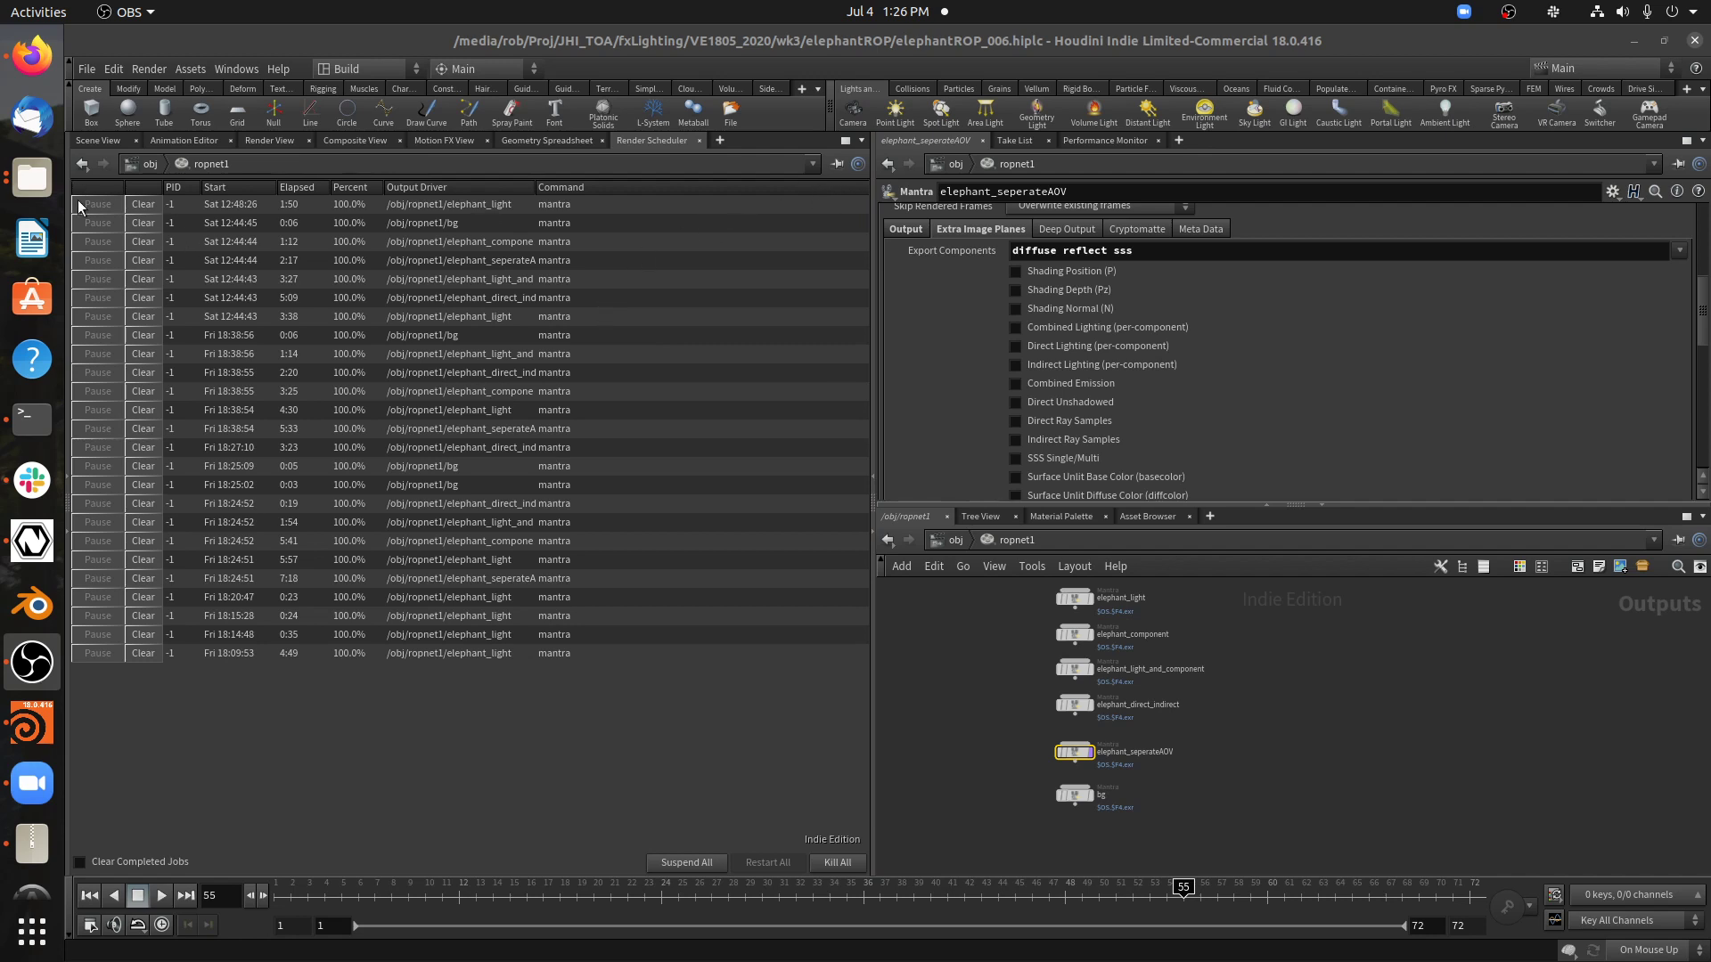
Clear completed jobs from the Render Scheduler list, then switch auto-clearing of completed jobs back off.
right_click(222, 703)
click(78, 858)
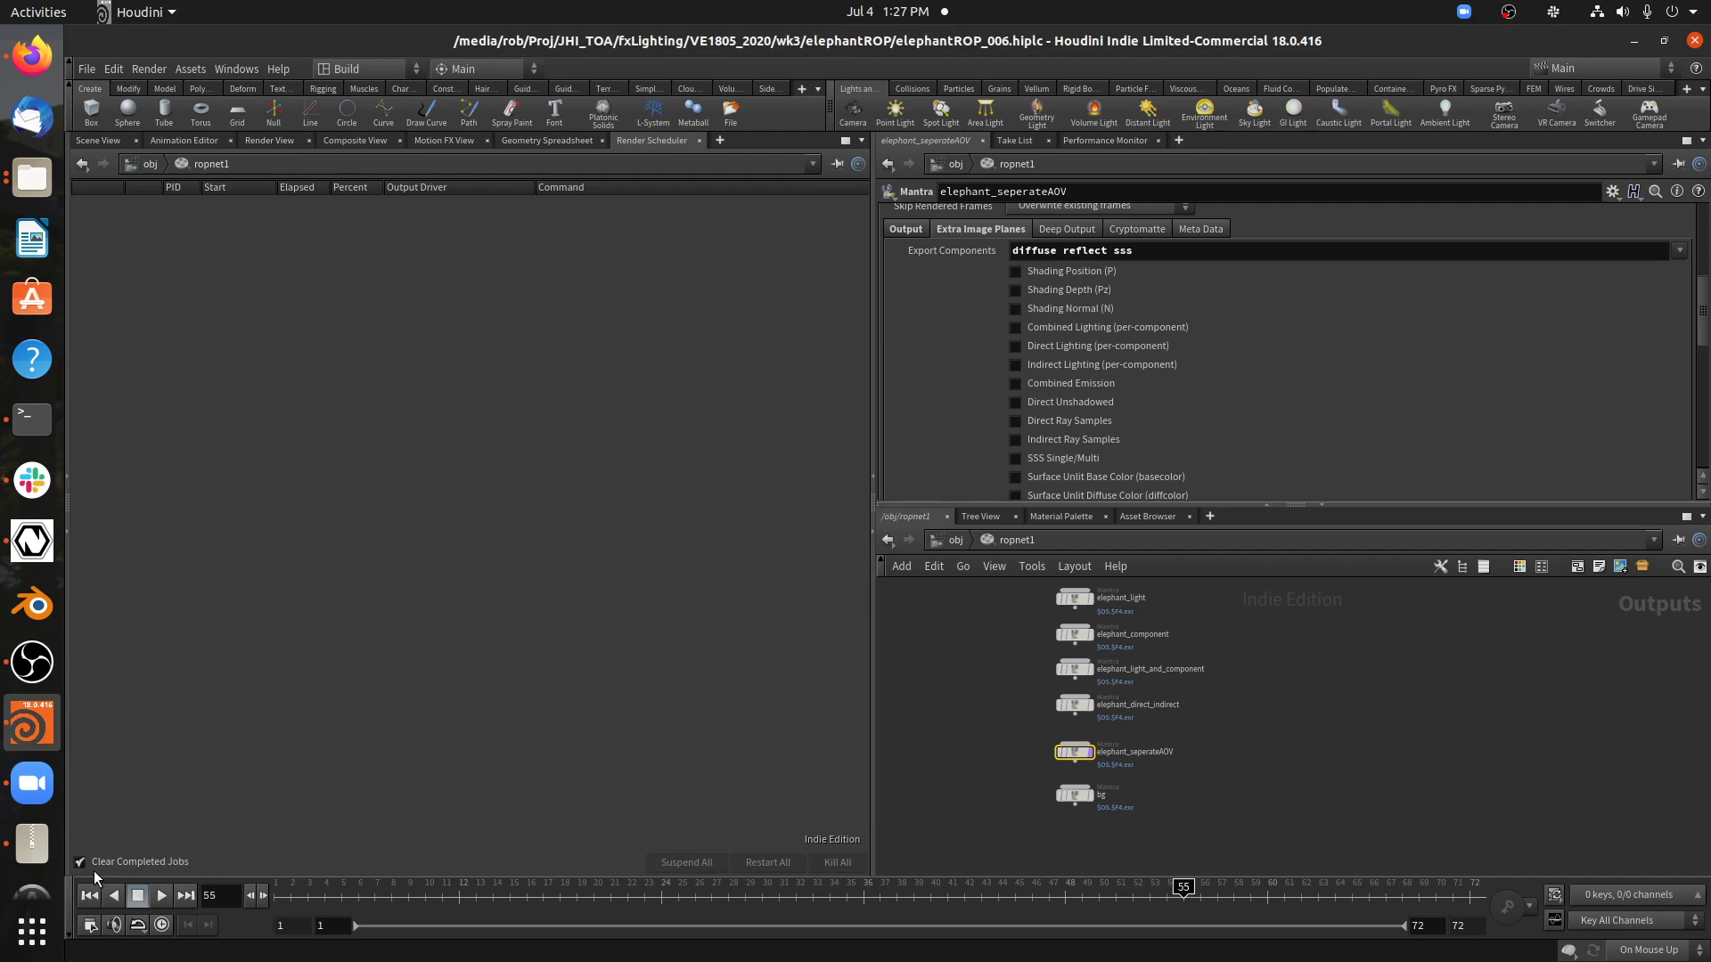
click(93, 864)
Set elephant_seperateAOV's Resolution Scale to 1/10 (One Tenth Resolution).
scroll(1164, 770, up, 2)
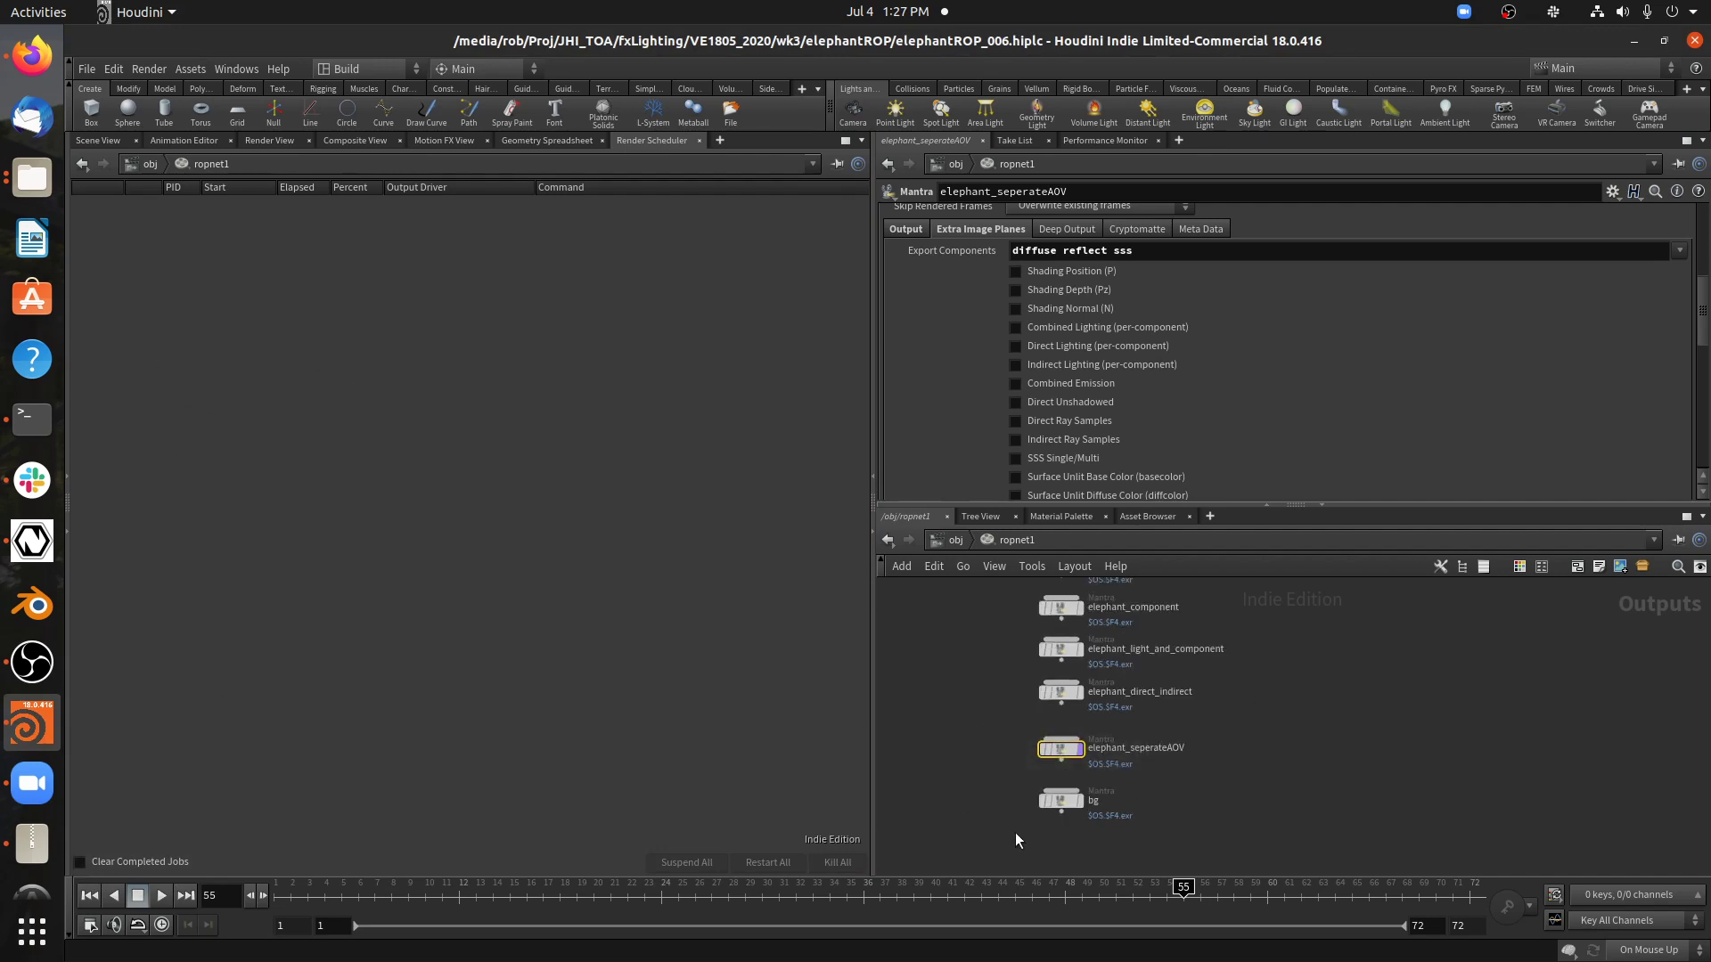
drag(1066, 764, 1071, 679)
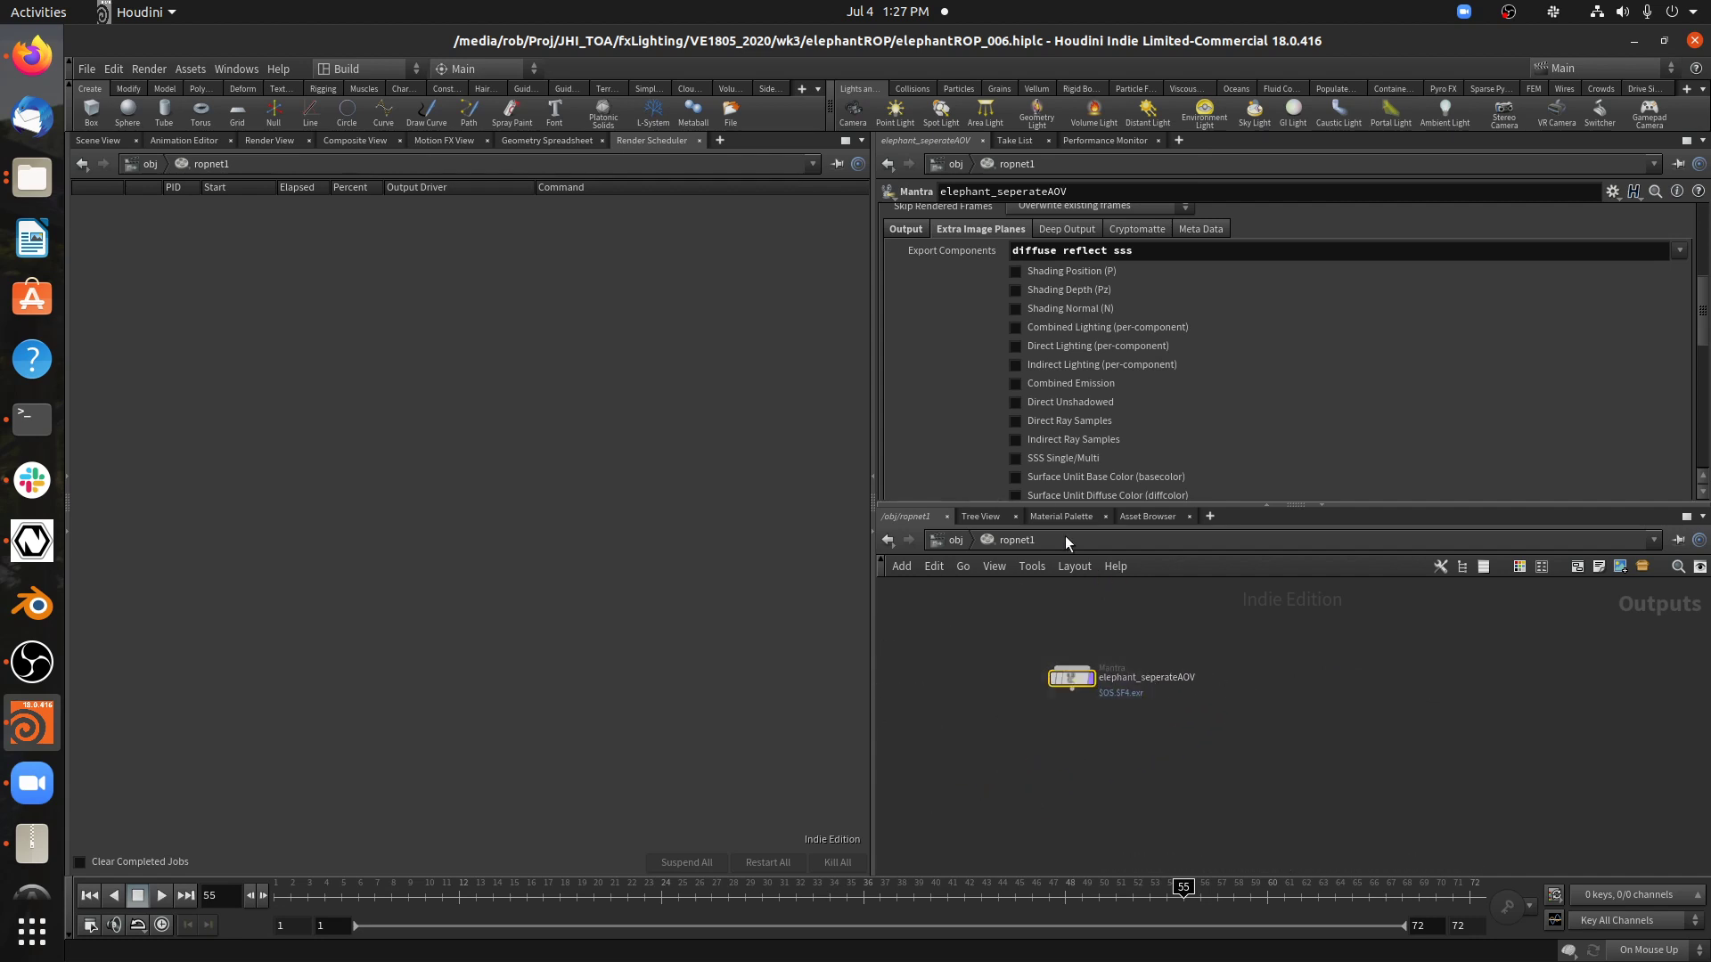
scroll(943, 331, up, 10)
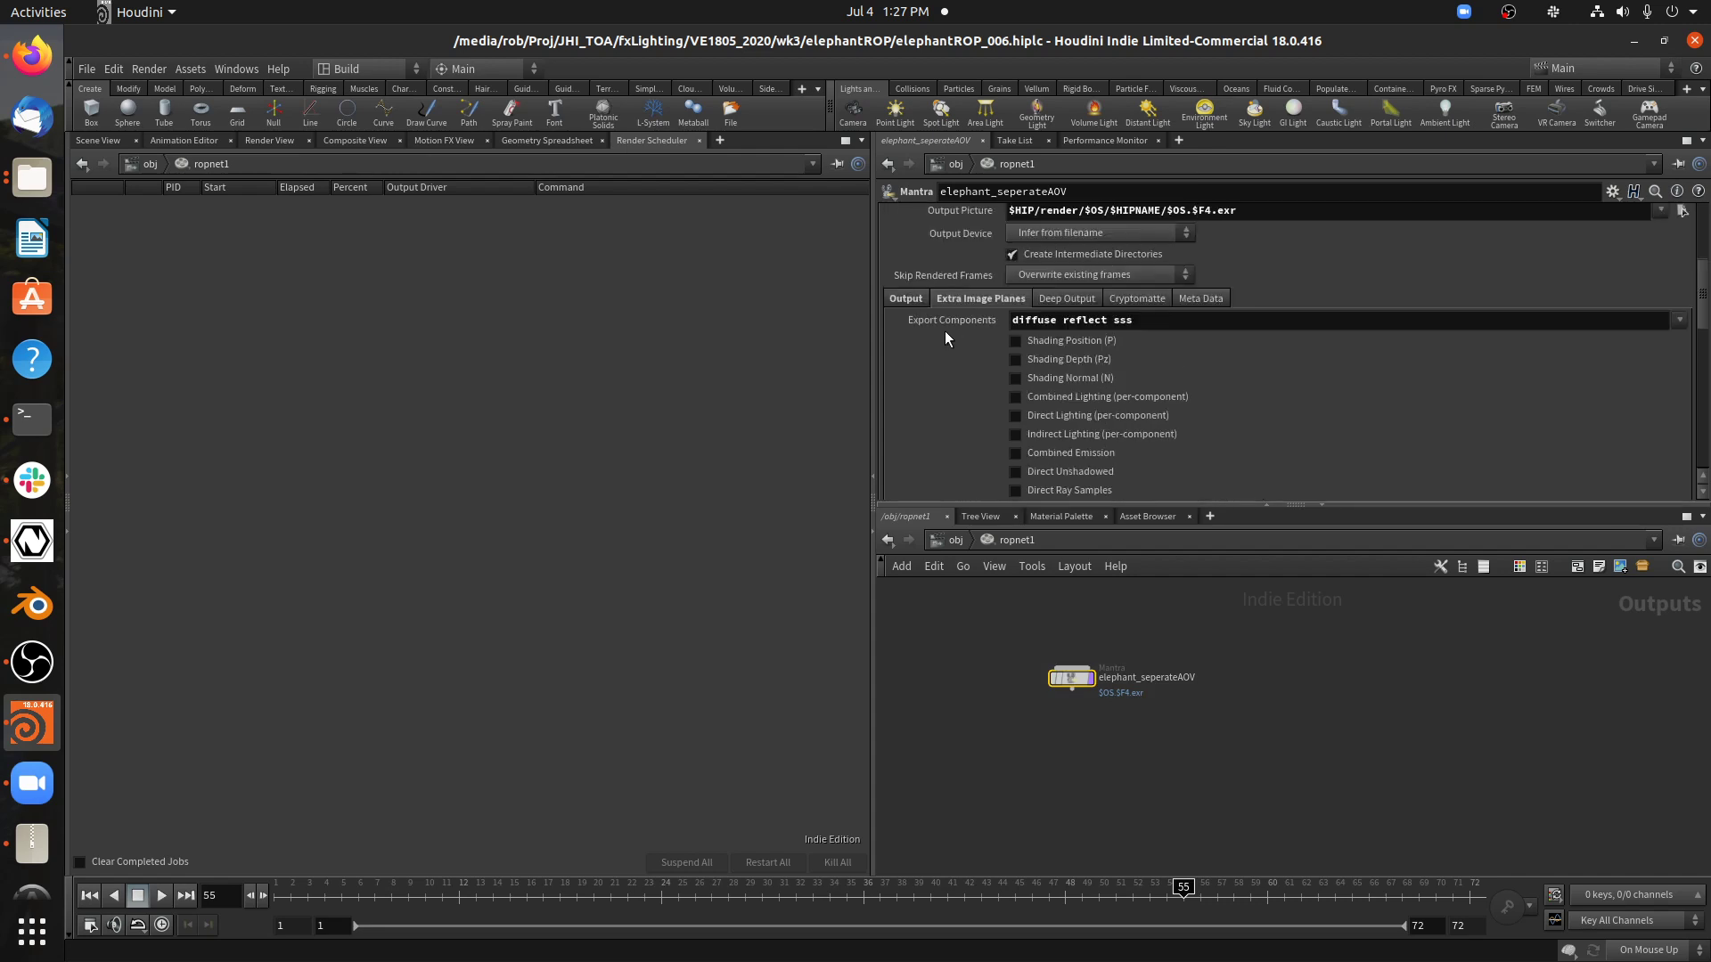
click(1029, 281)
click(1039, 268)
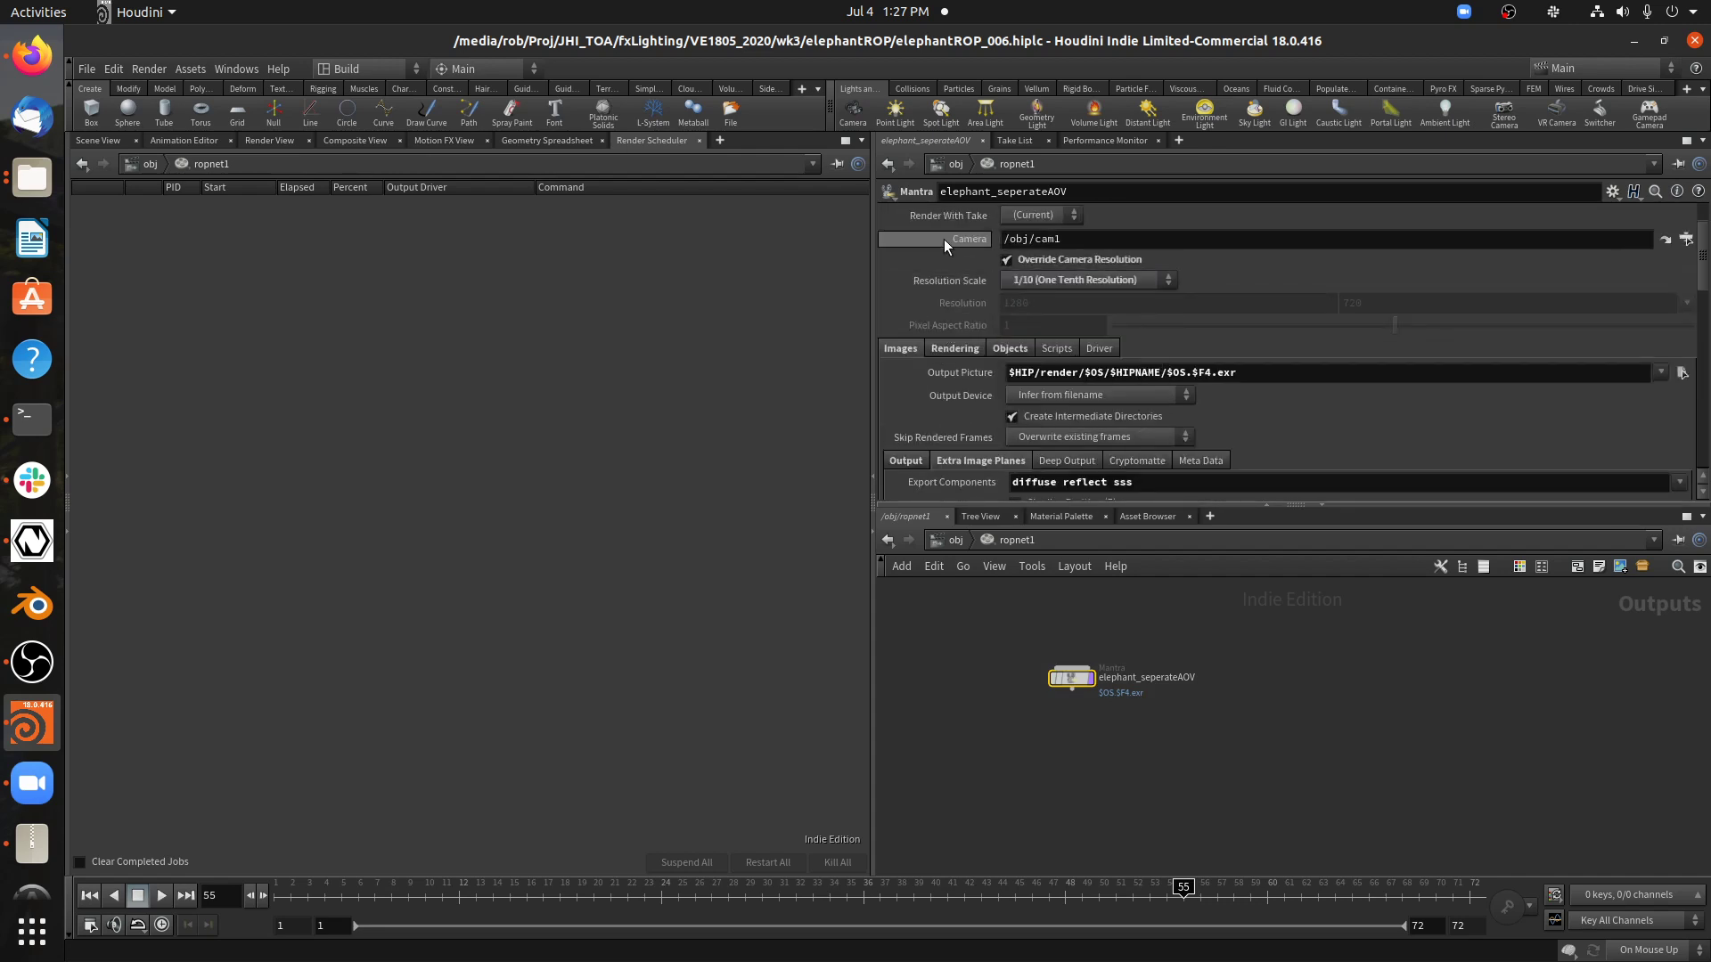
Empty the Different File path on Extra Image Plane 1 and reselect the elephant_seperateAOV node.
scroll(936, 301, down, 10)
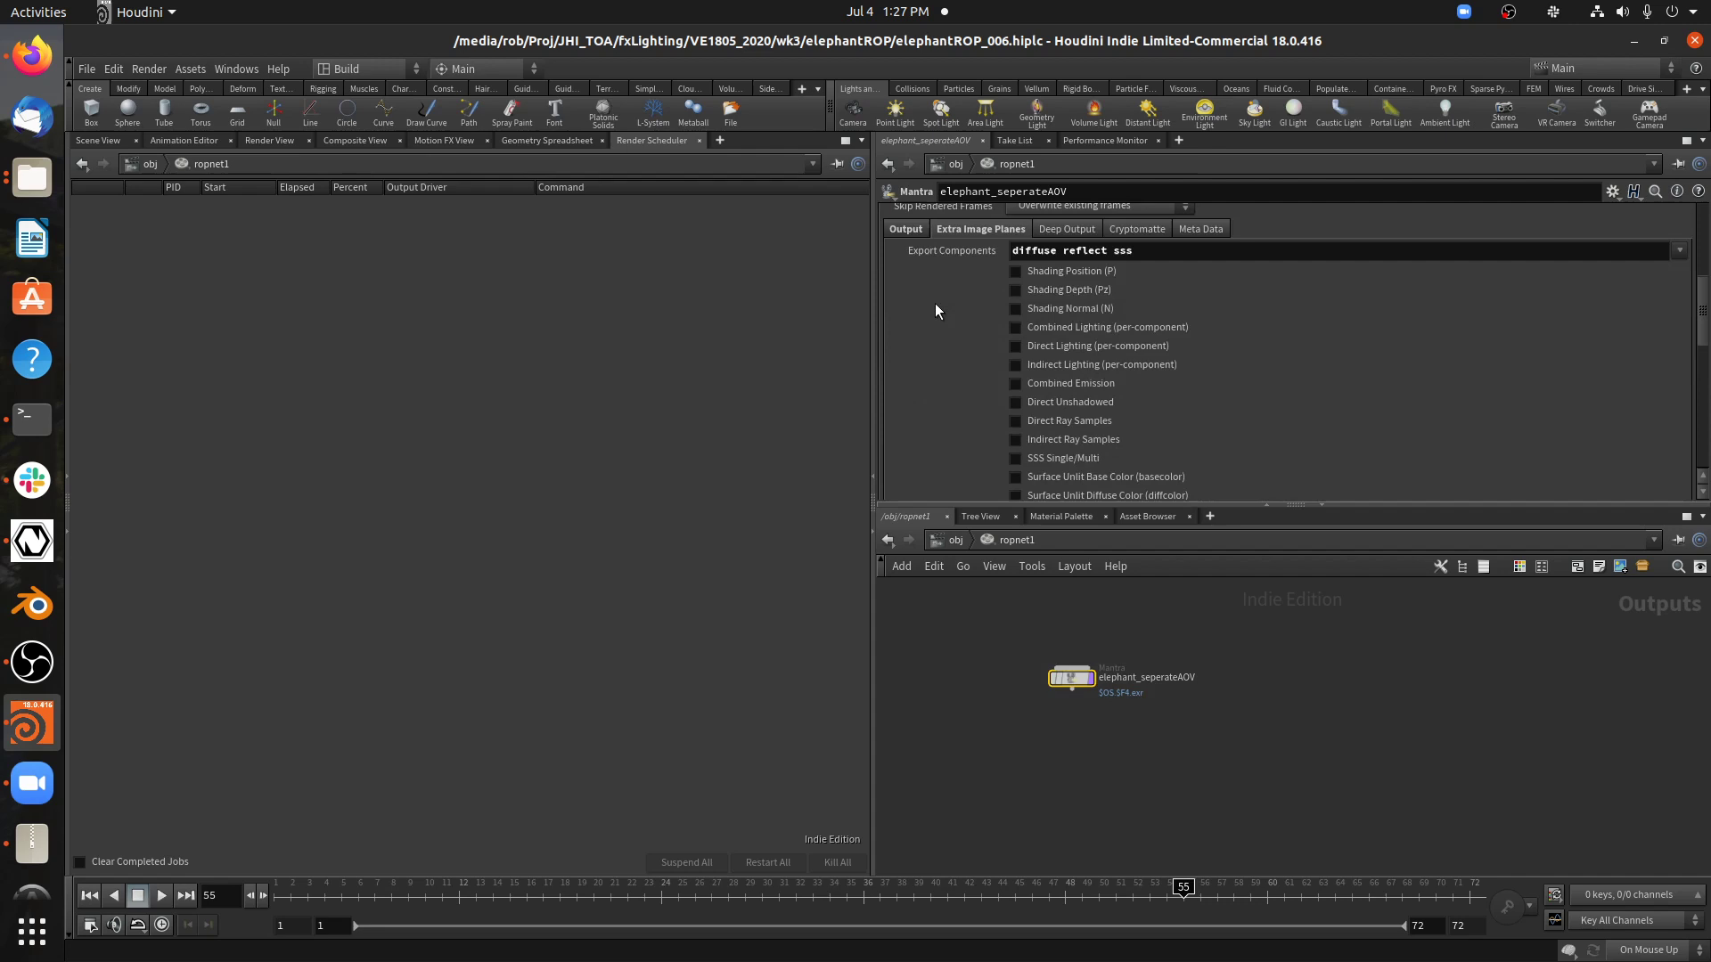
scroll(928, 306, down, 1)
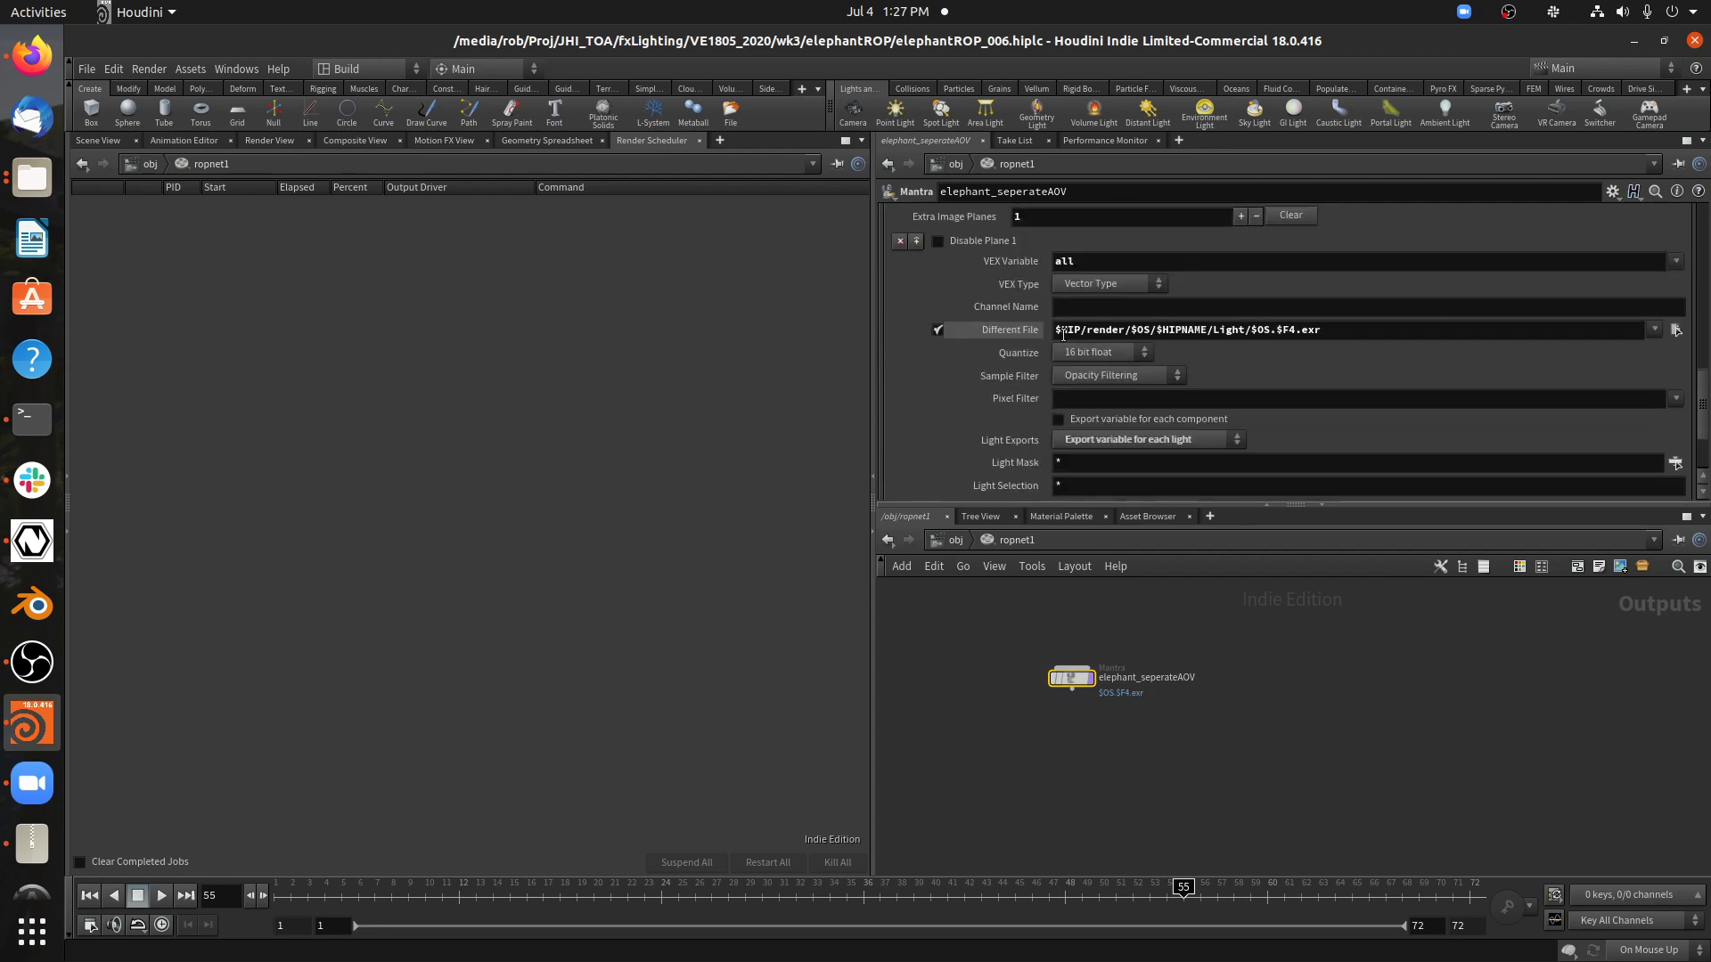
click(1053, 330)
drag(1054, 329, 1354, 328)
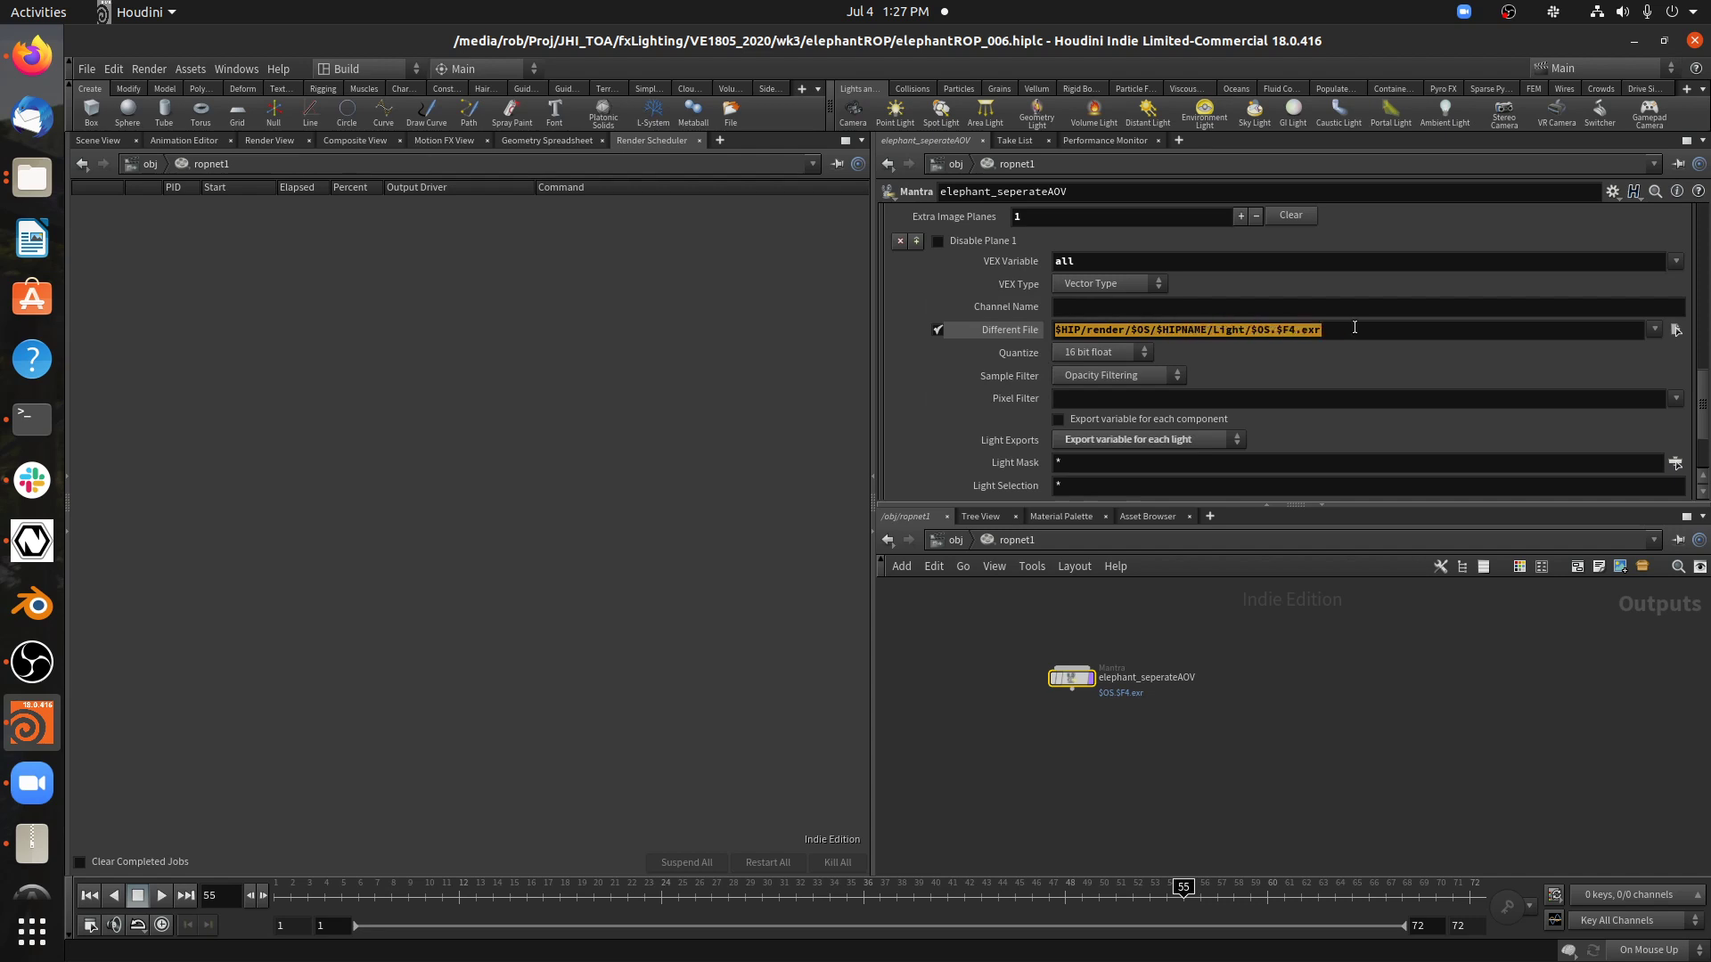
key(BackSpace)
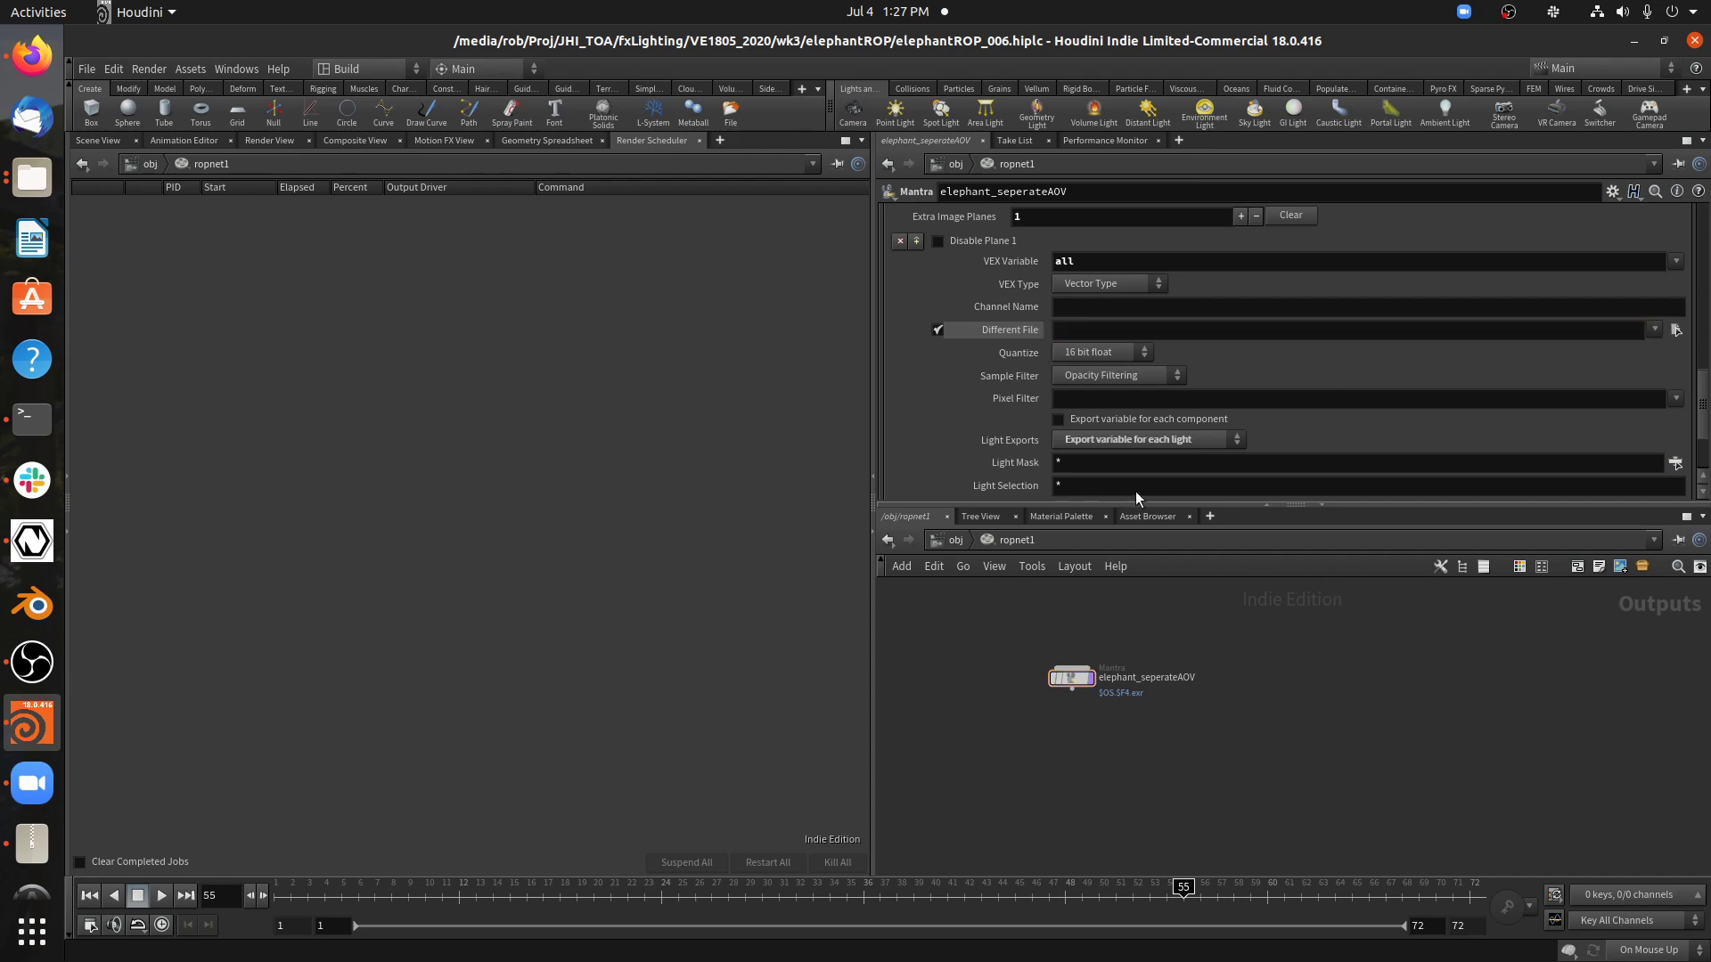
scroll(915, 372, up, 1)
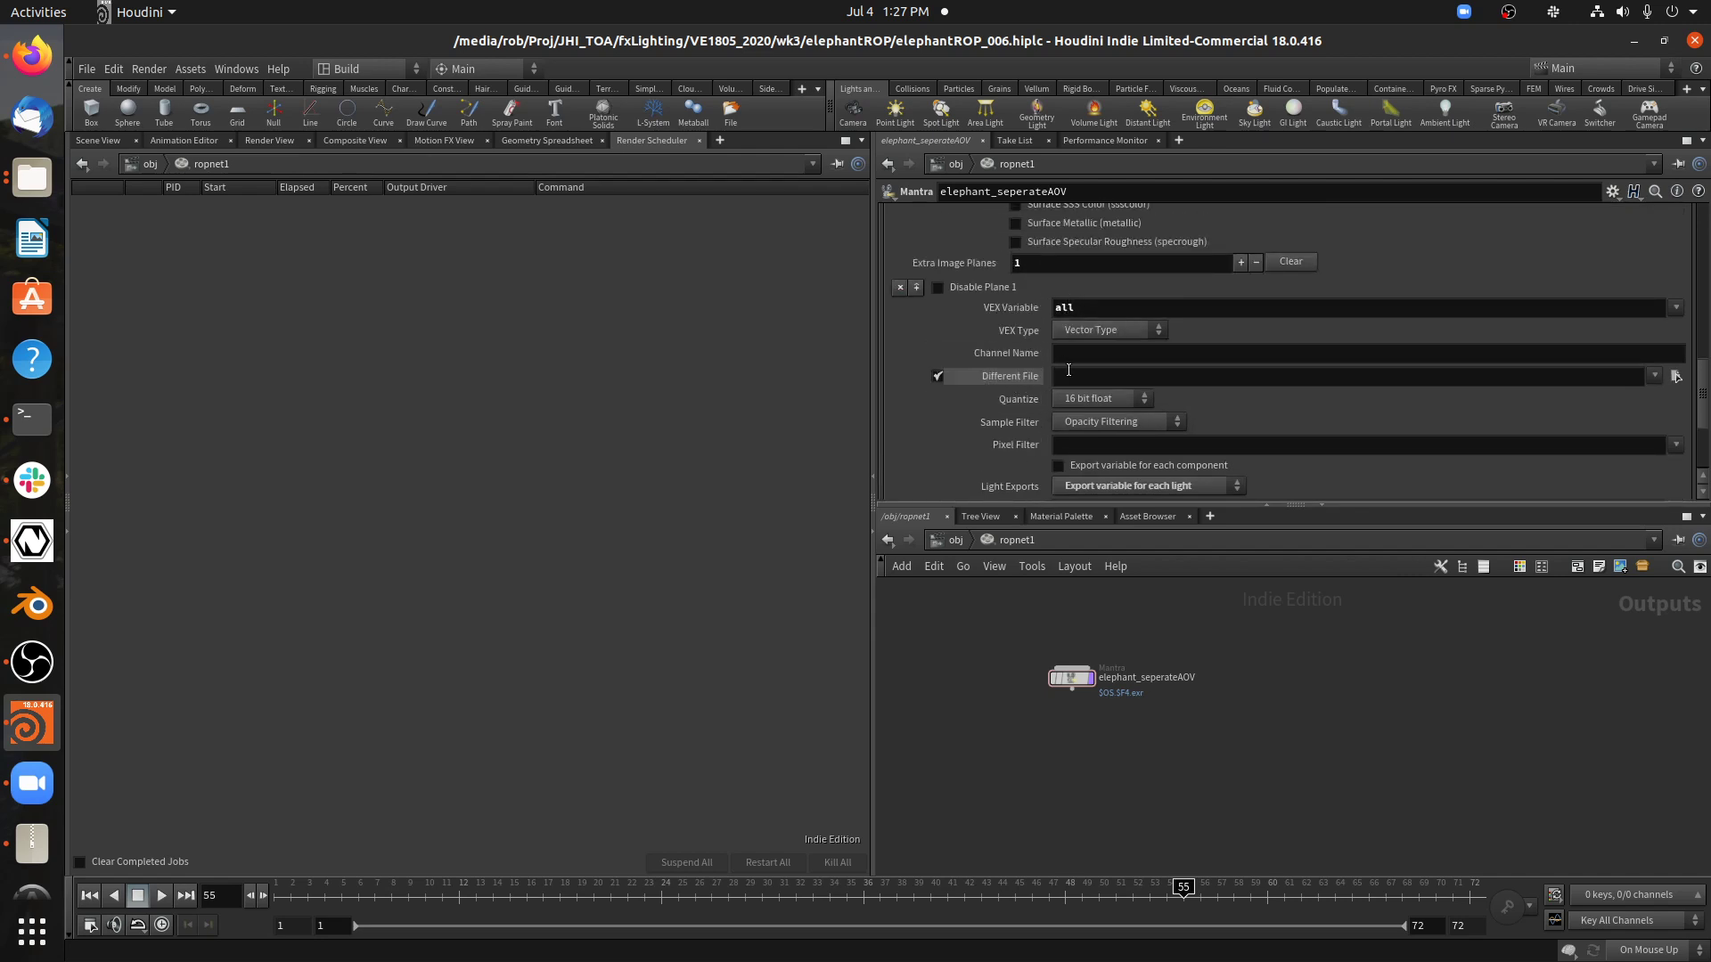
click(1077, 682)
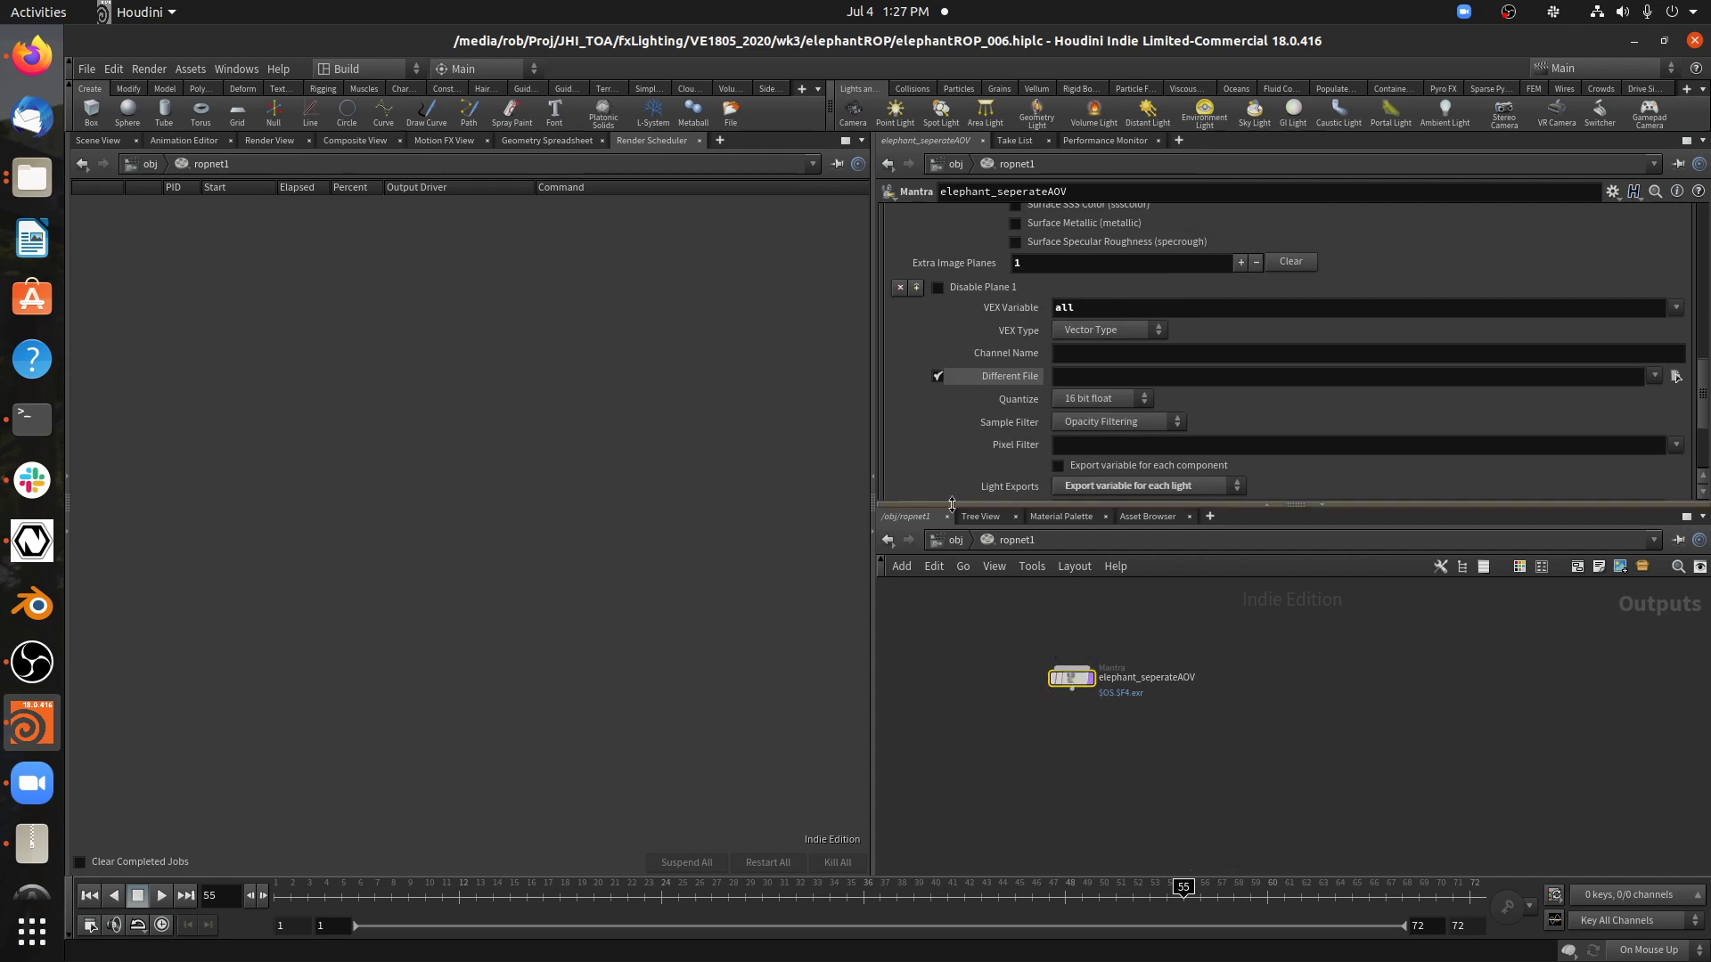
scroll(943, 467, up, 10)
scroll(912, 235, up, 3)
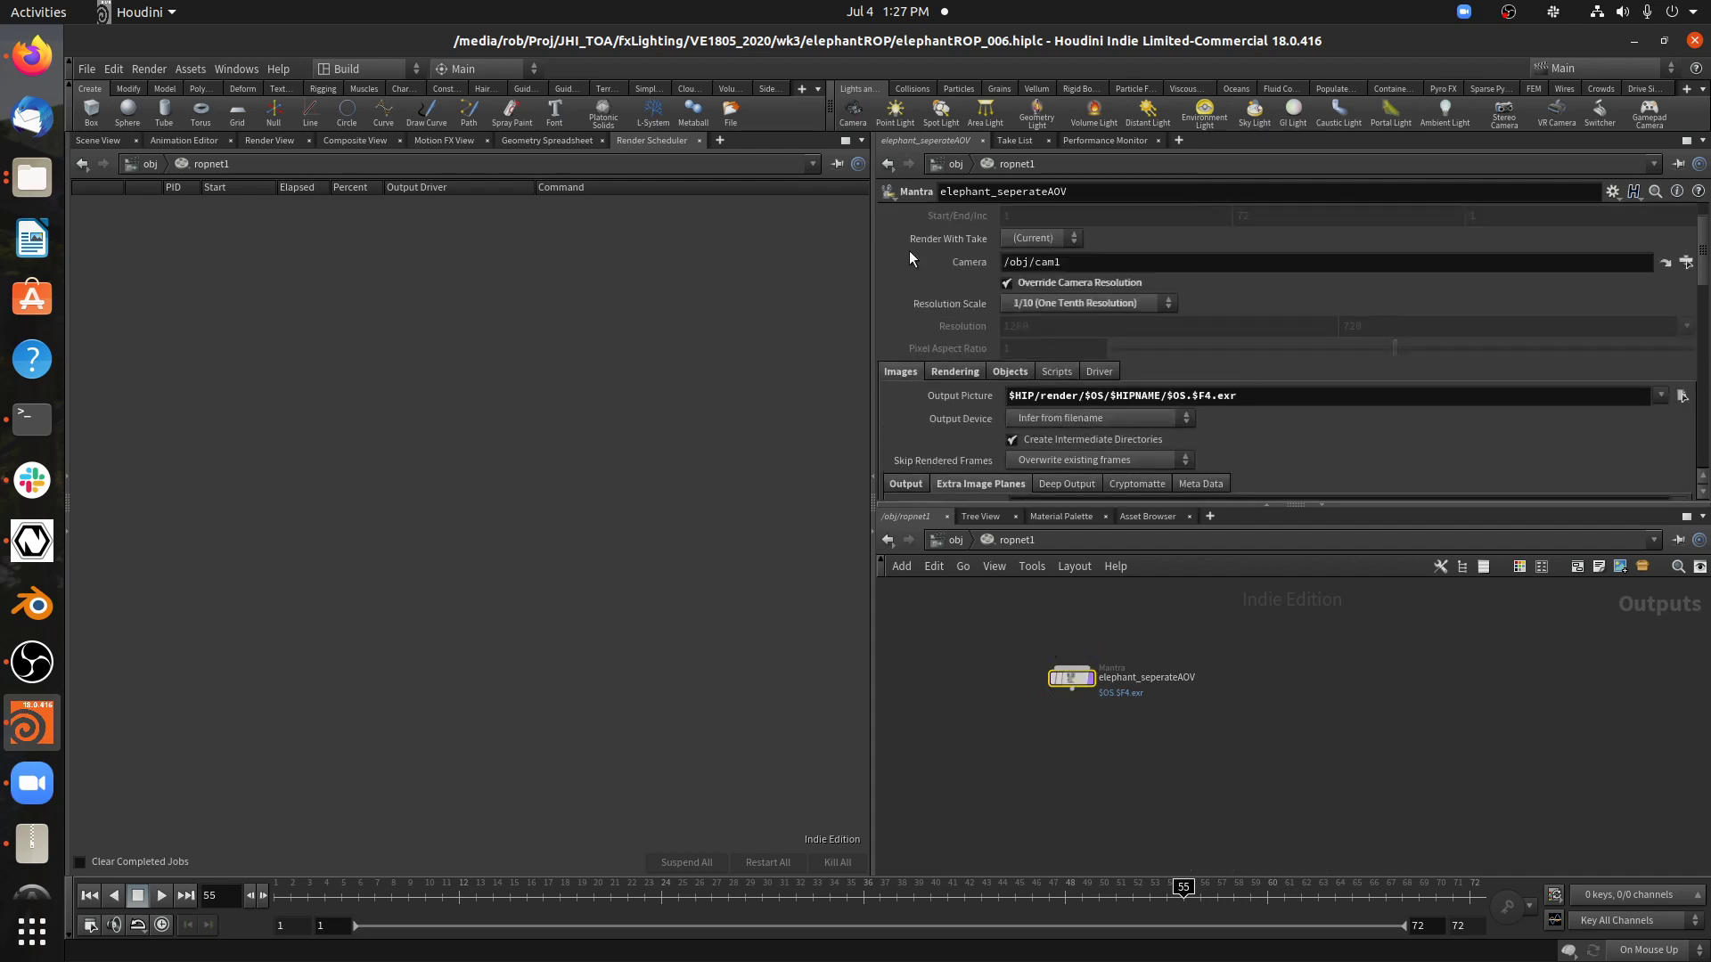
Render elephant_seperateAOV to disk and let the scheduler job reach 100%.
click(927, 215)
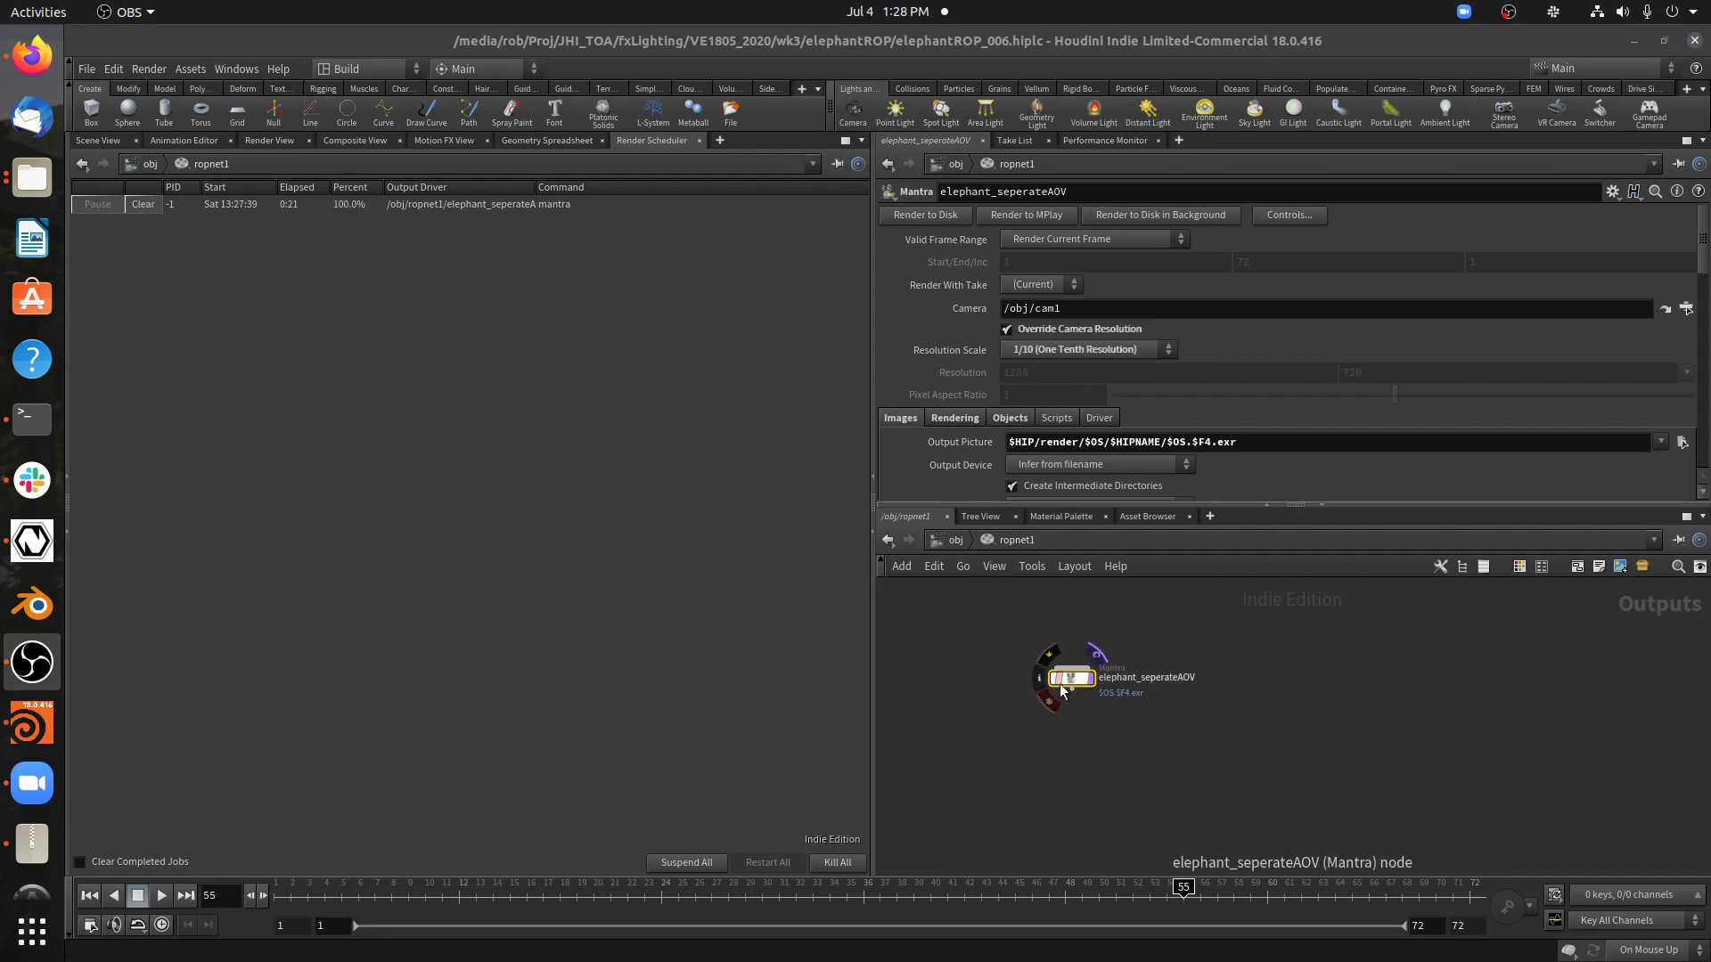
click(32, 178)
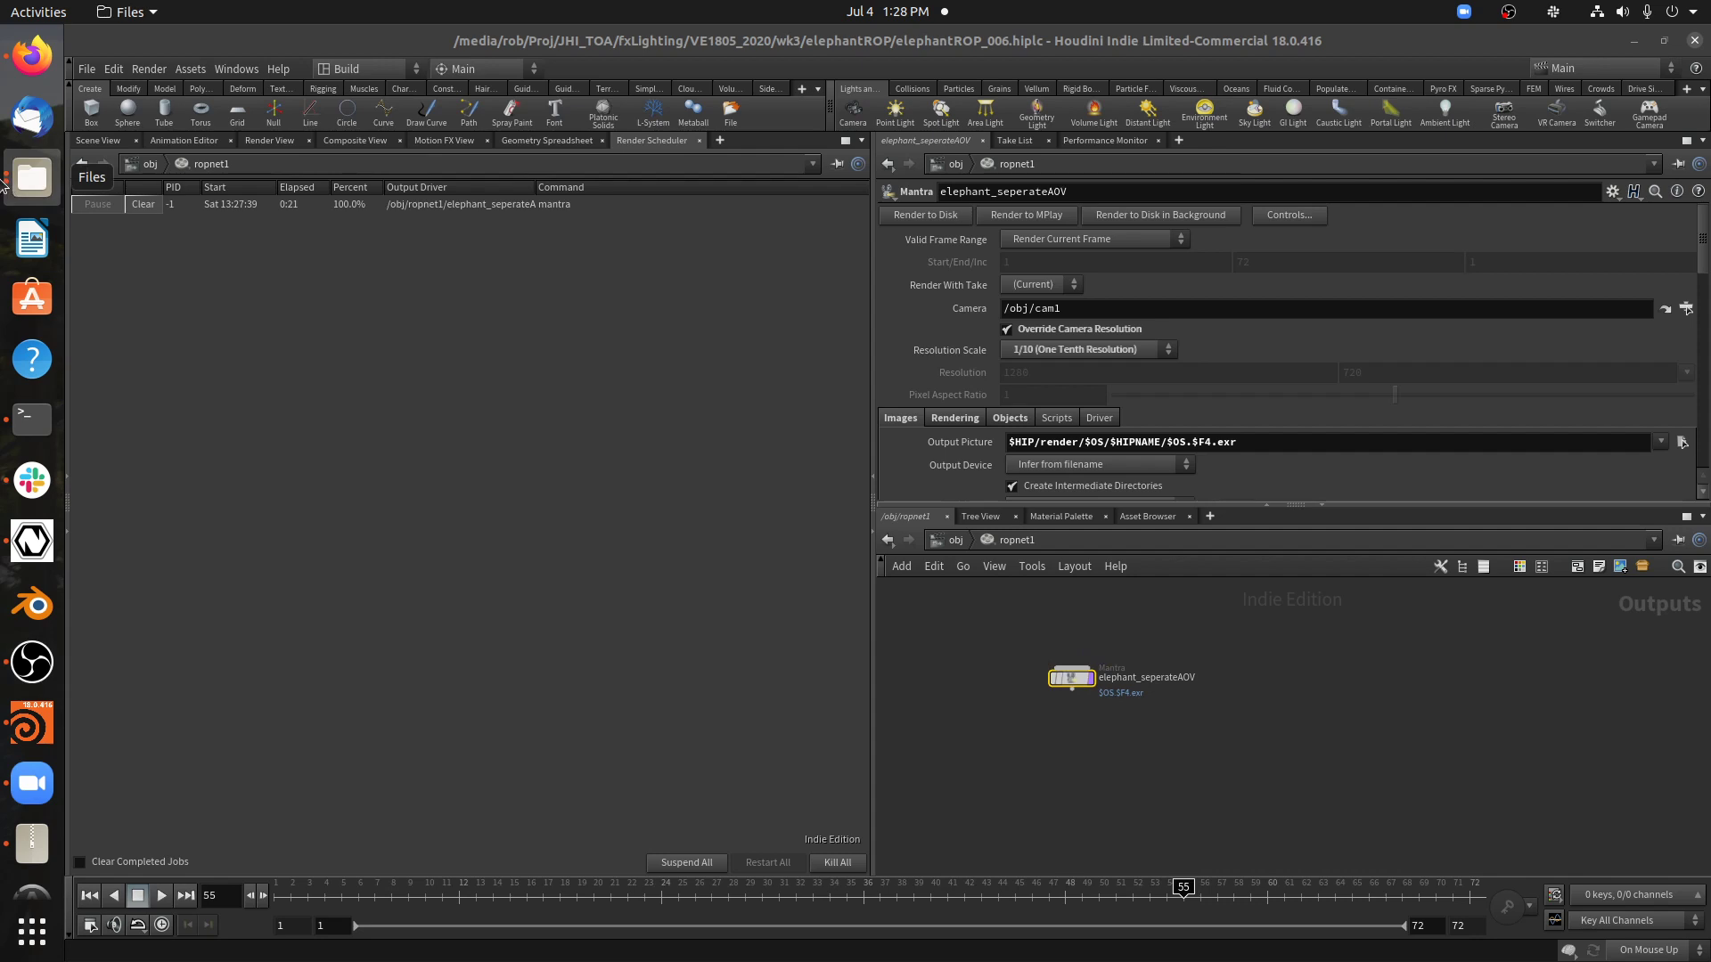
click(23, 178)
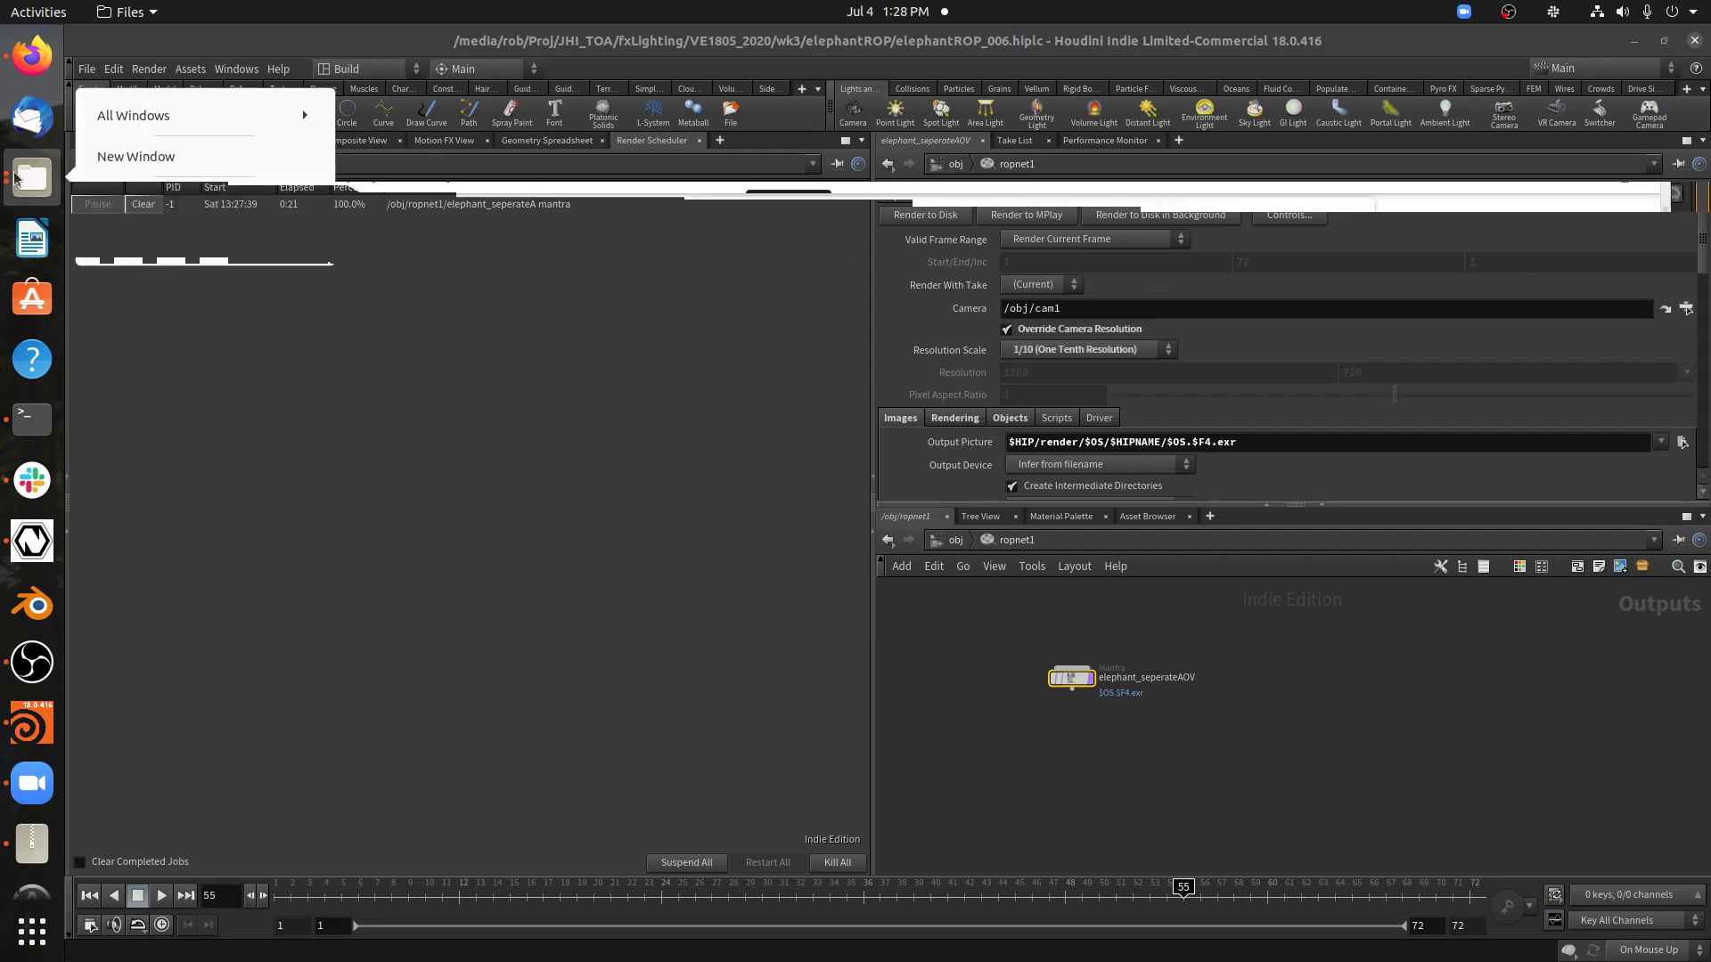
click(23, 179)
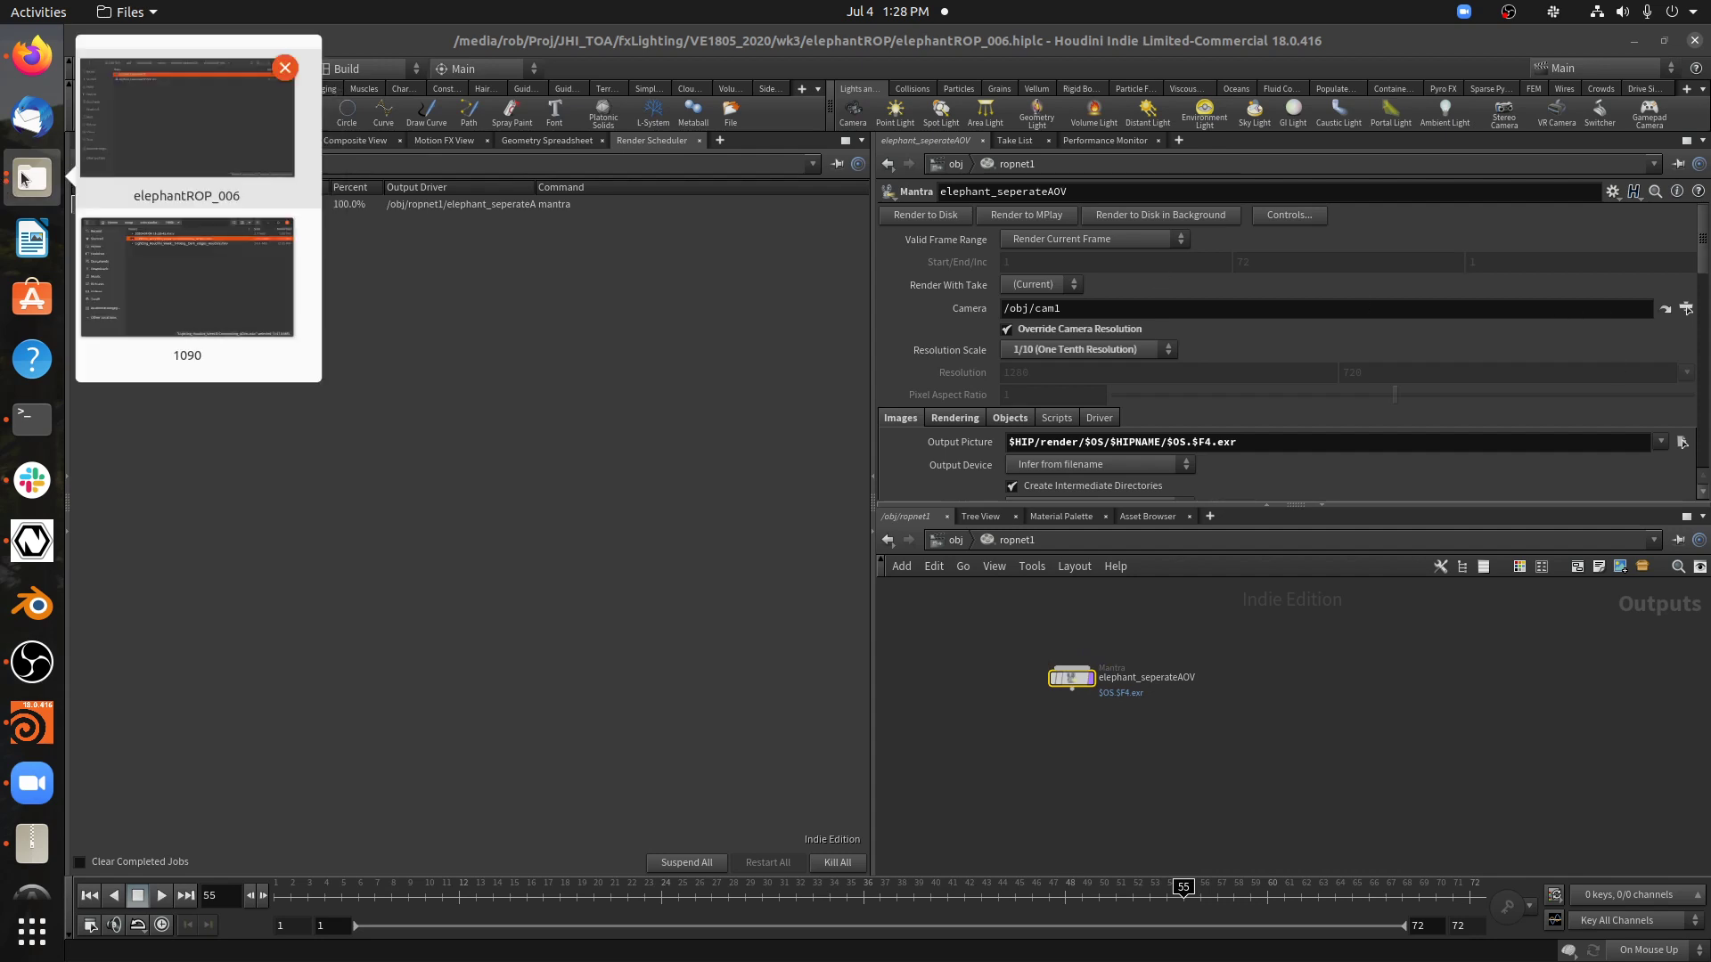
click(143, 105)
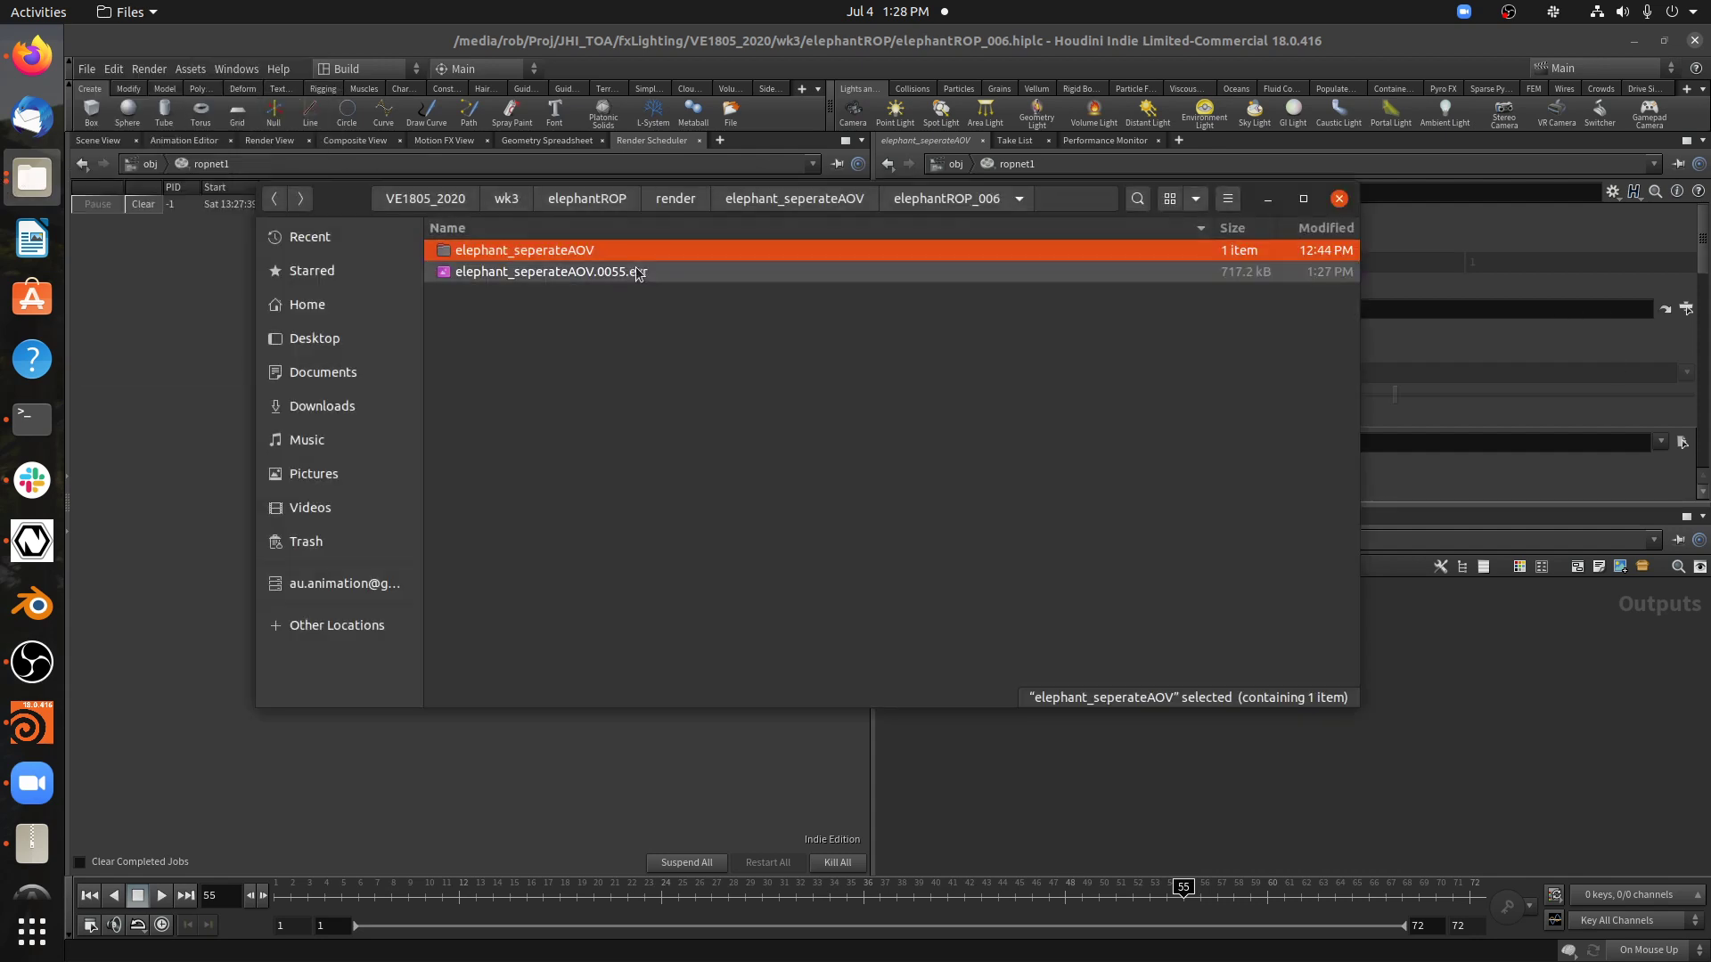
click(987, 202)
click(752, 200)
click(751, 201)
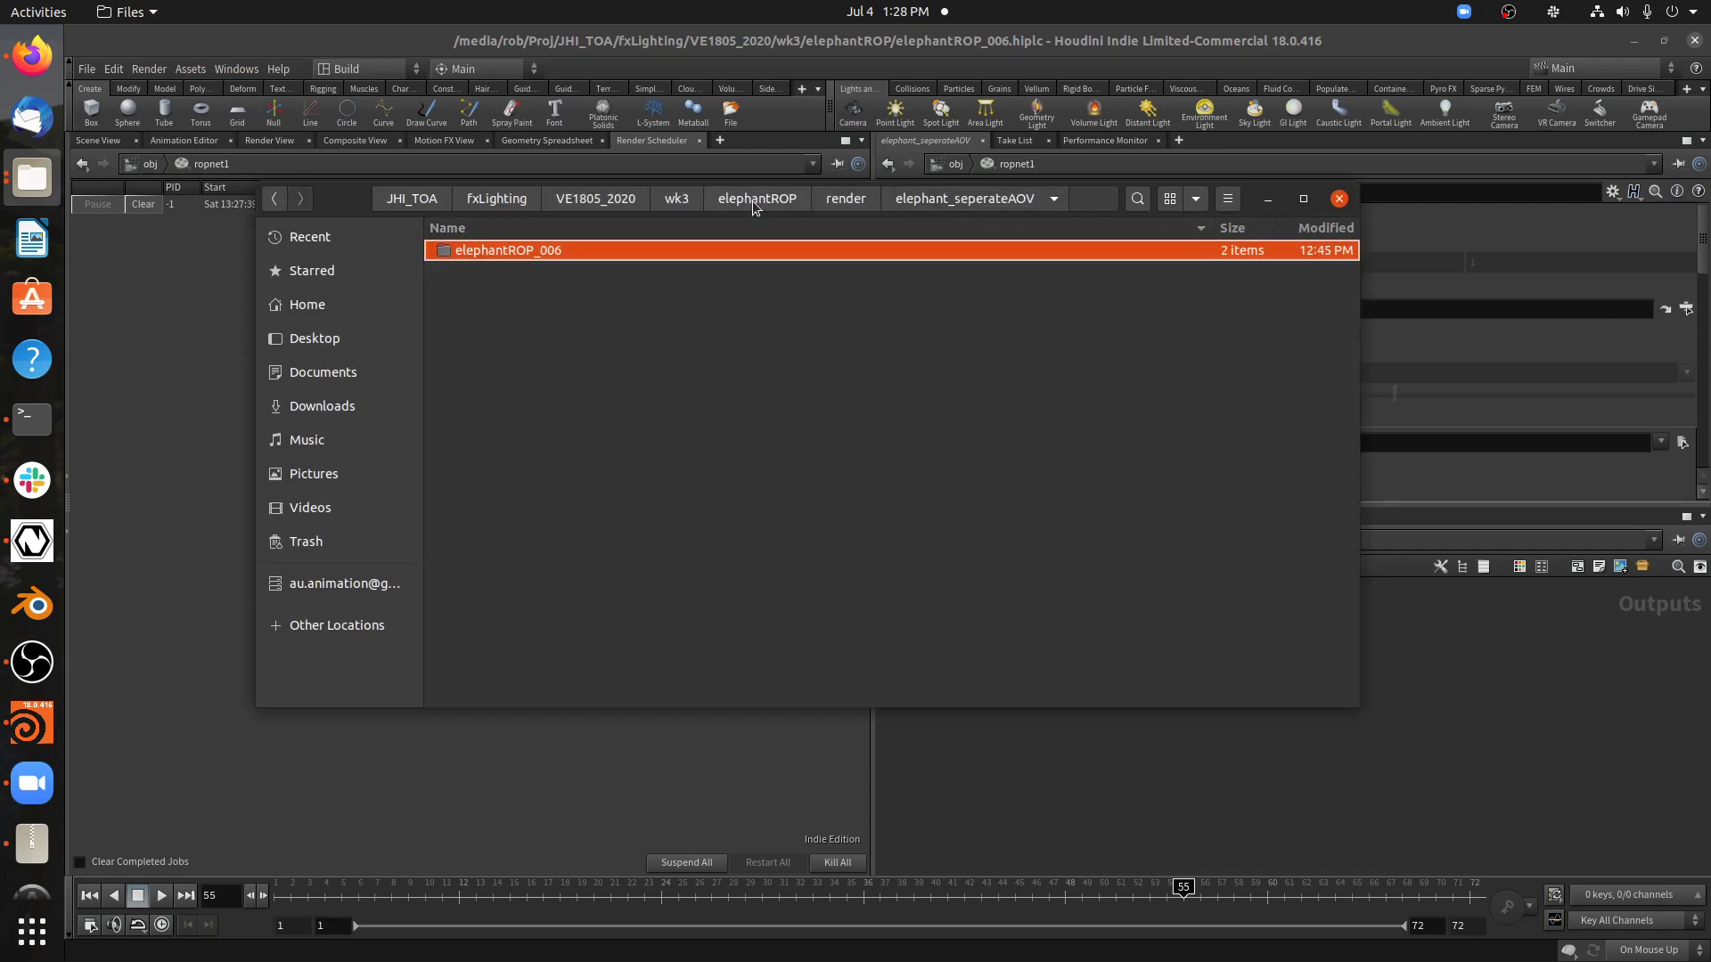
click(507, 310)
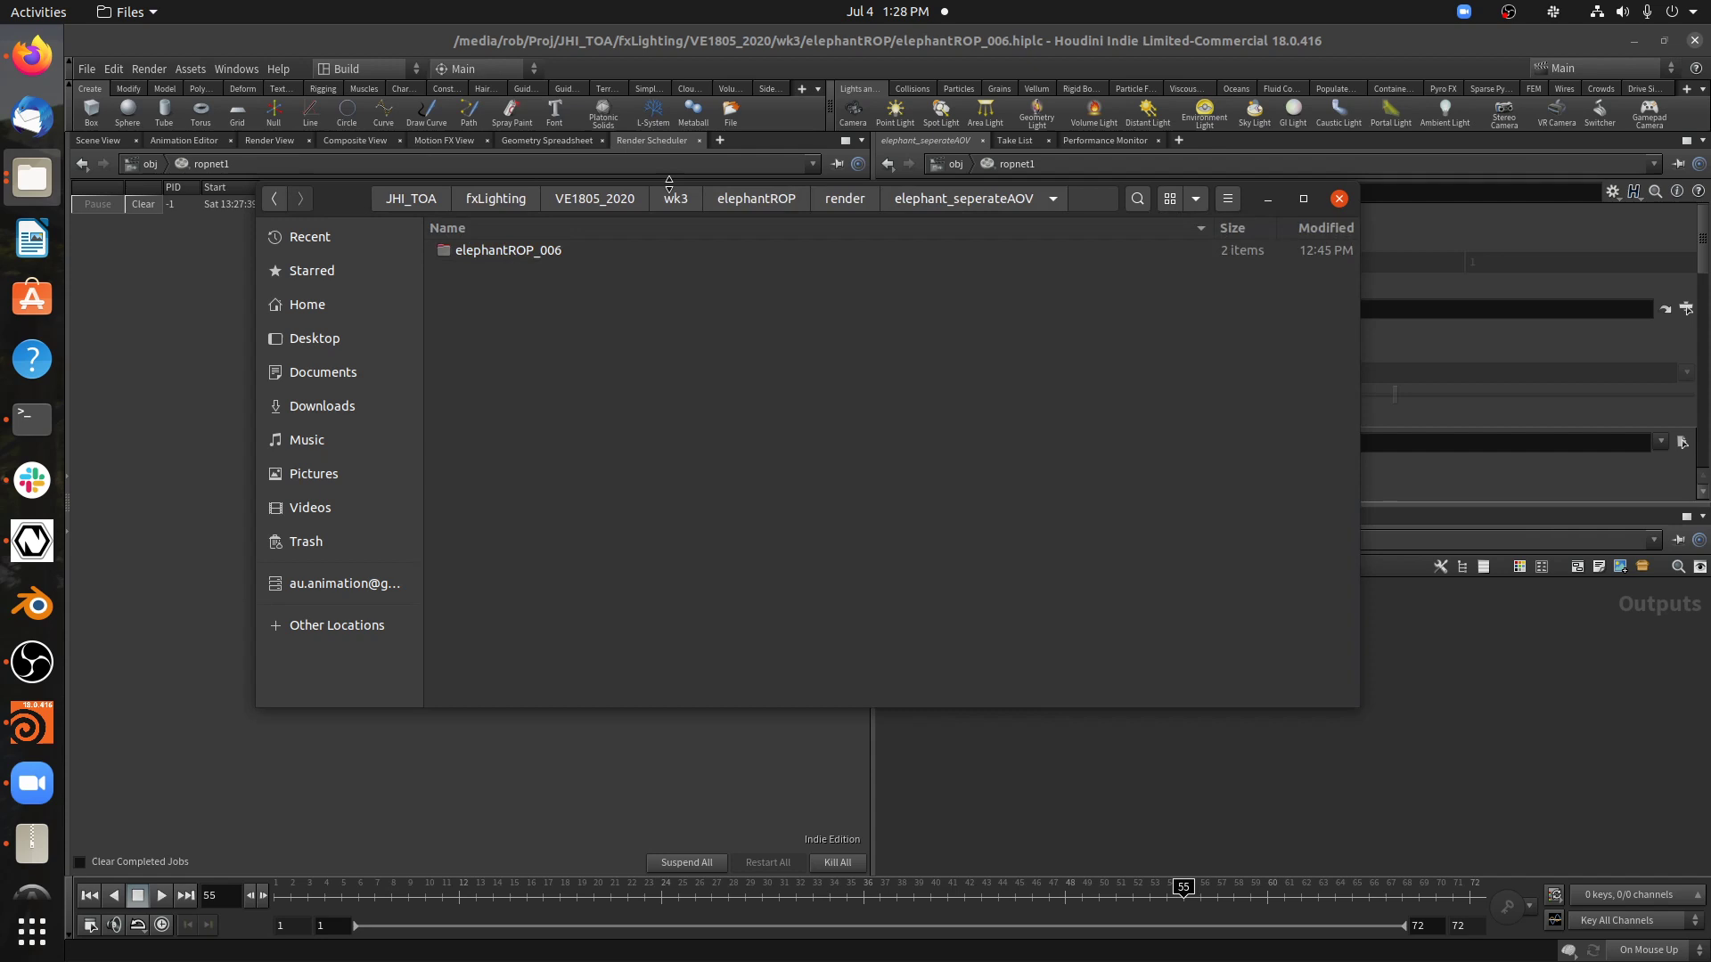
click(1339, 197)
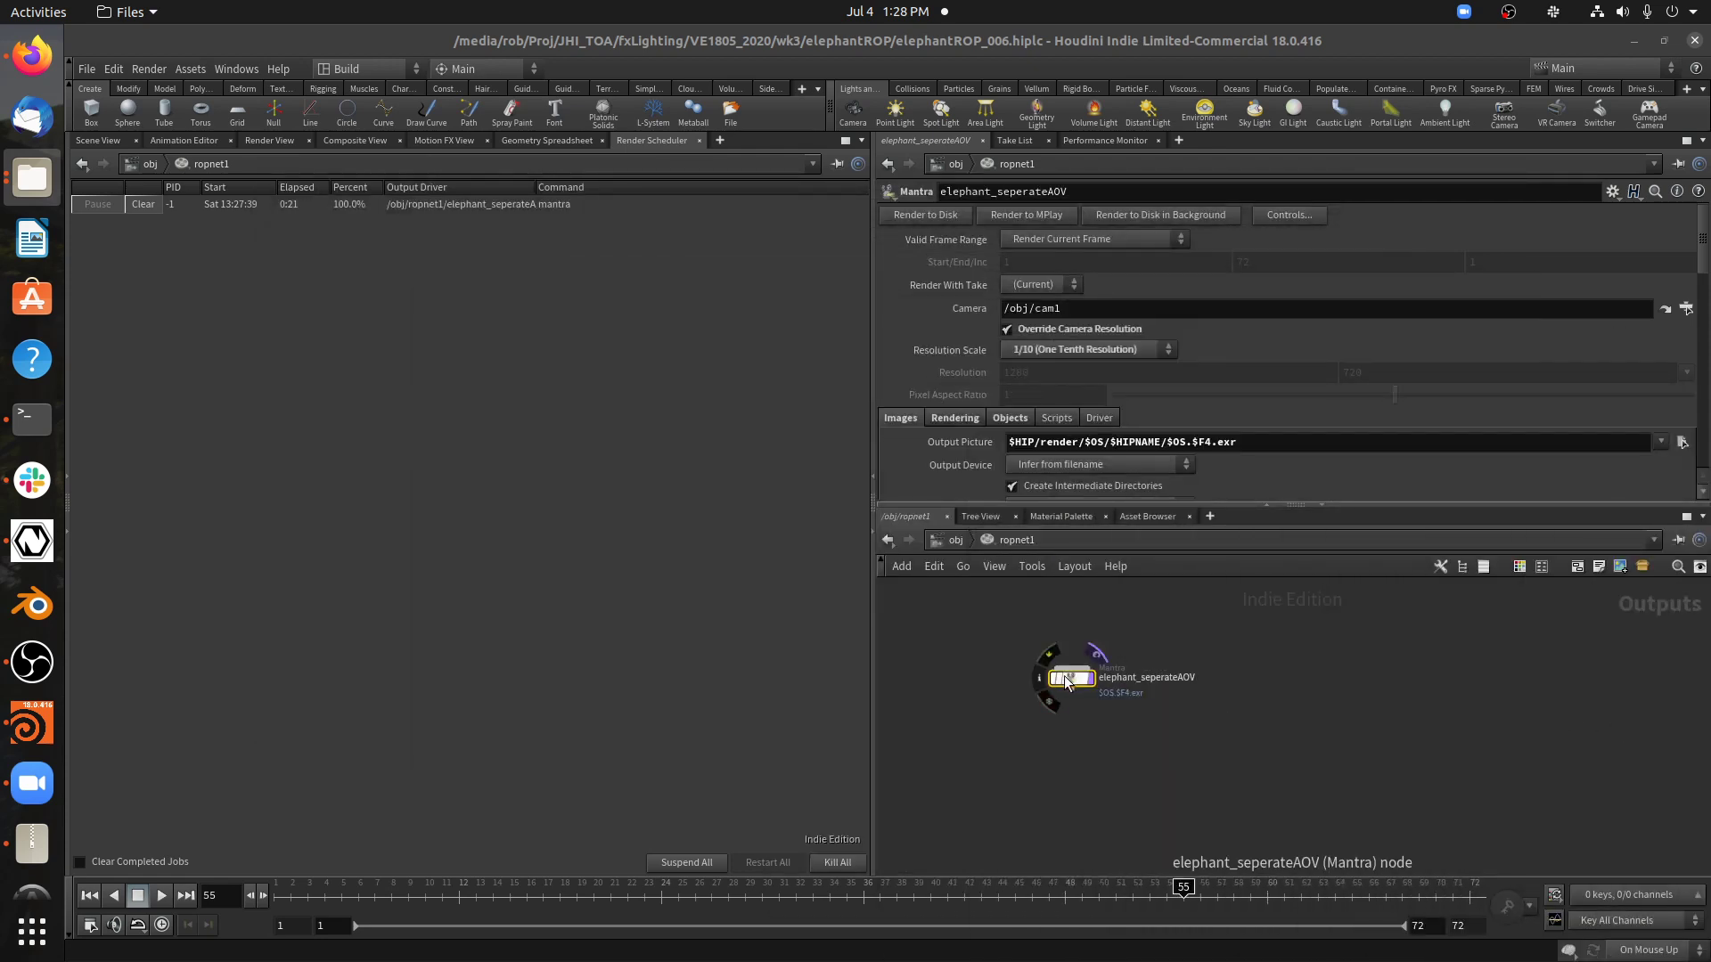
click(1040, 675)
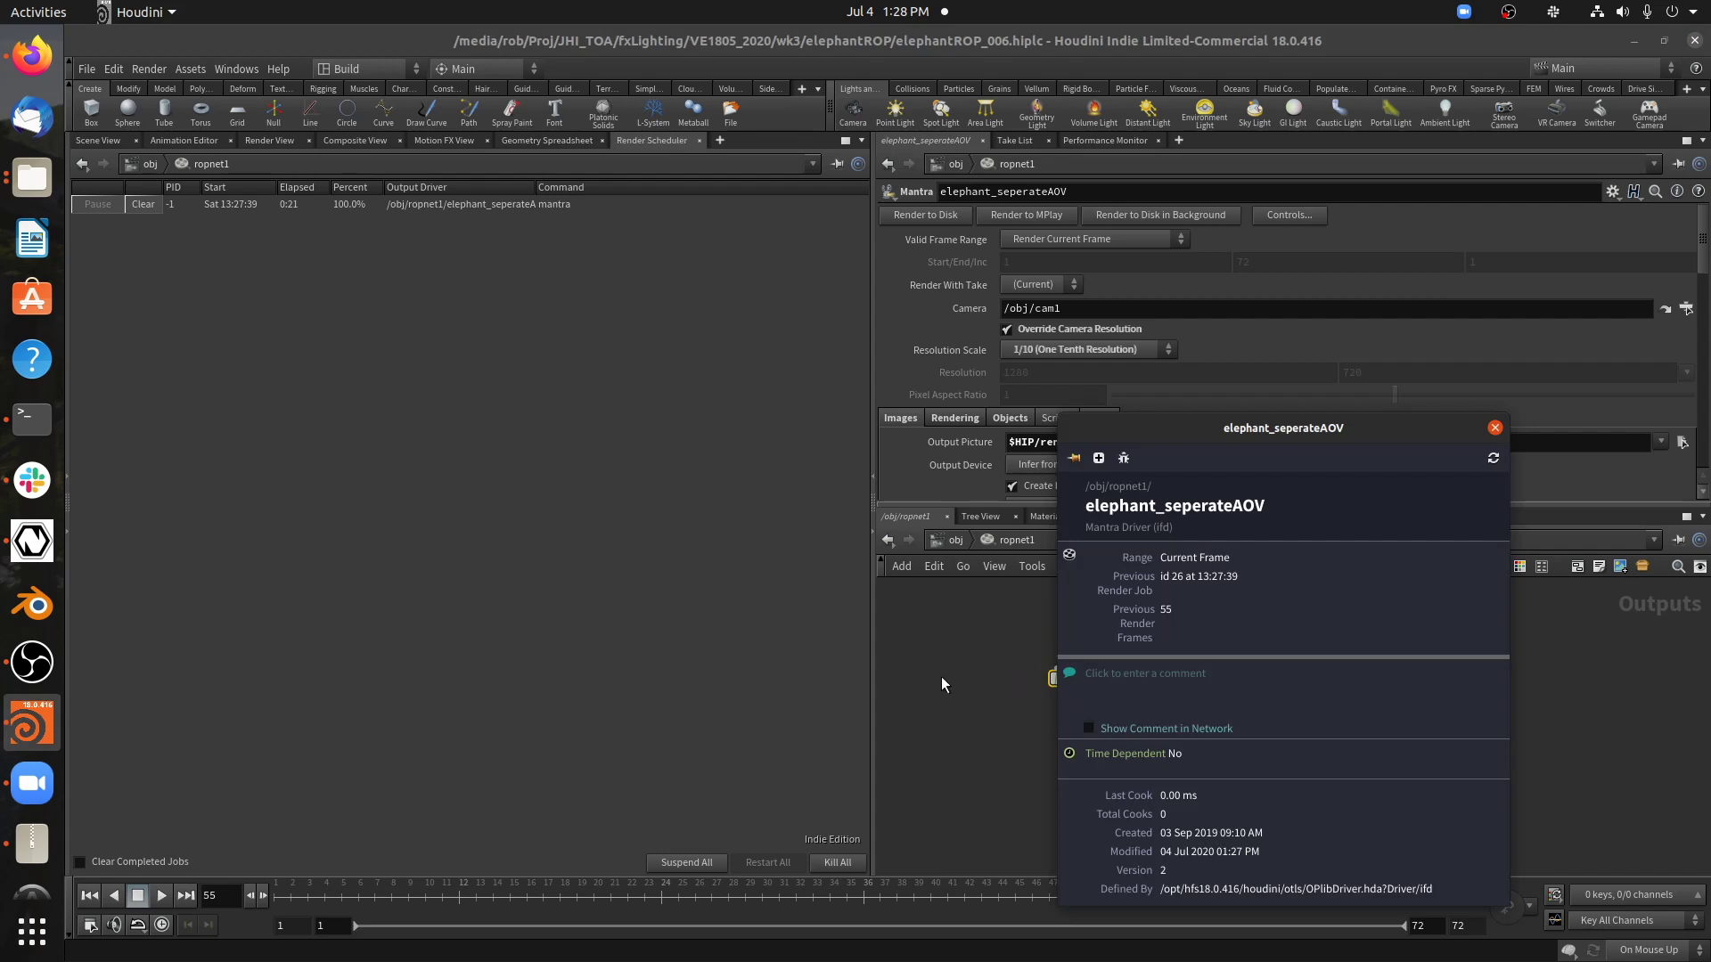
click(1495, 429)
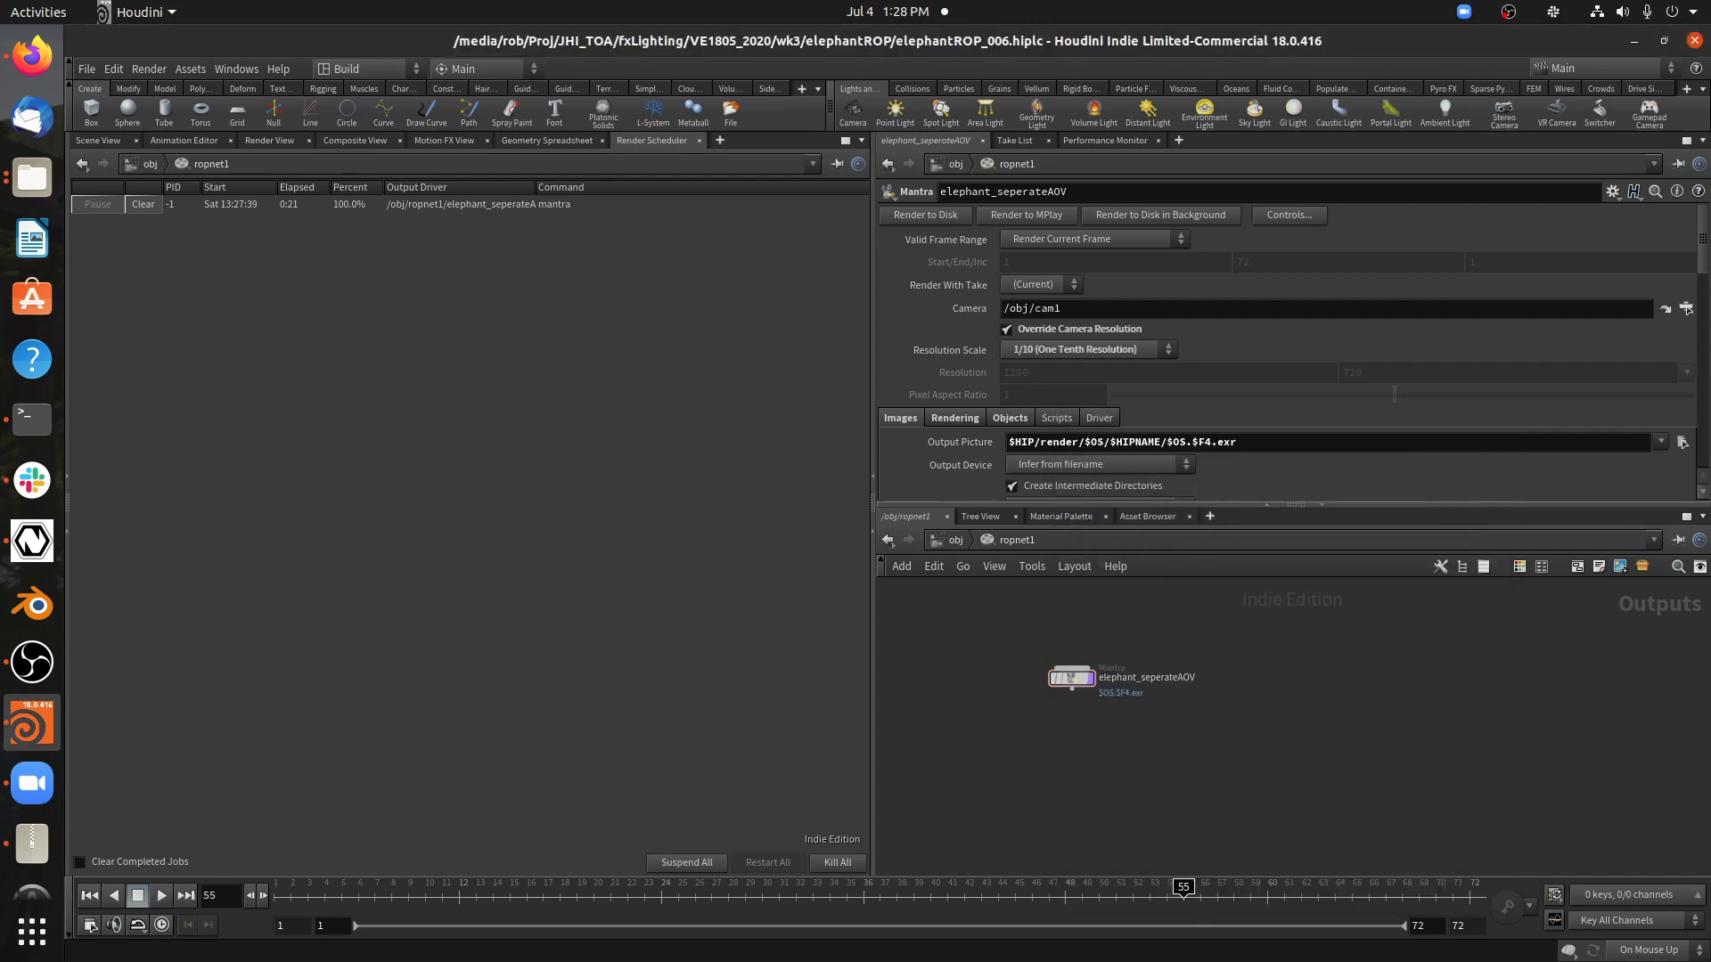
click(1681, 443)
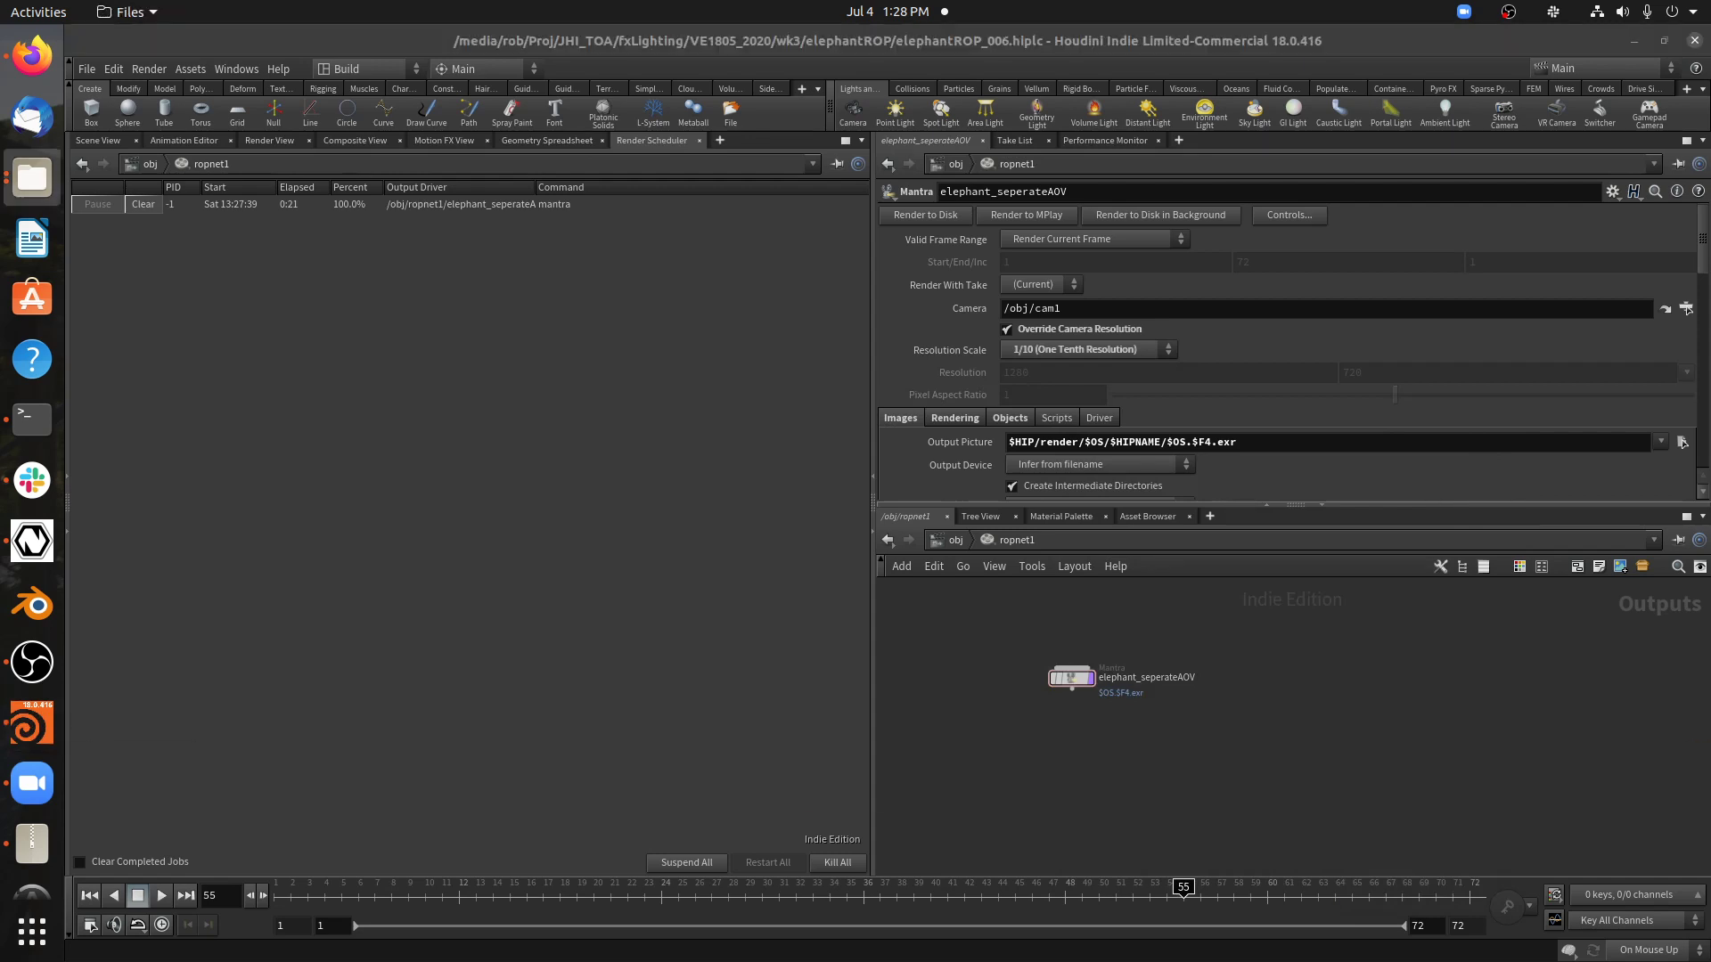
drag(1604, 287, 1310, 223)
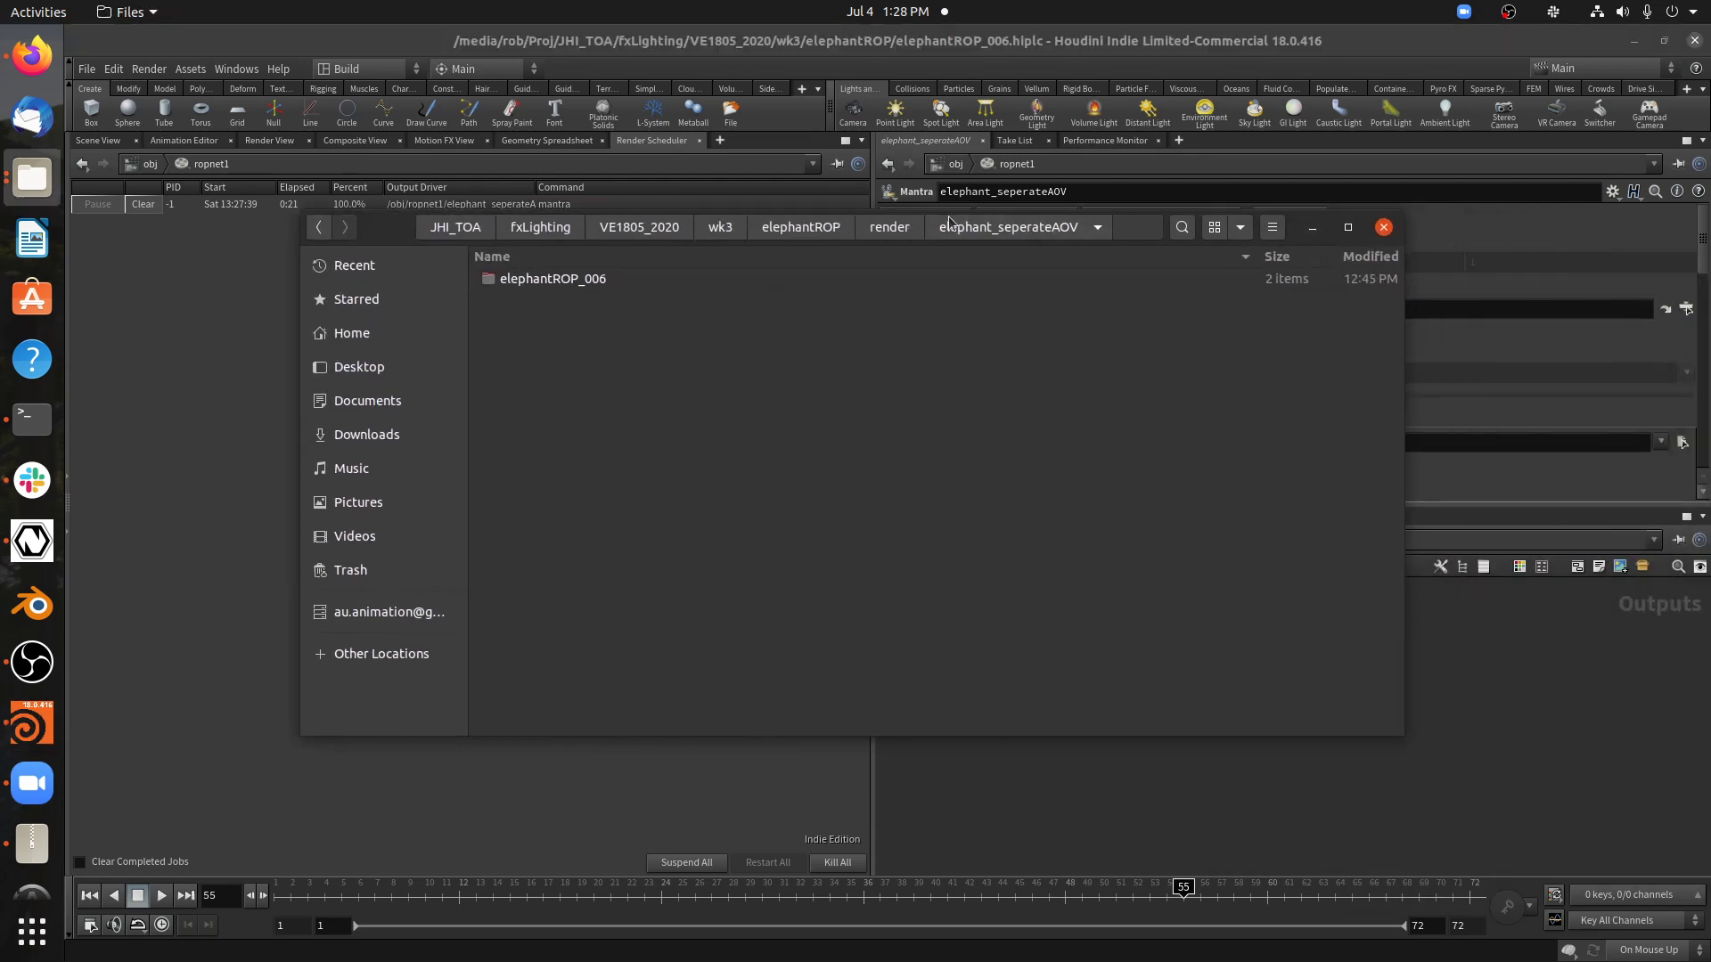
double_click(570, 279)
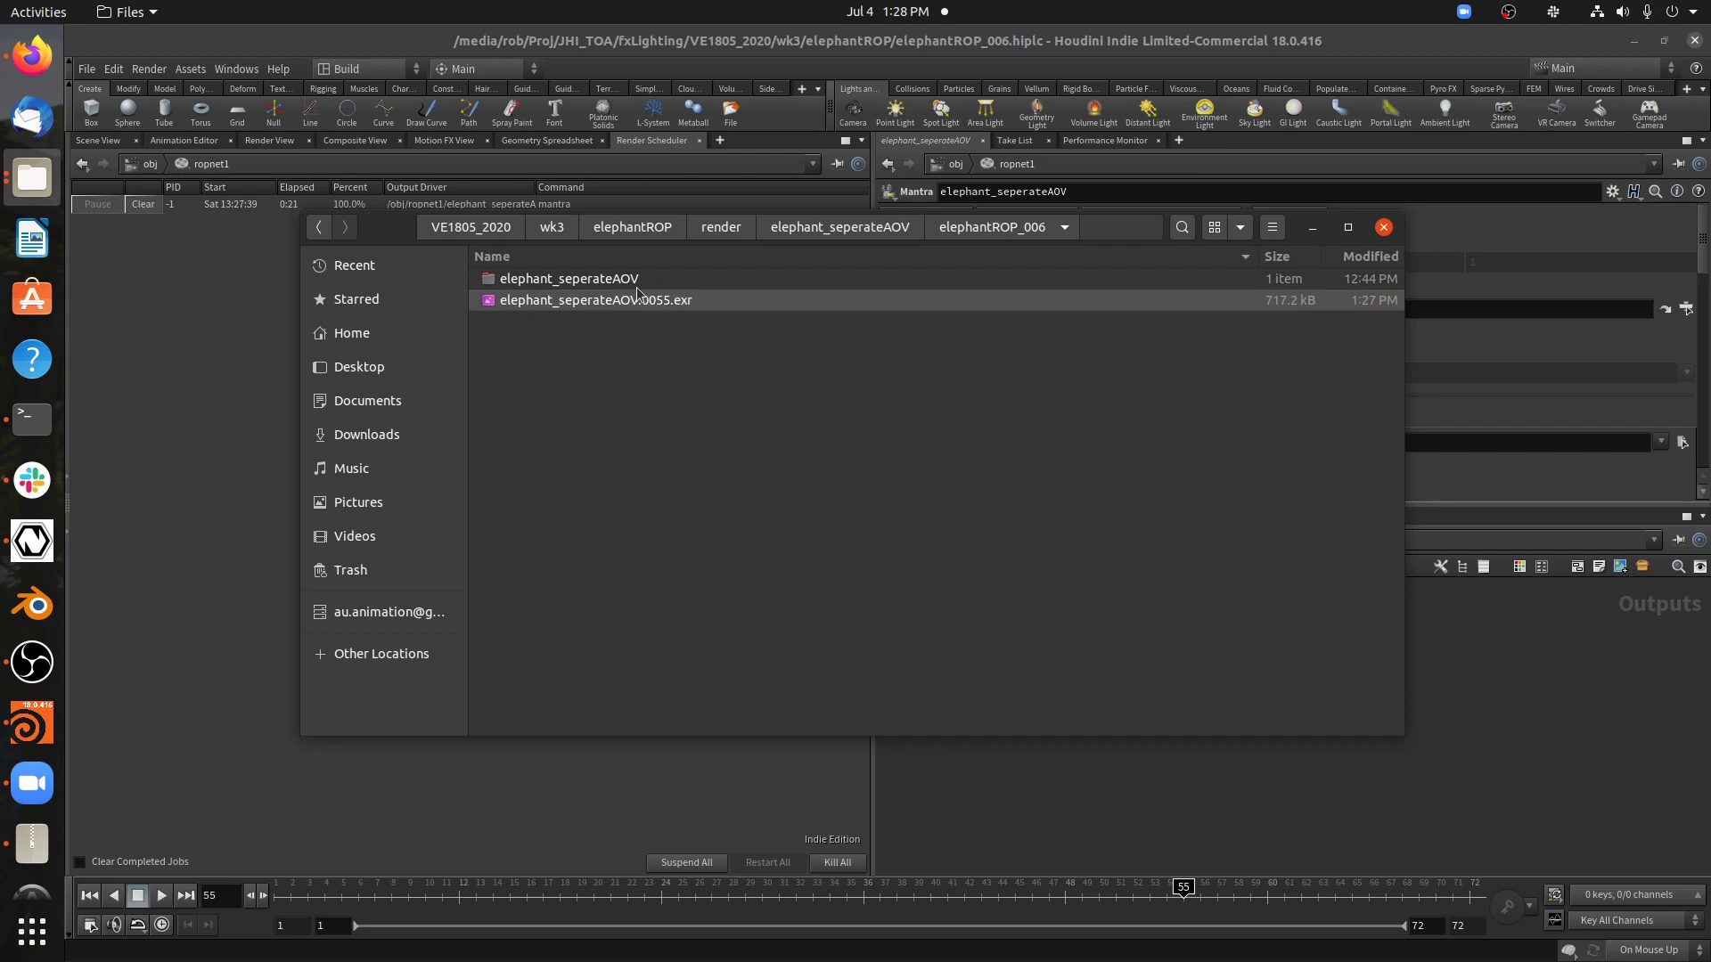
double_click(612, 282)
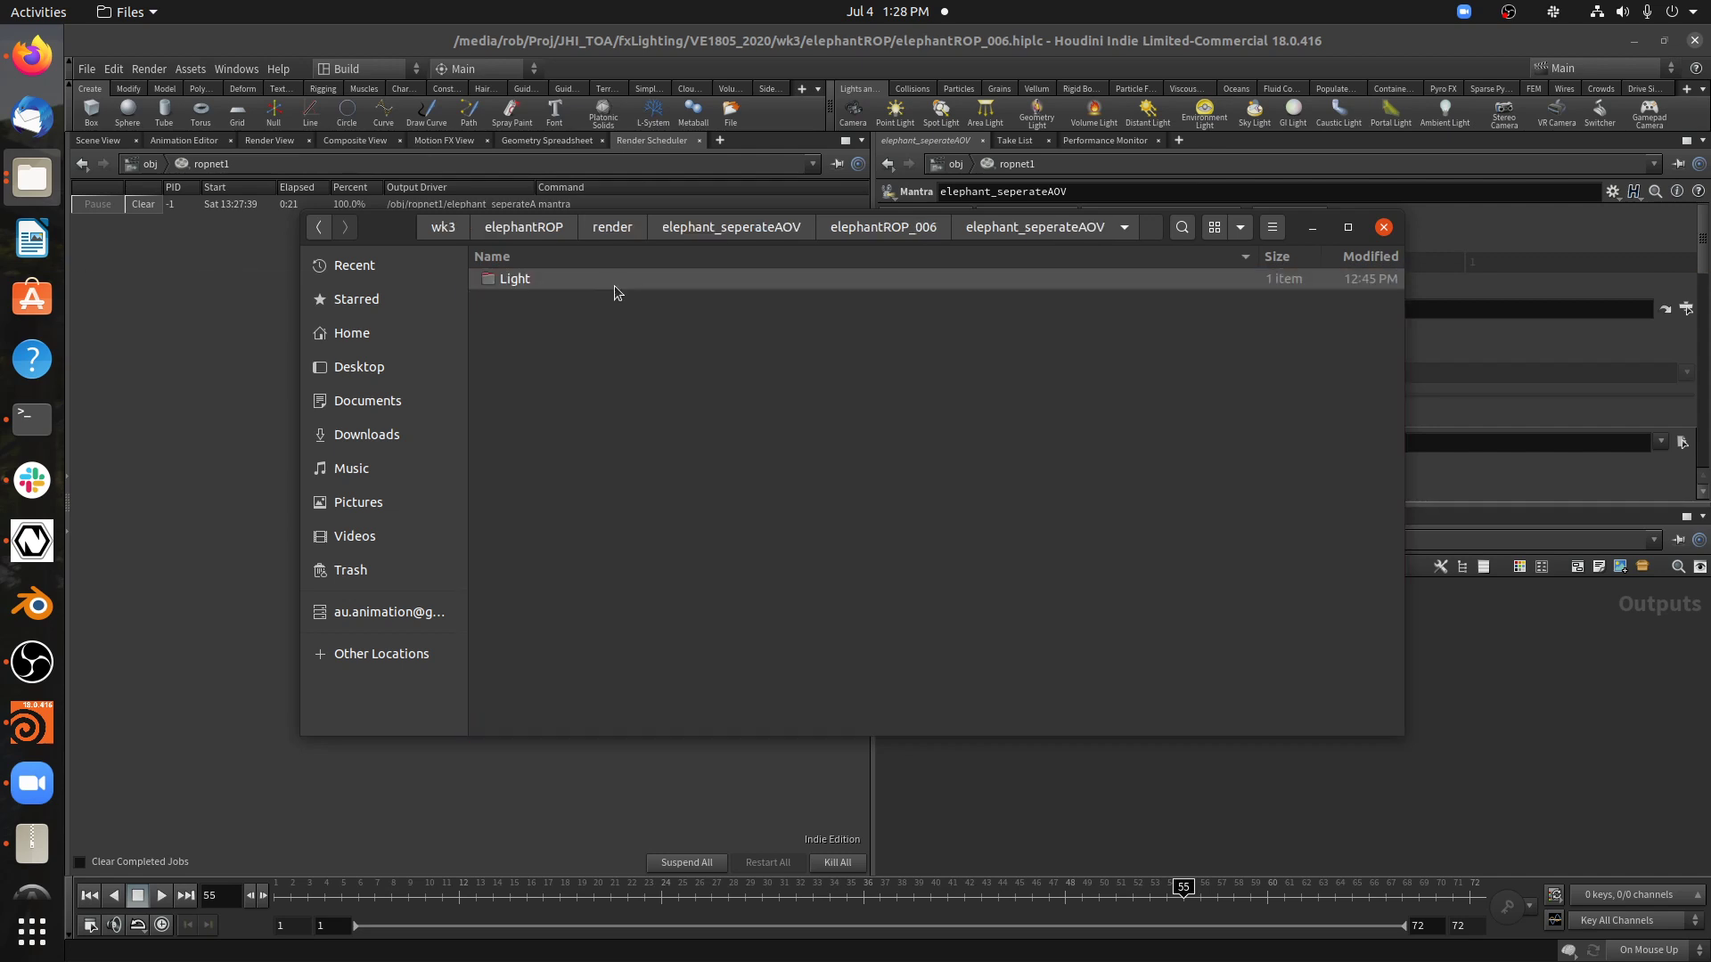
double_click(521, 279)
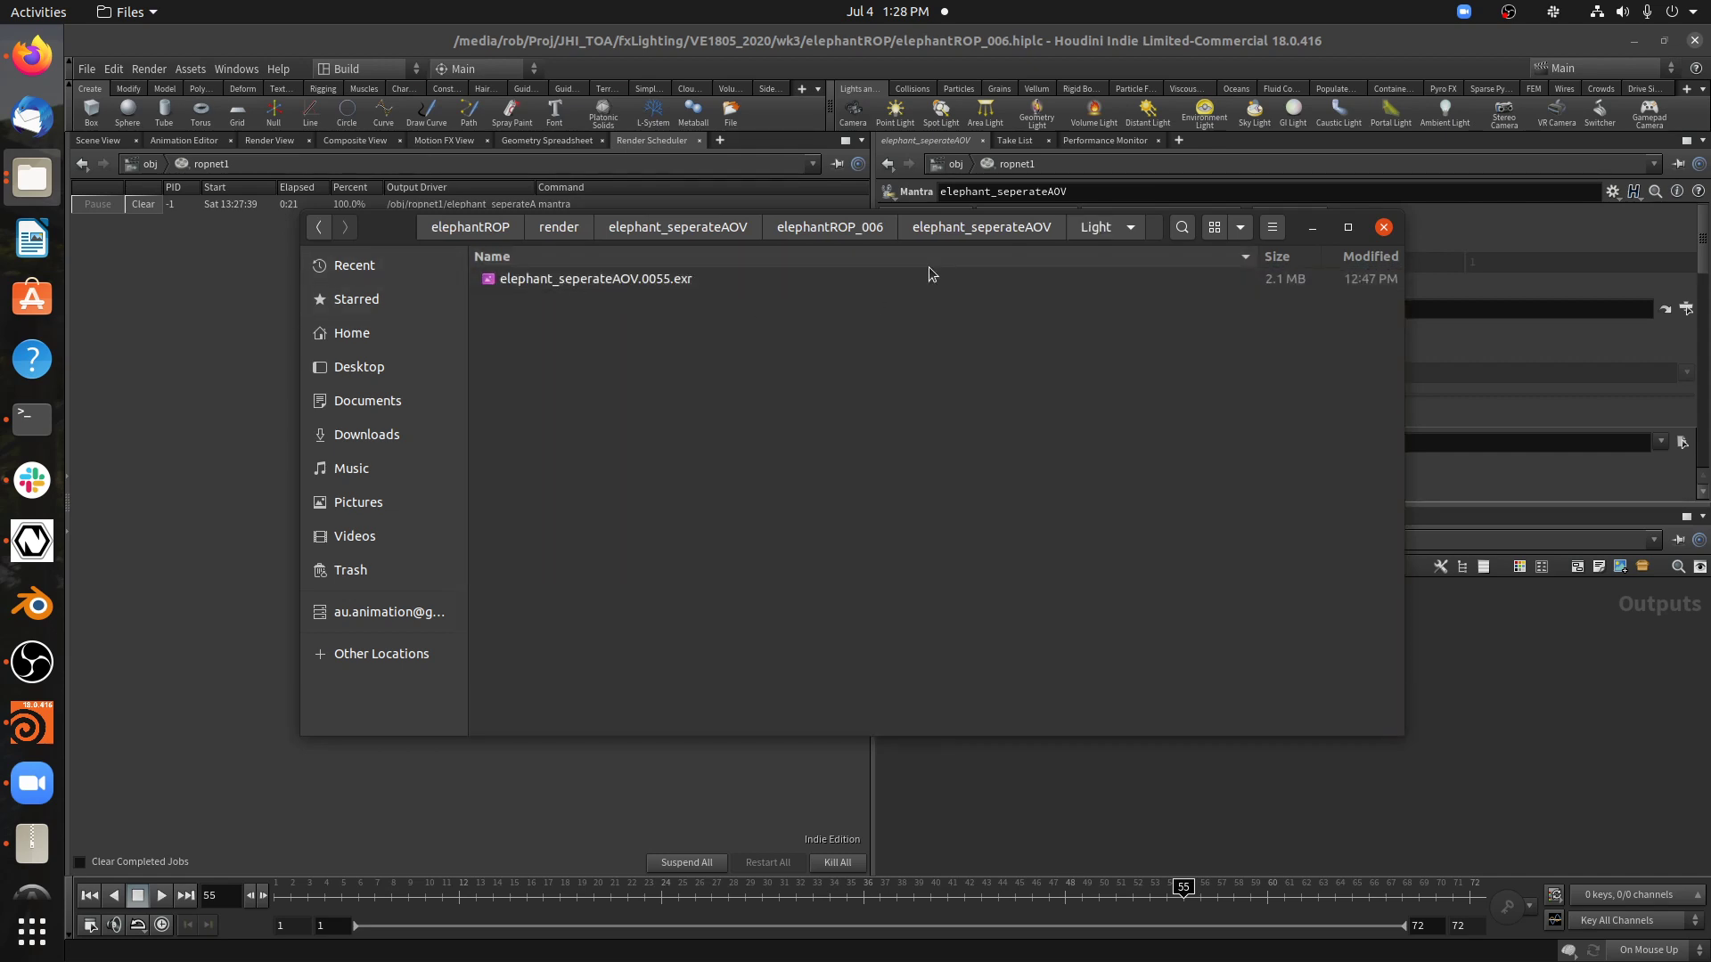
click(1012, 232)
click(842, 228)
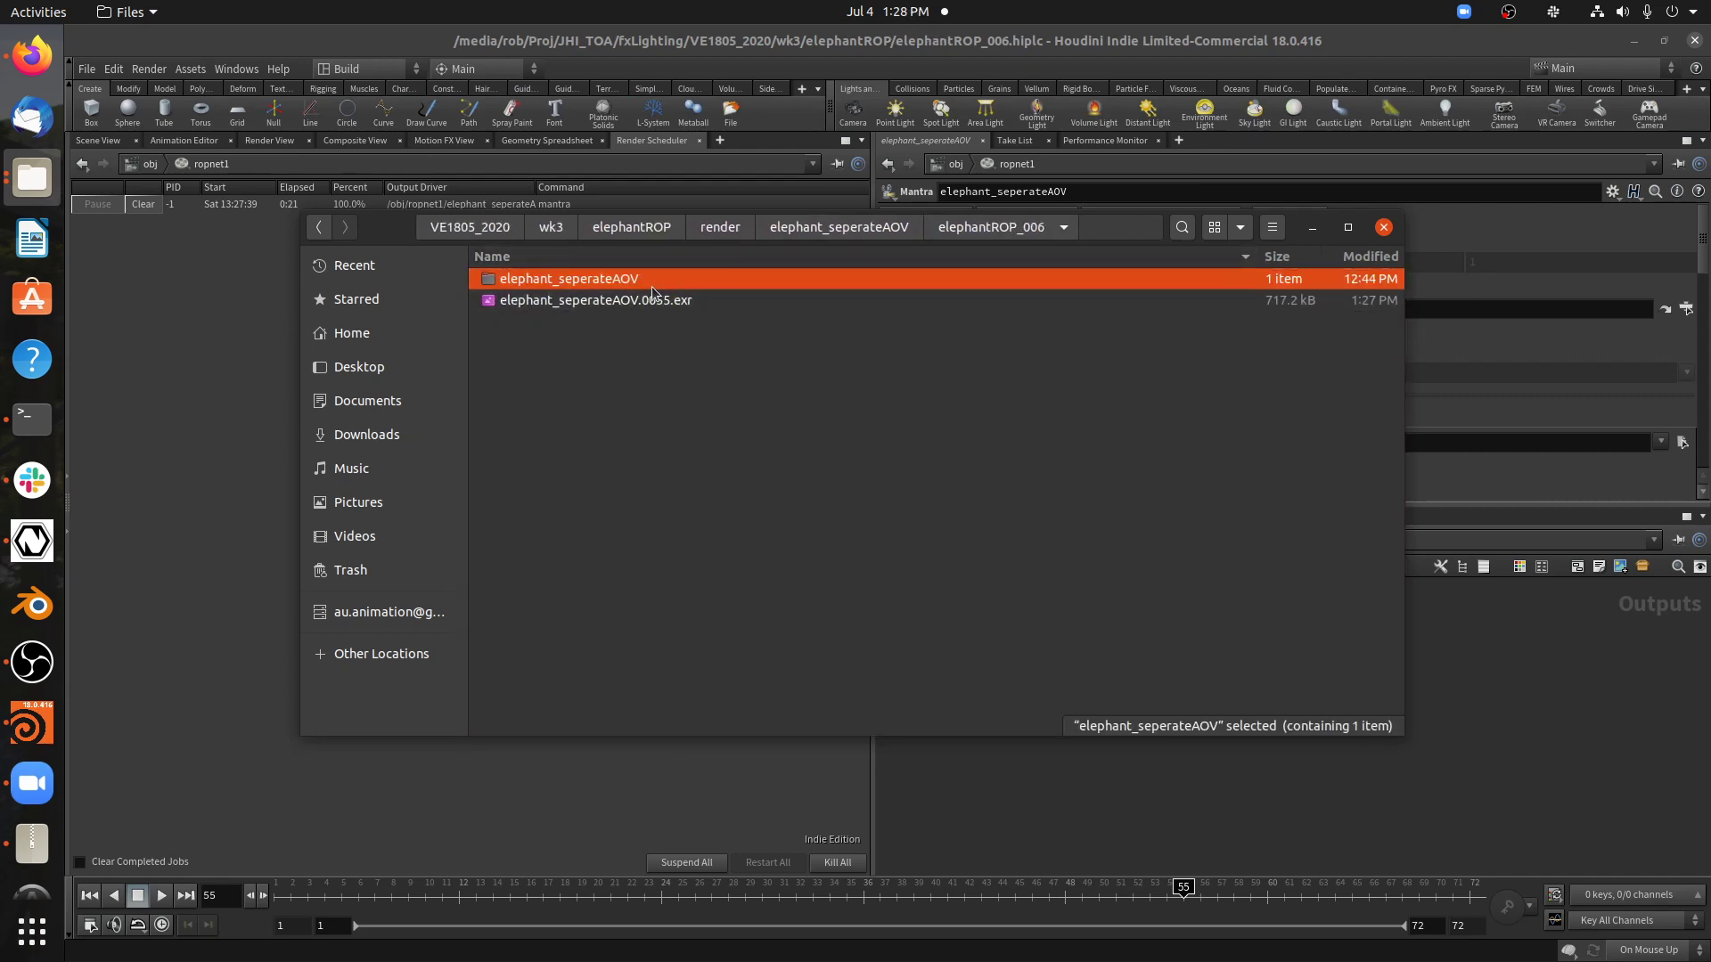
click(631, 303)
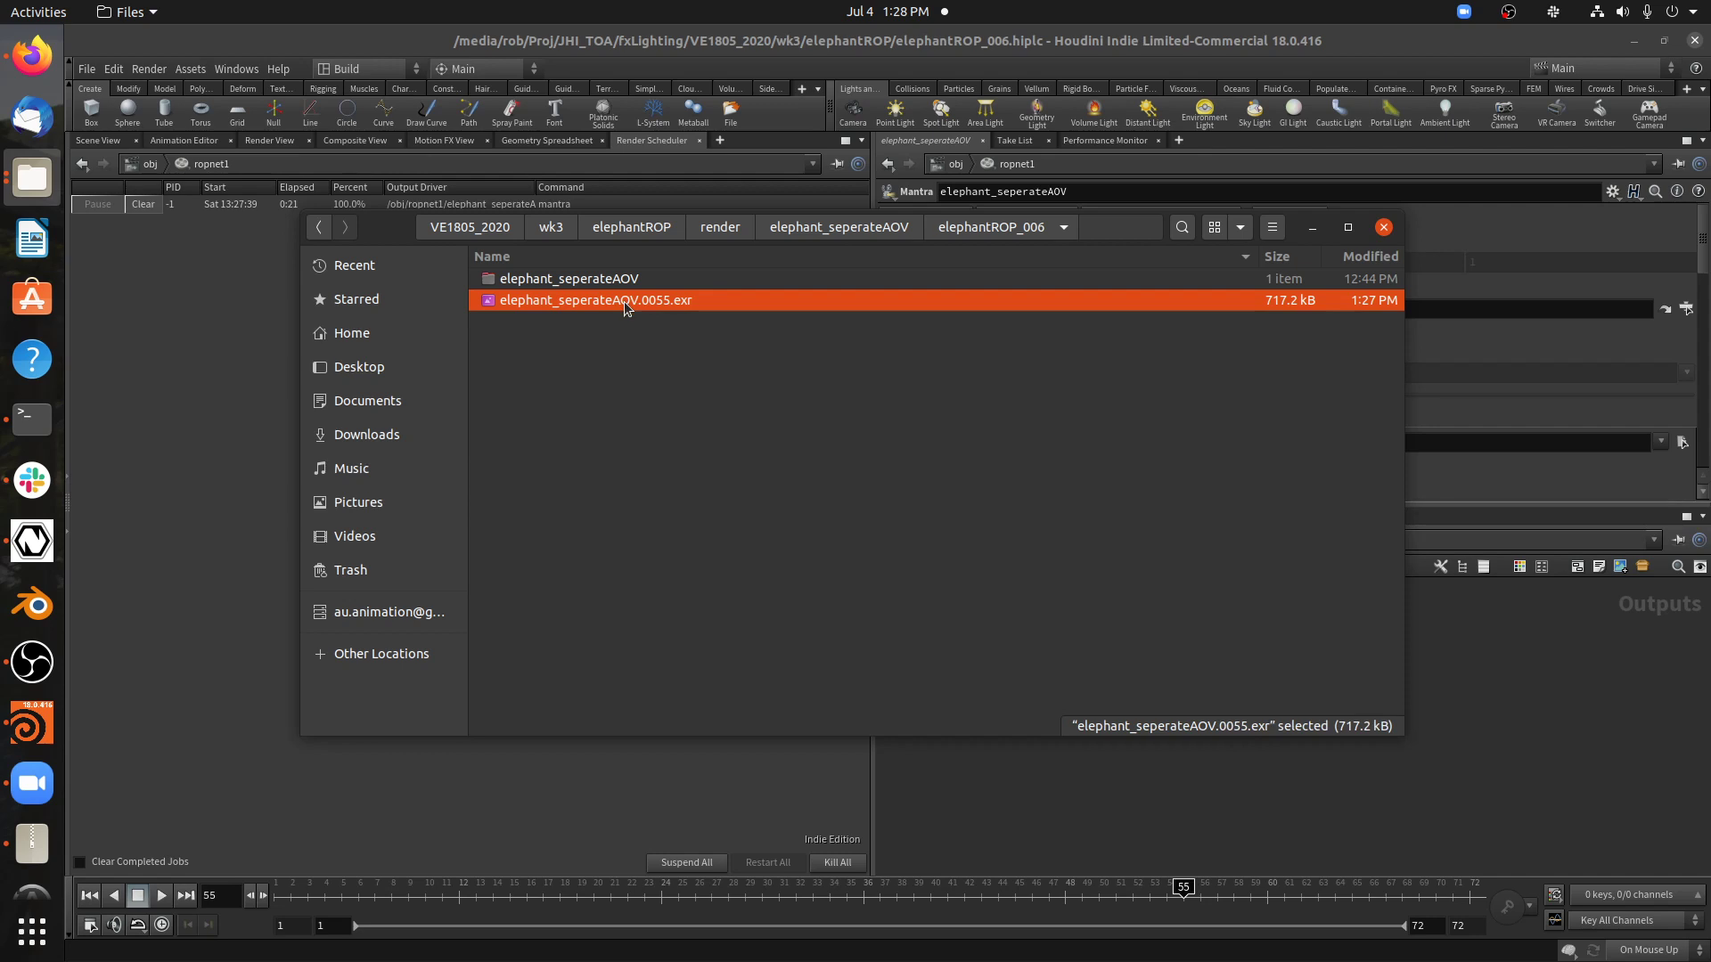
click(1109, 377)
click(1571, 742)
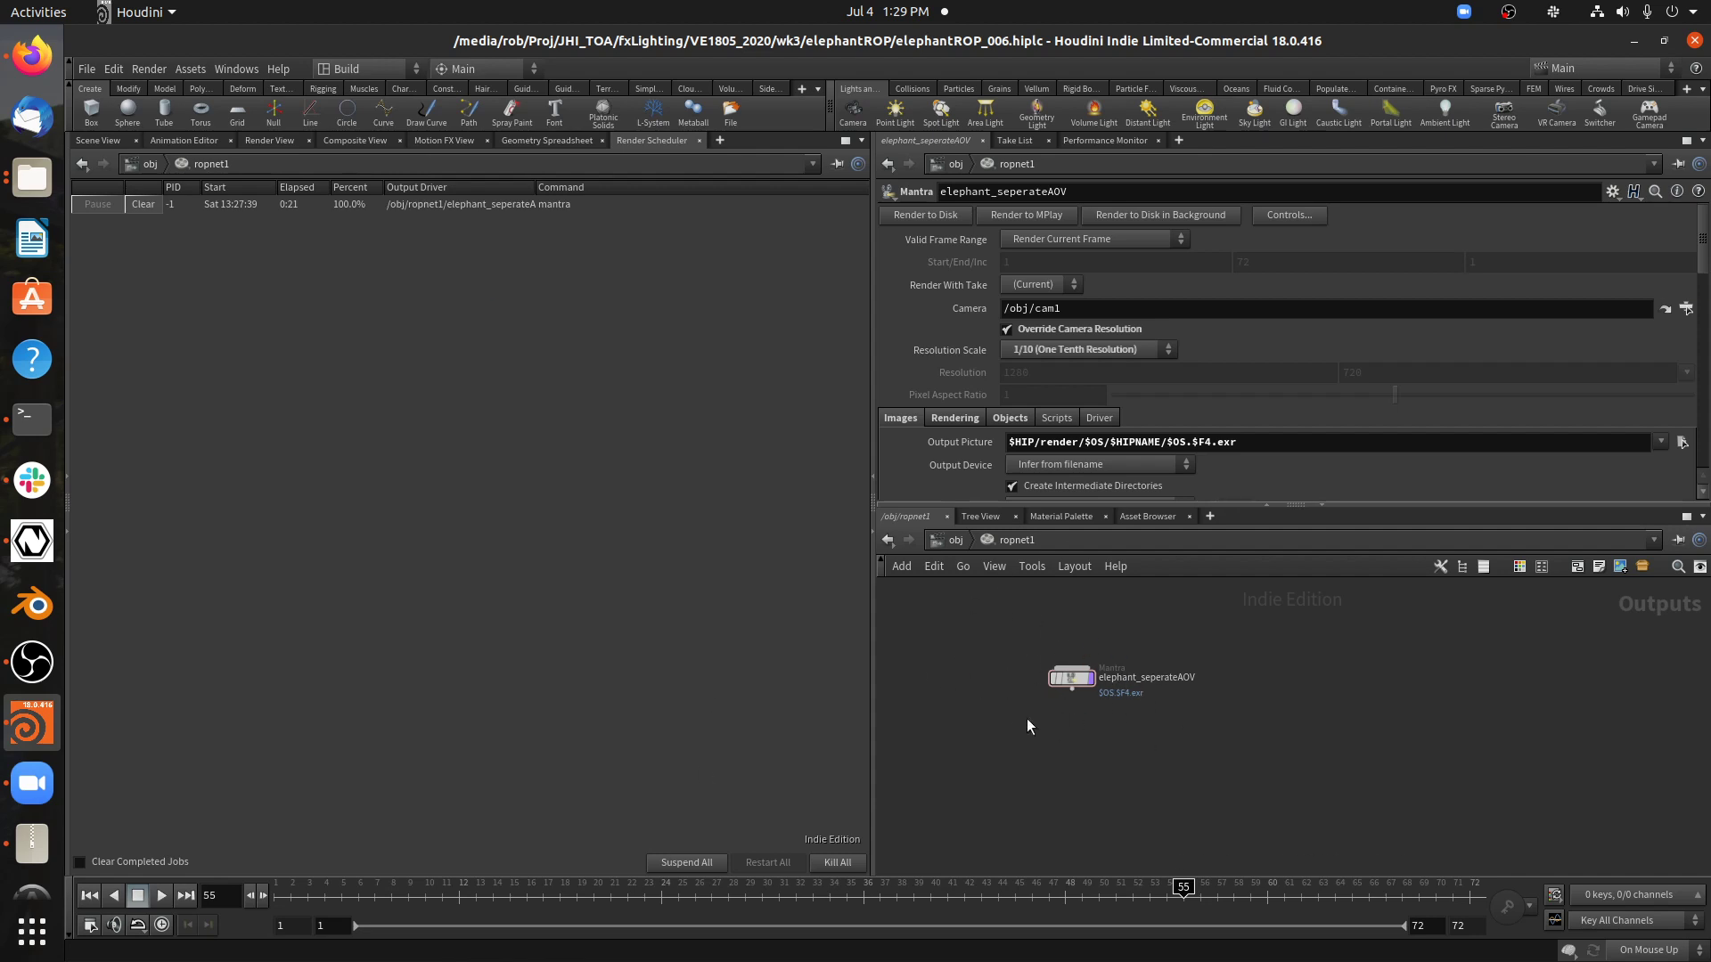
Clear elephant_seperateAOV's Output Picture path and run a test render to disk.
mouse_move(1078, 684)
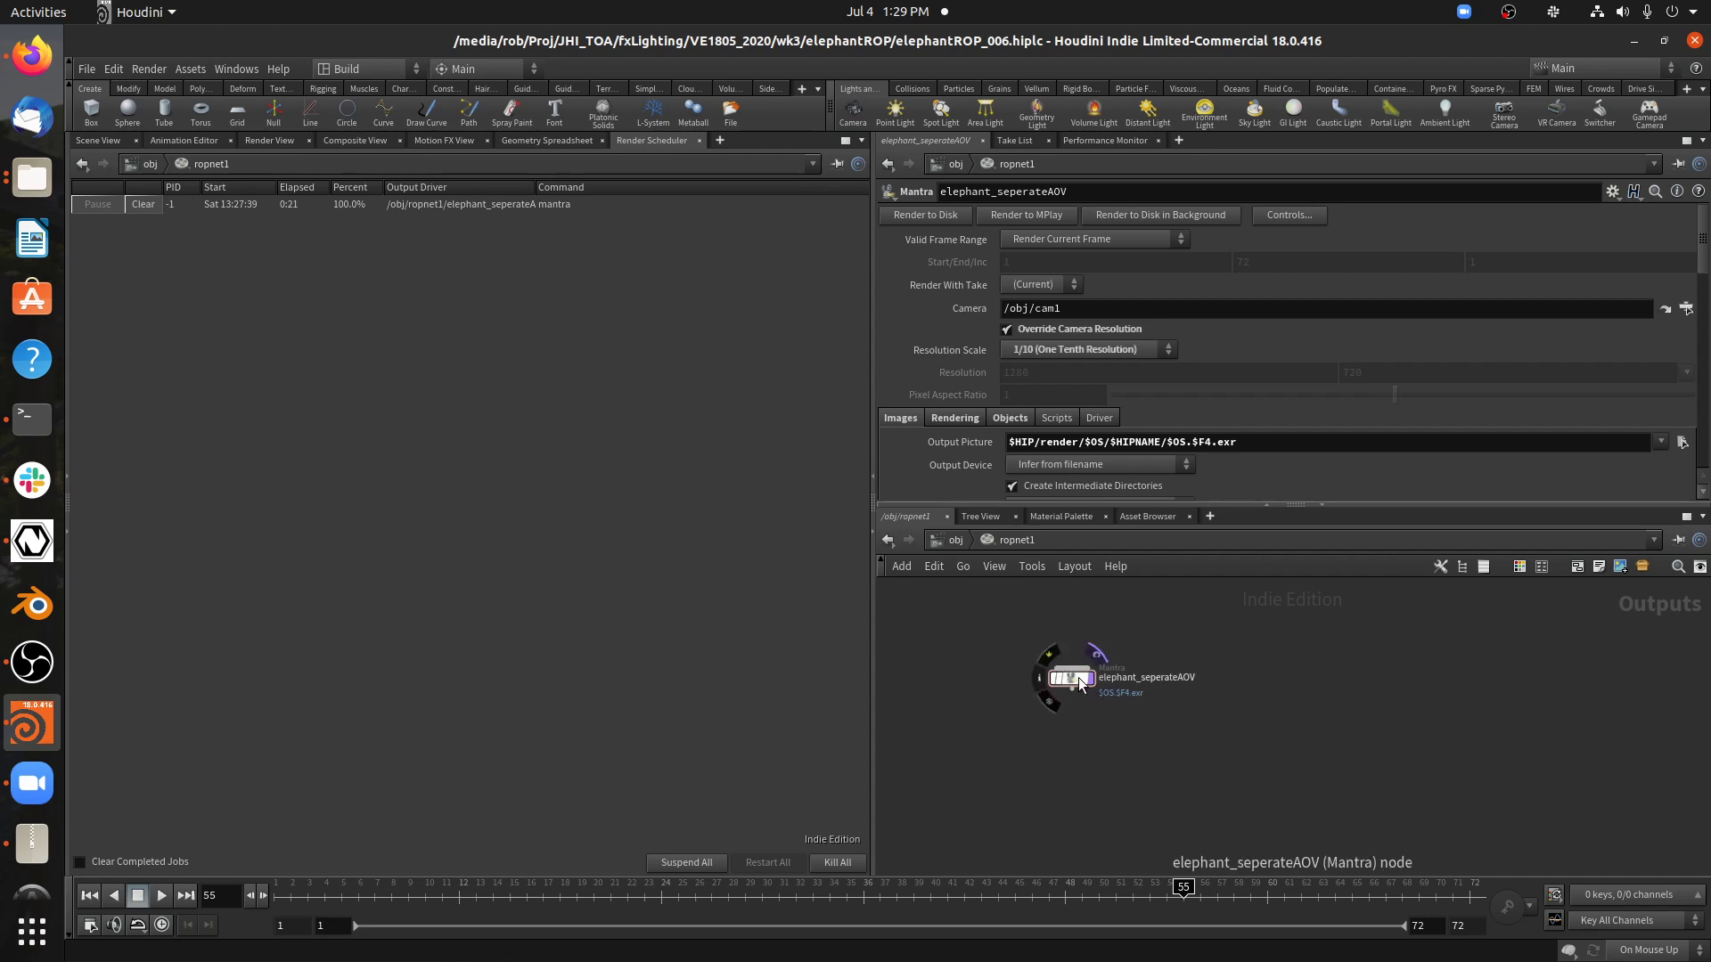
scroll(916, 424, down, 2)
scroll(997, 374, down, 2)
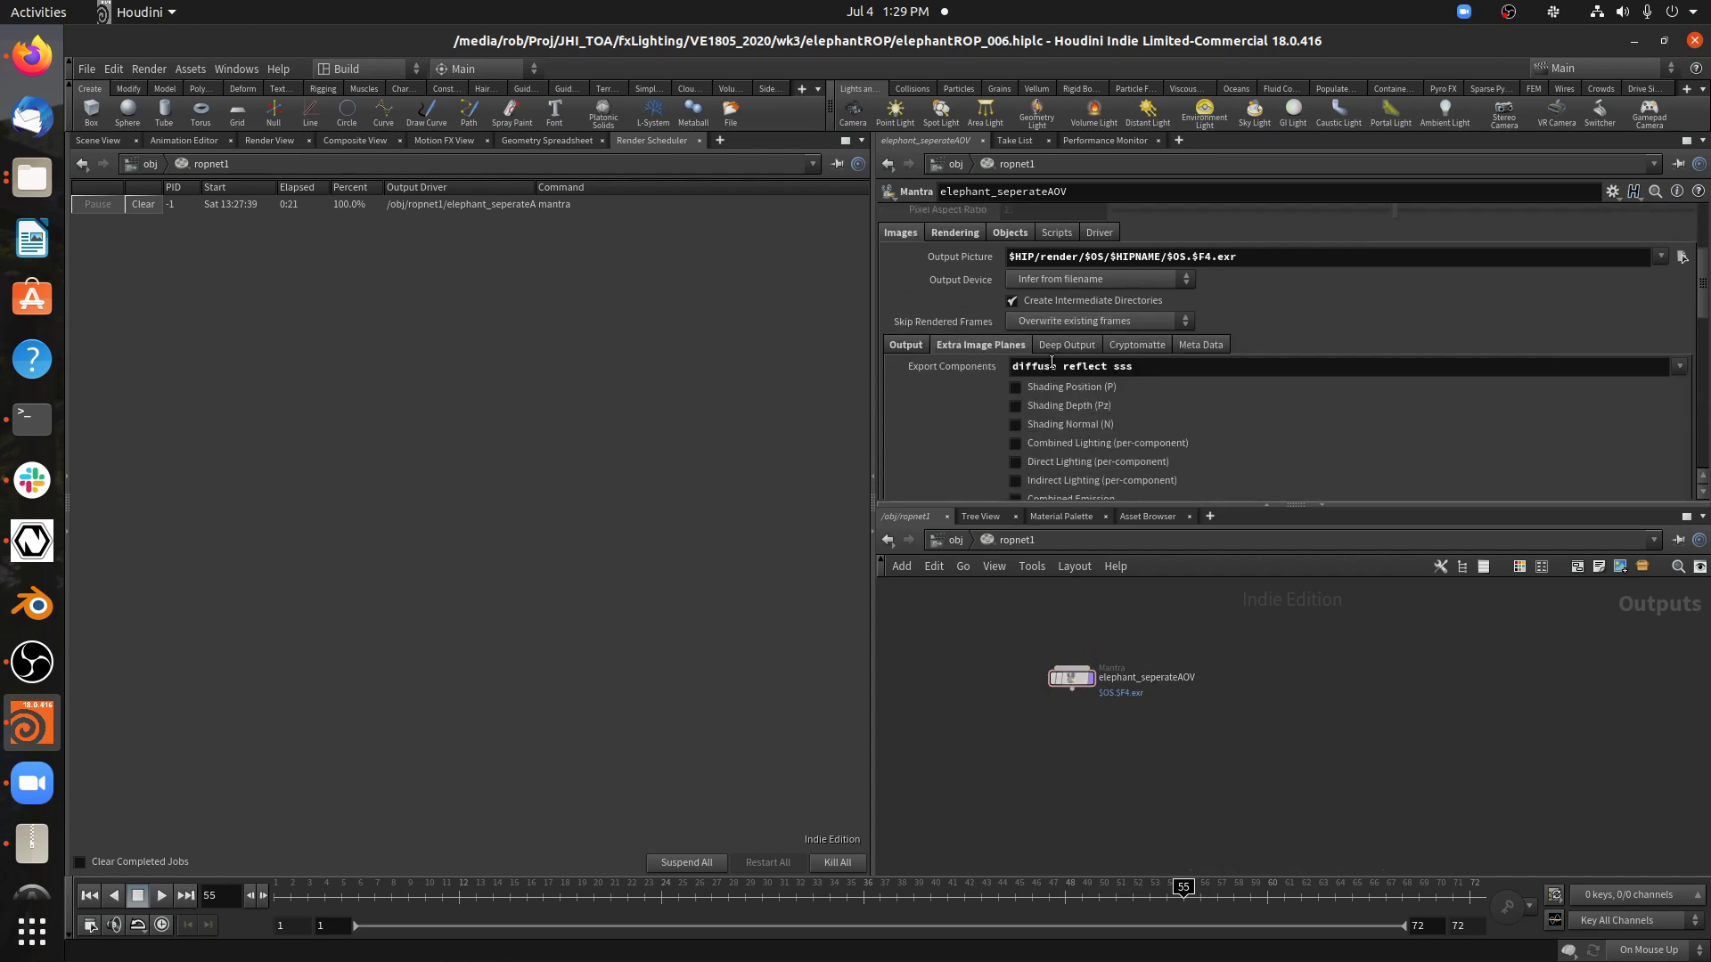
triple_click(1279, 256)
key(BackSpace)
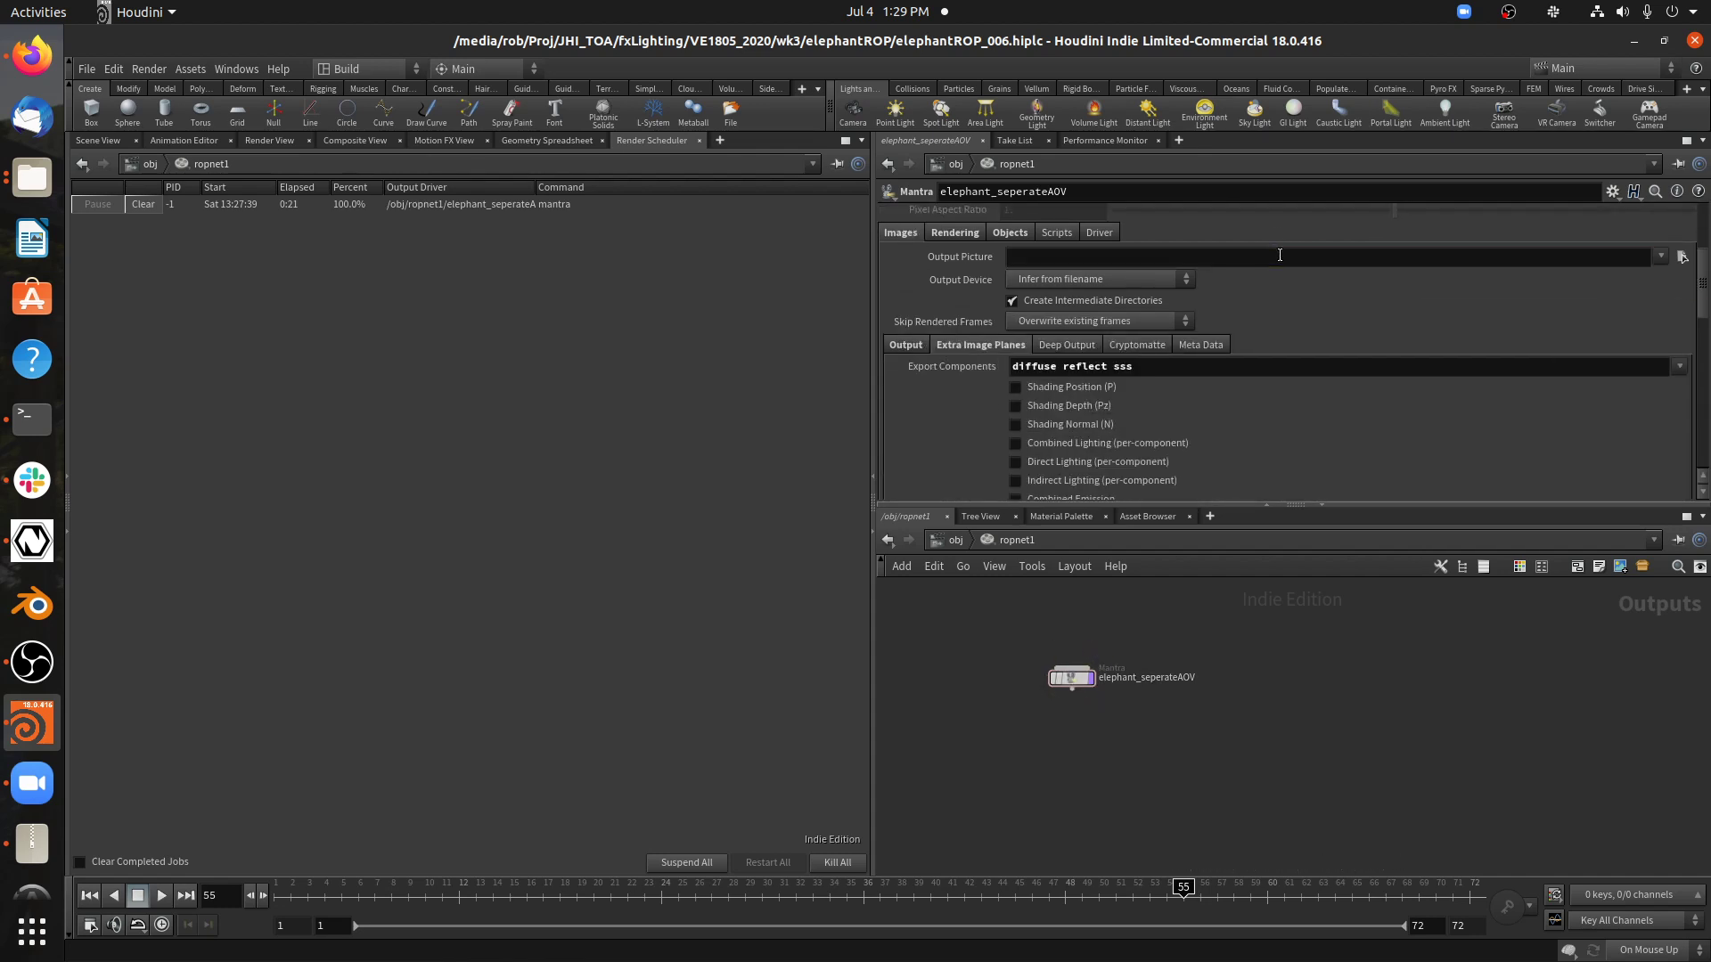
scroll(965, 388, up, 4)
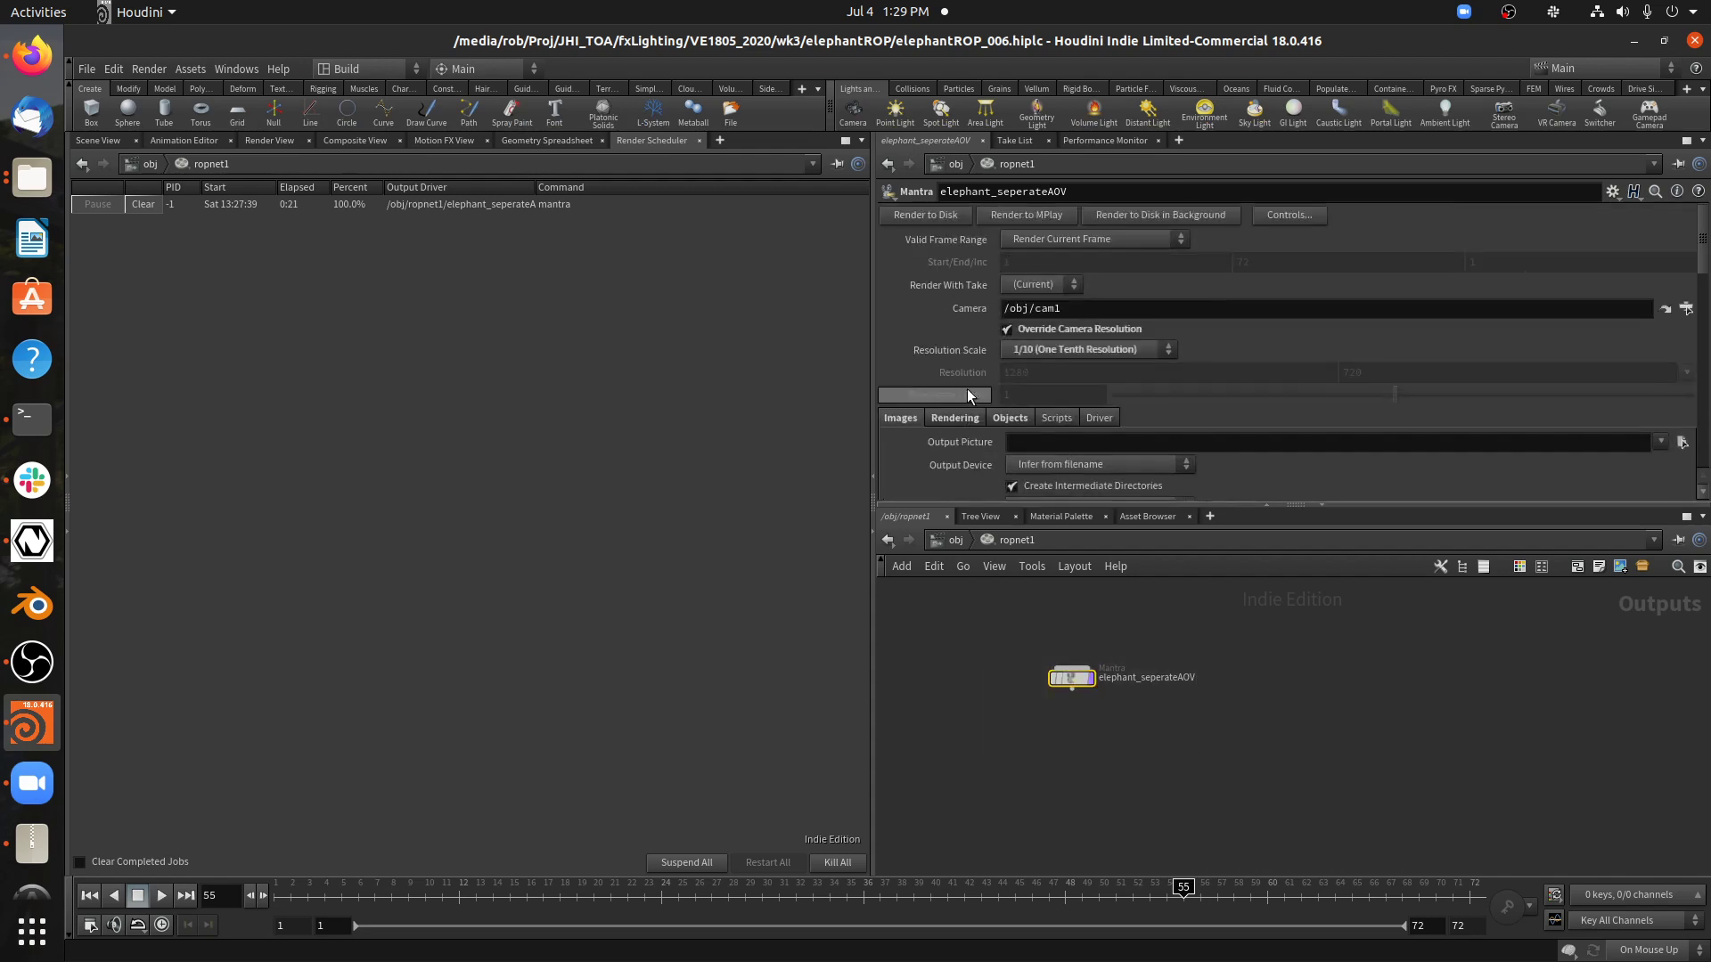
click(947, 221)
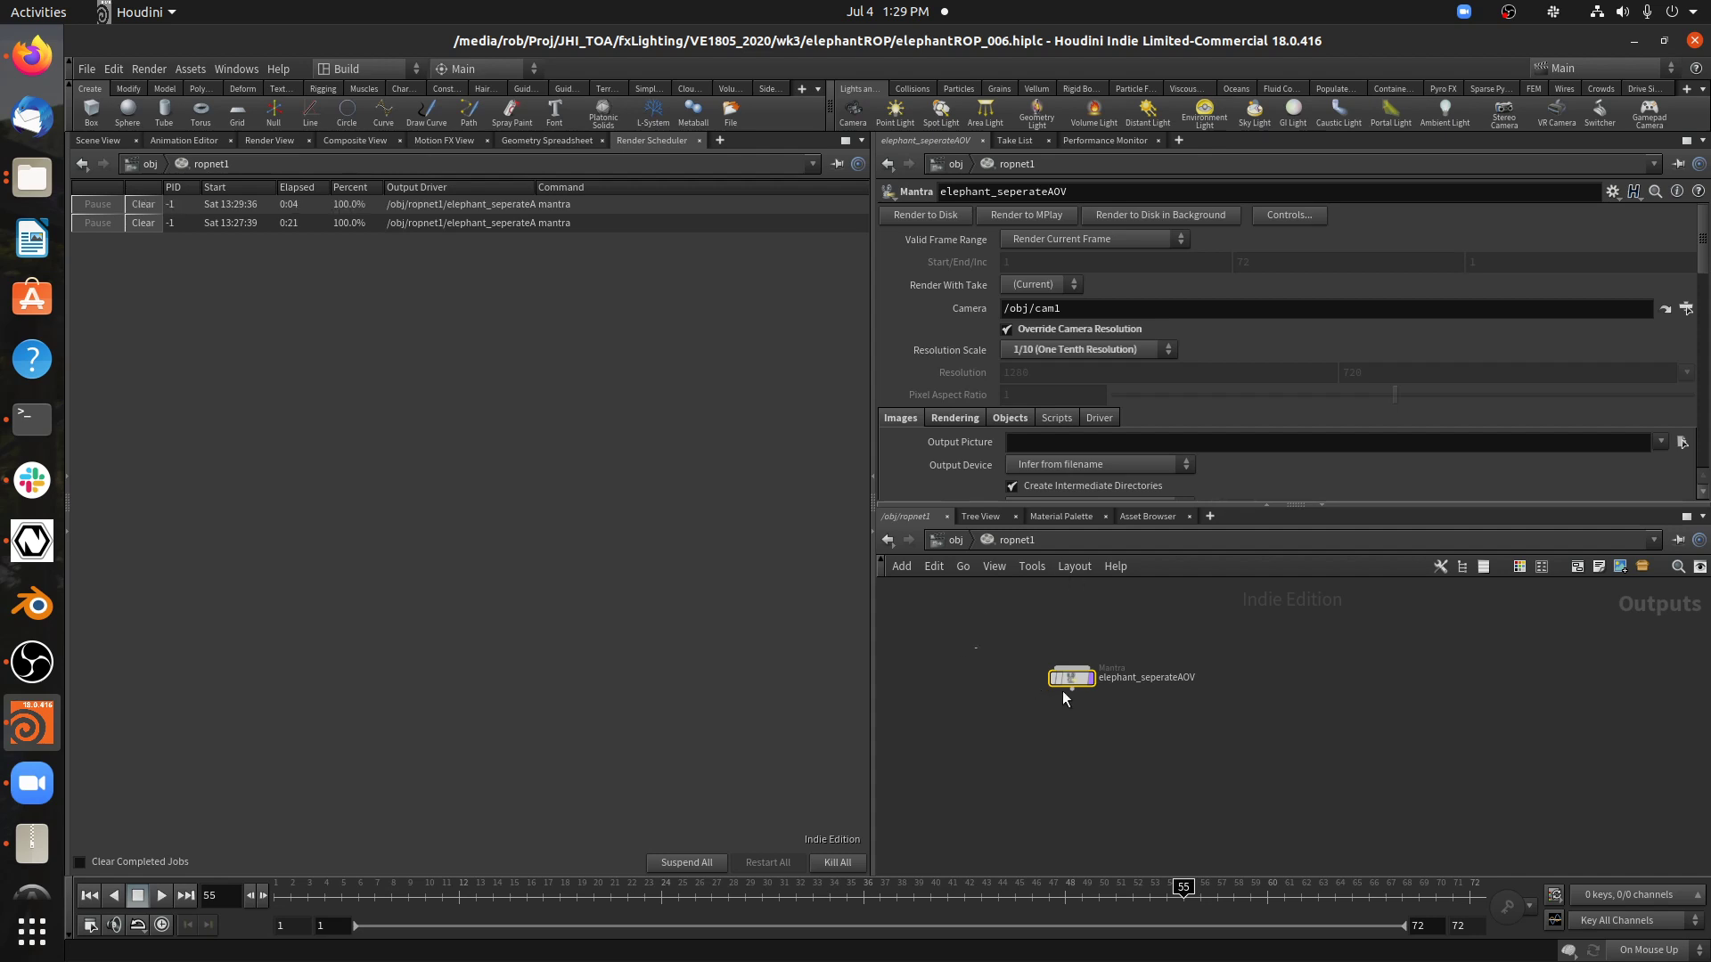
Undo the change to restore the $HIP/render/$OS/$HIPNAME/$OS.$F4.exr output path.
scroll(936, 388, down, 2)
scroll(936, 388, up, 2)
right_click(980, 445)
key(ctrl+z)
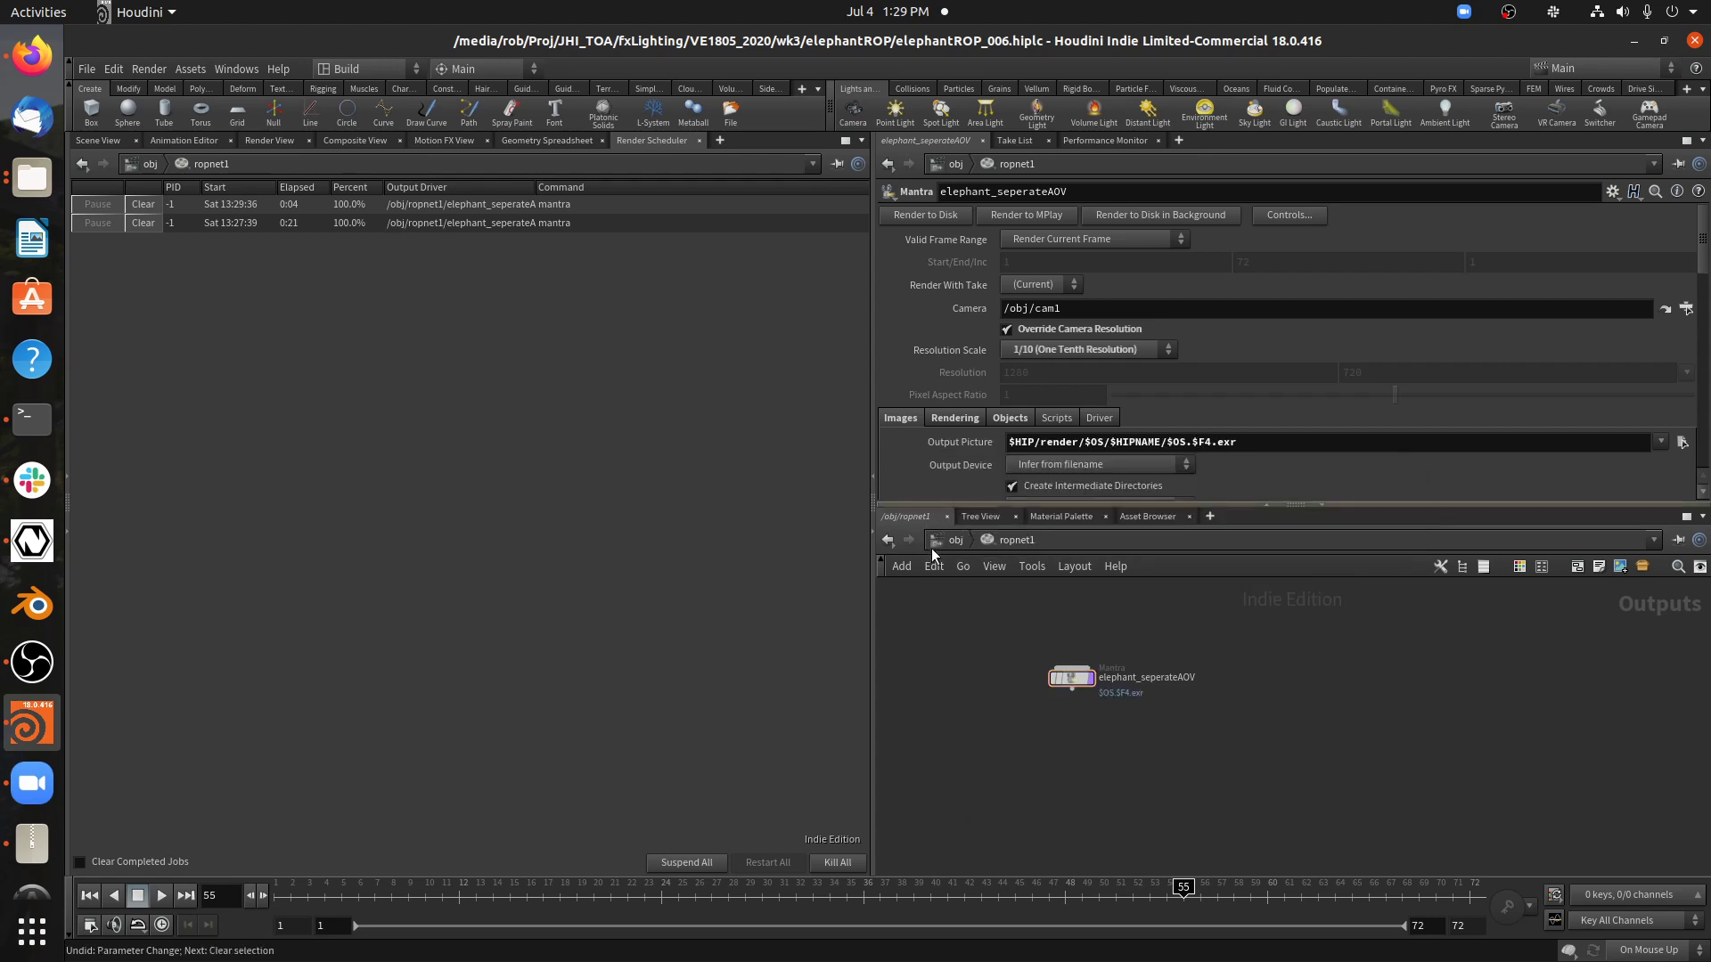
Reveal the extra image plane's file path and keep Resolution Scale at 1/10.
scroll(933, 393, down, 10)
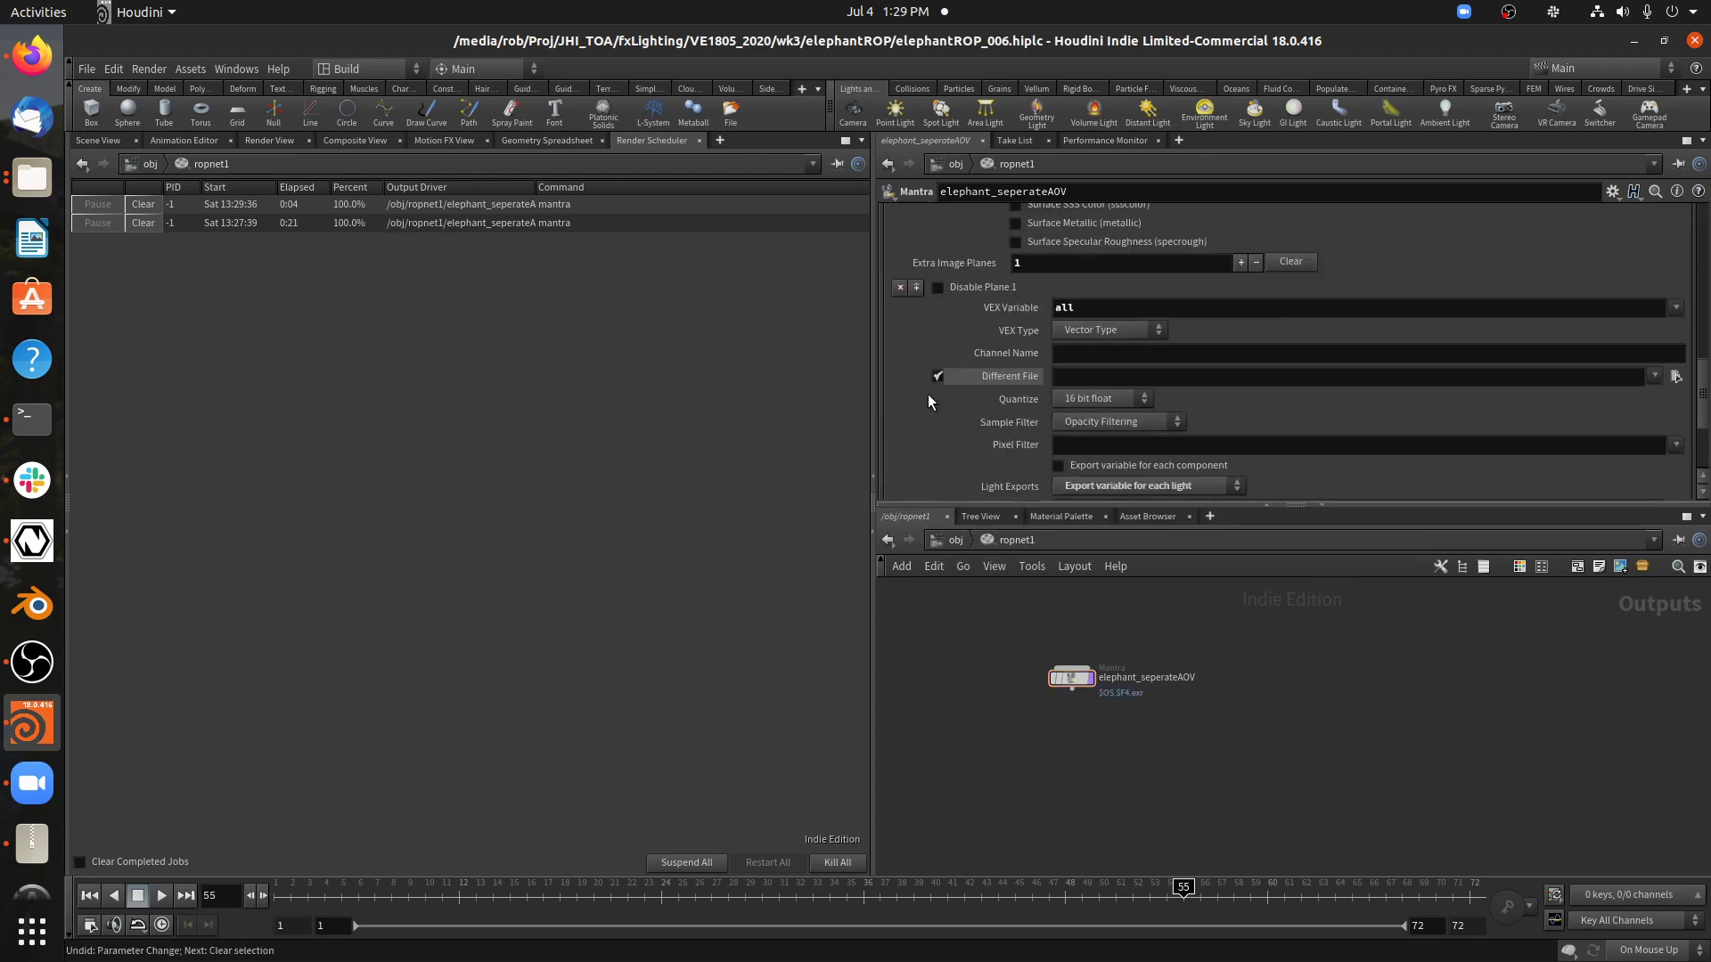
middle_click(1048, 379)
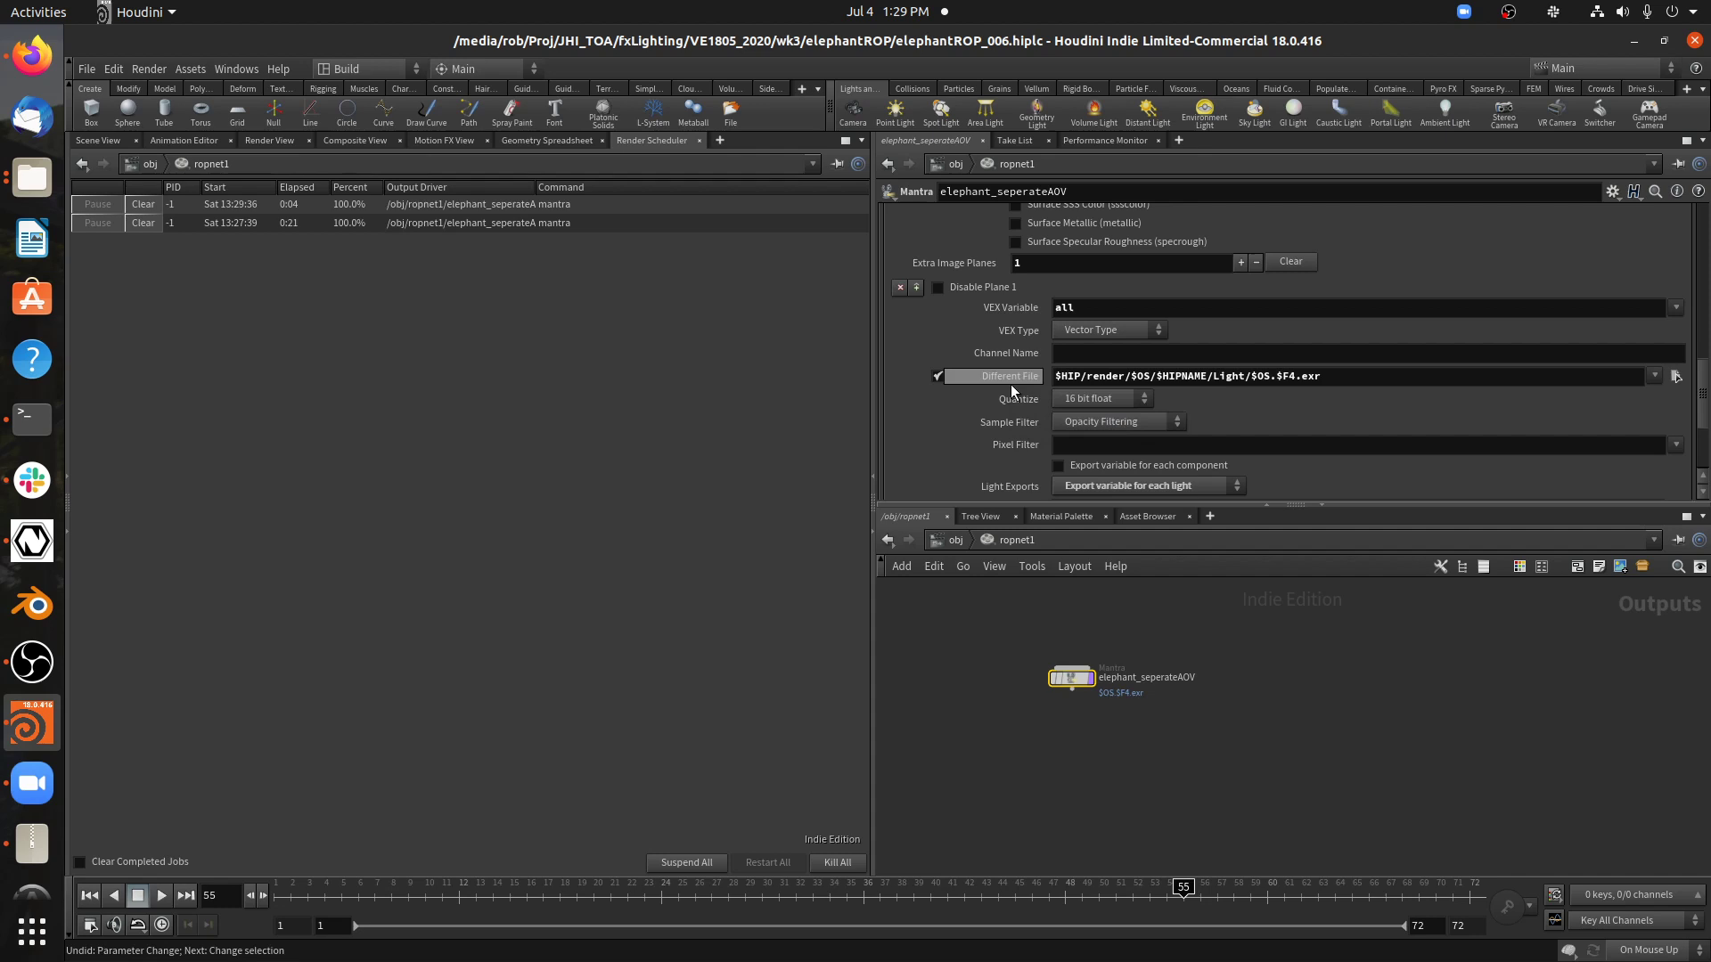
scroll(992, 381, up, 10)
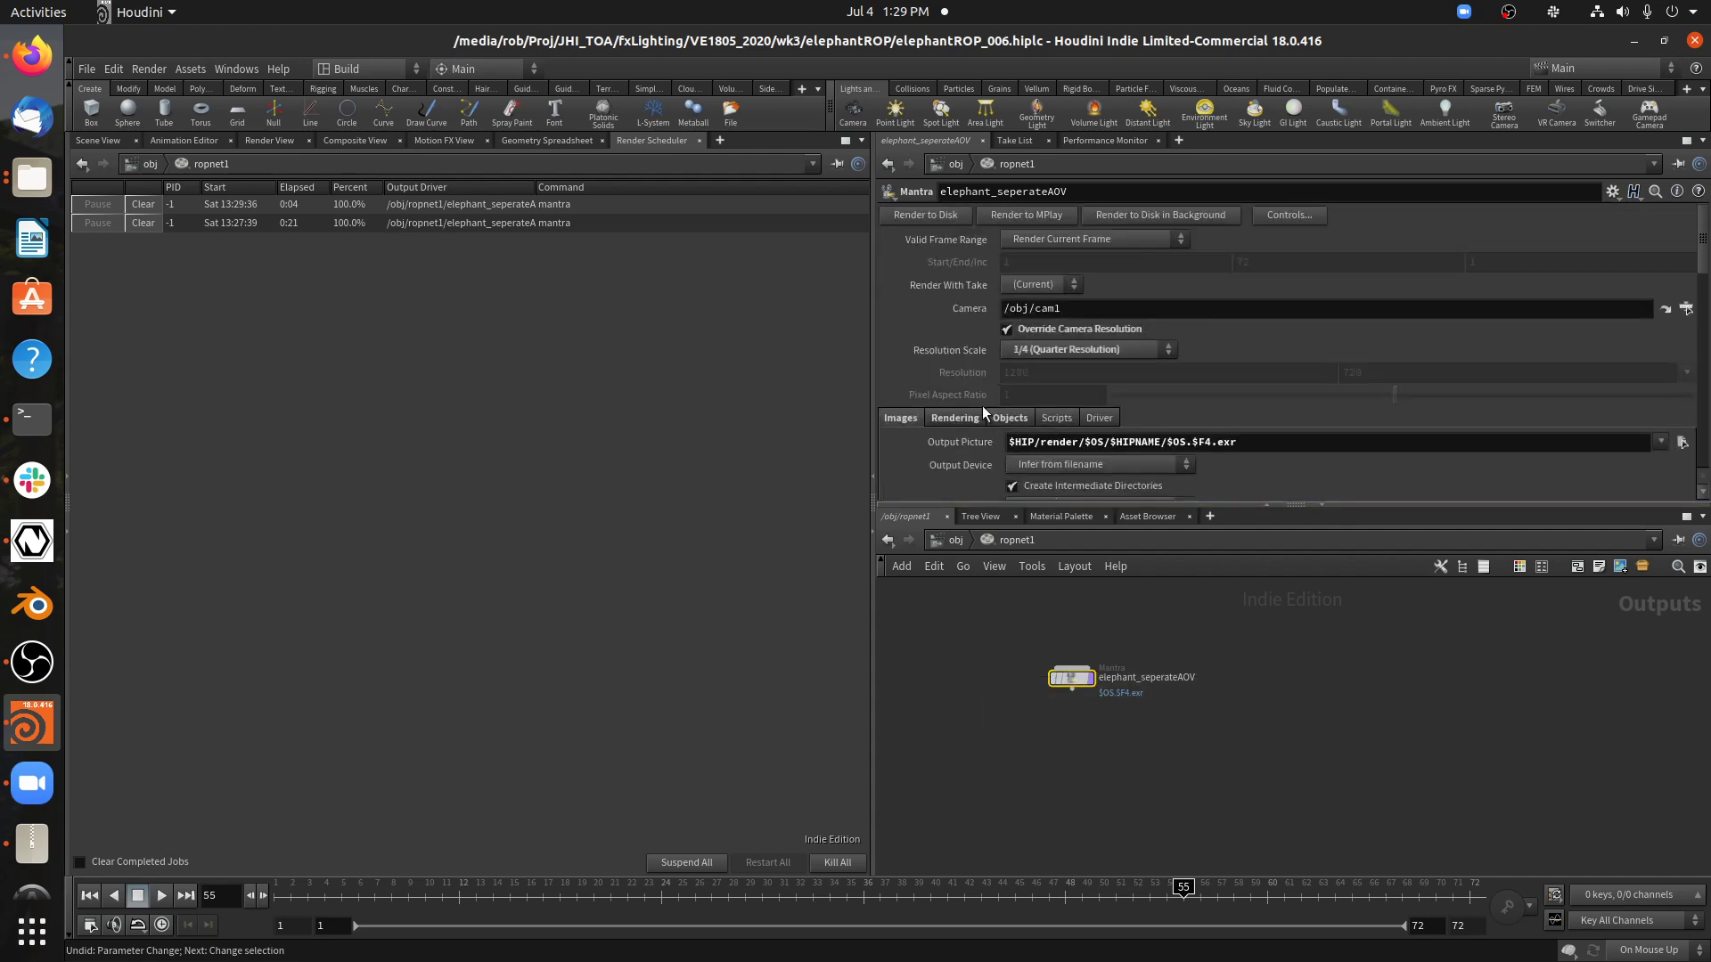
click(1039, 354)
click(1046, 371)
Delete the /obj/cam1 path so the Camera field is empty.
click(1030, 311)
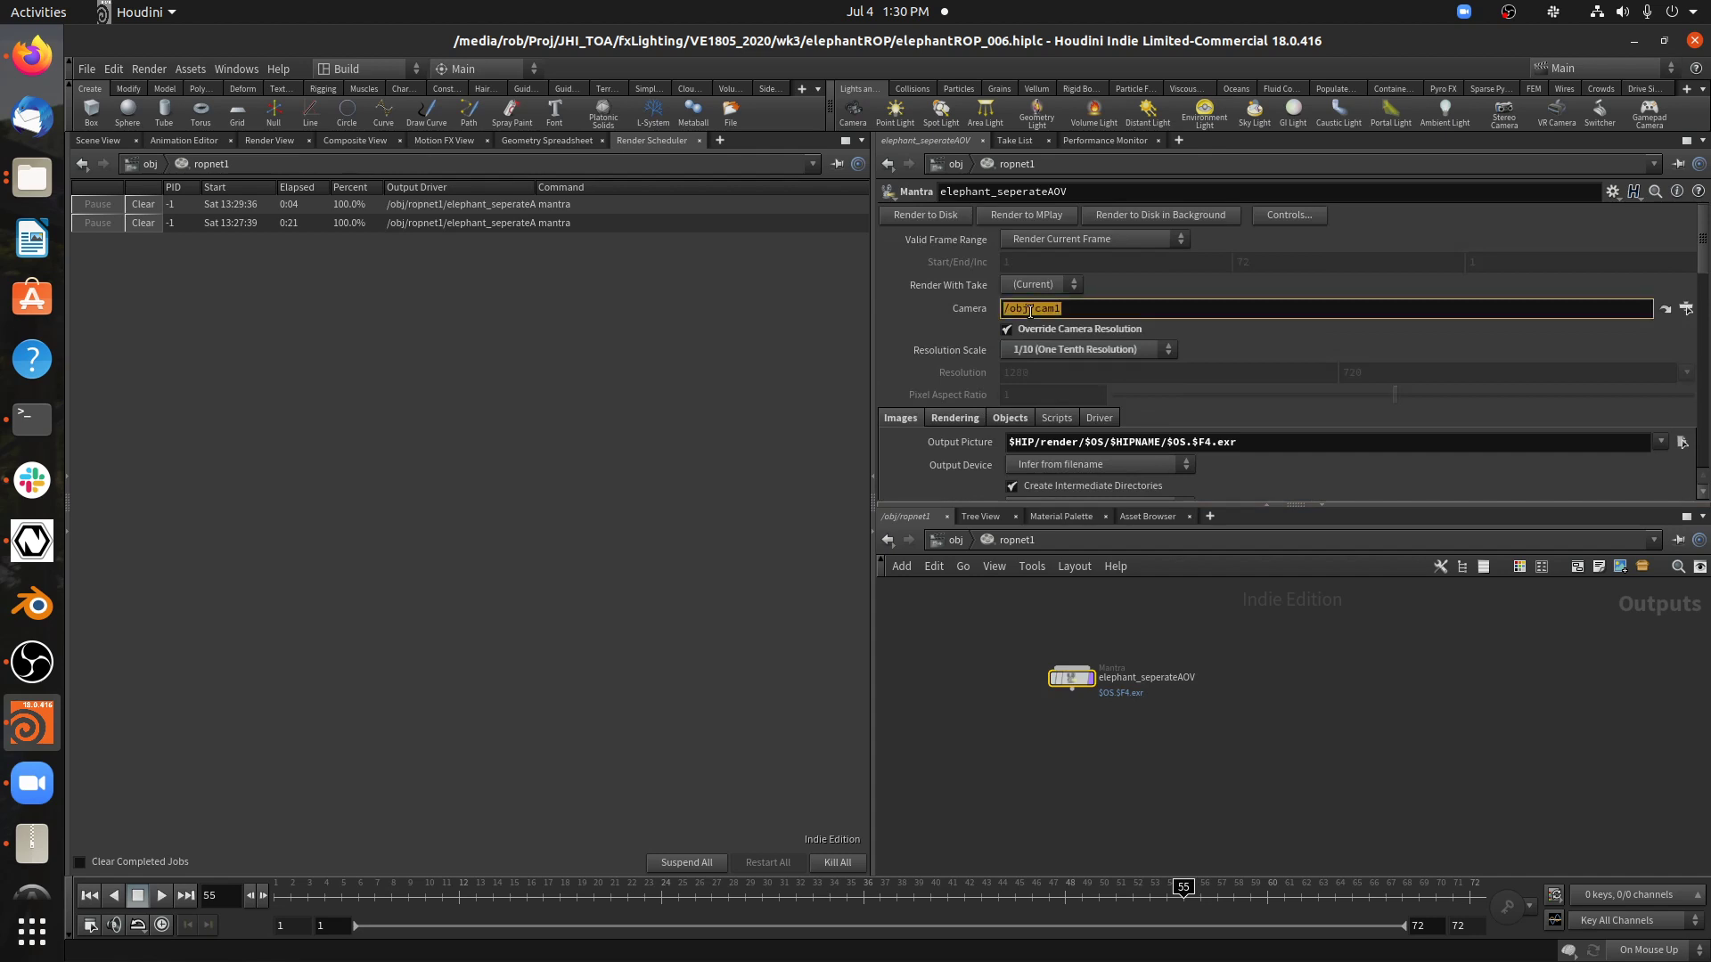
key(BackSpace)
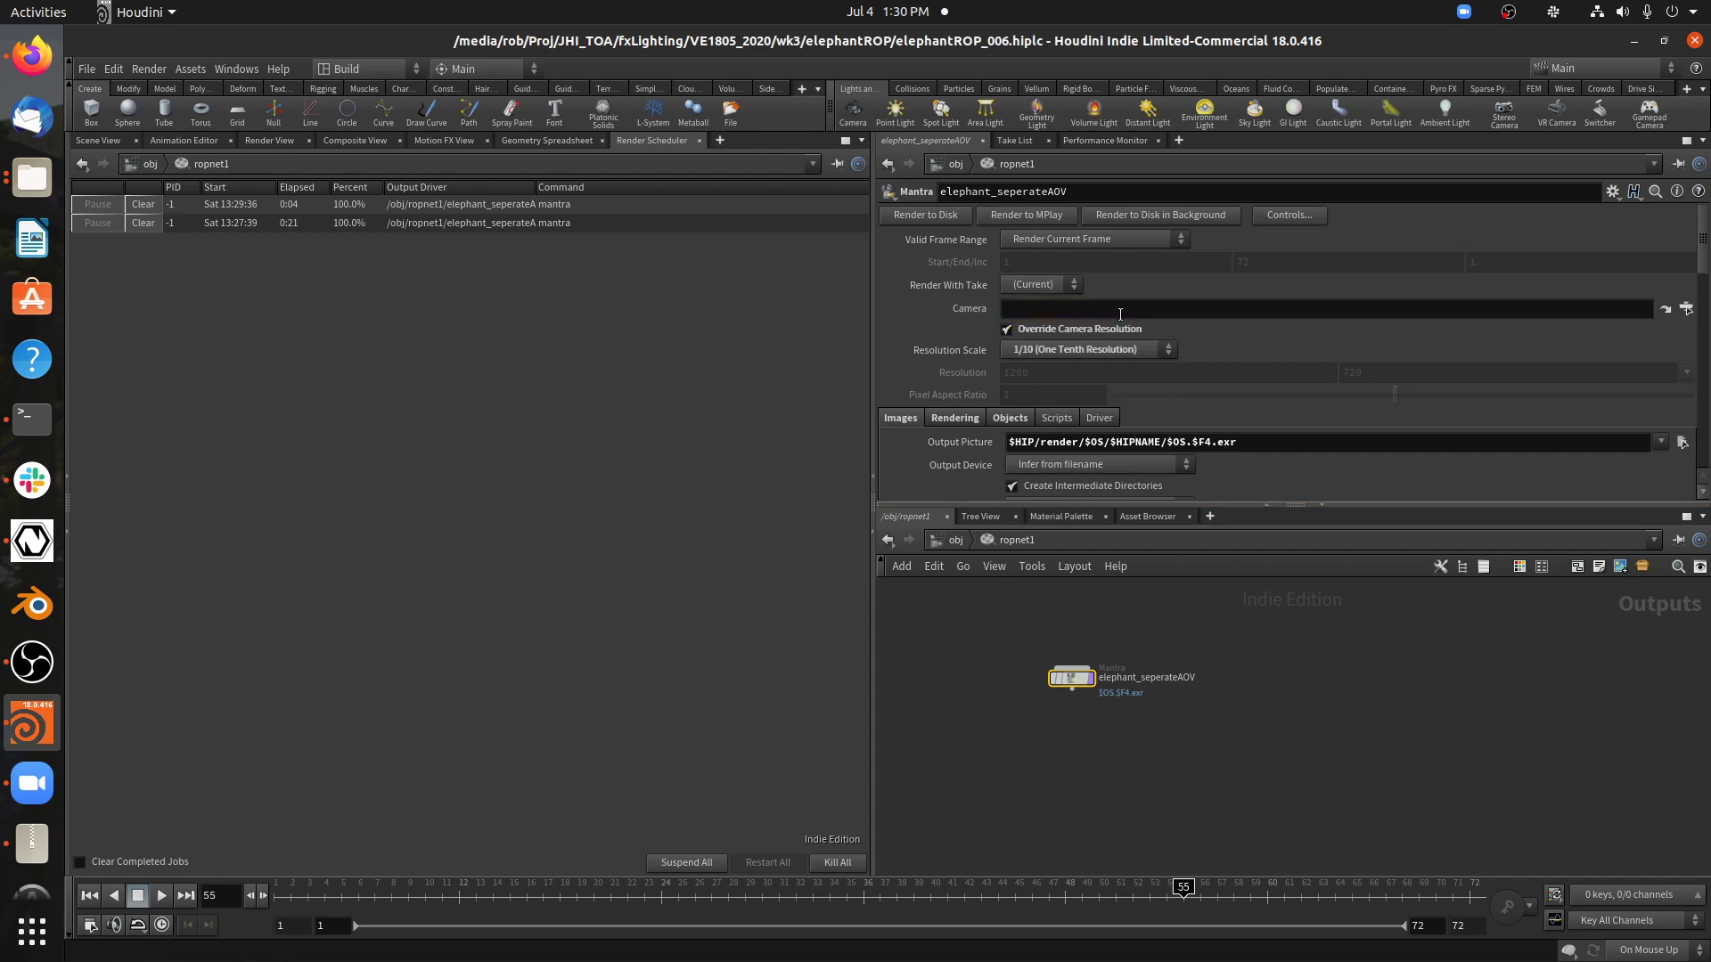
mouse_move(1053, 670)
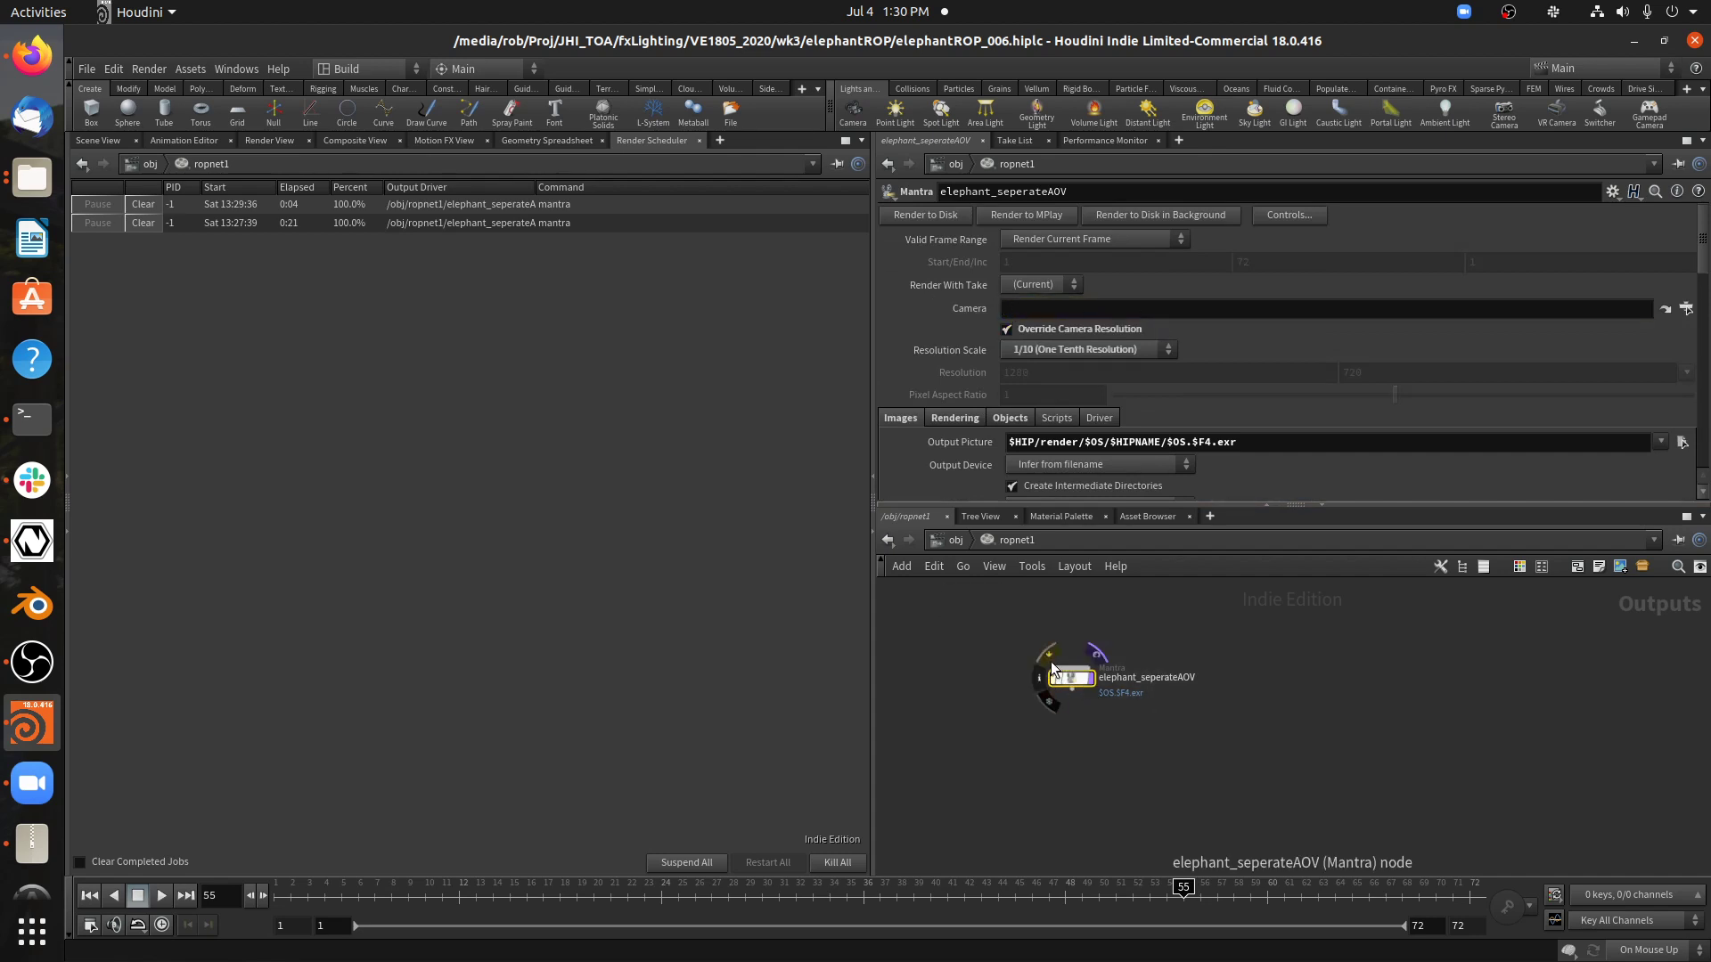
Render elephant_seperateAOV to disk with no camera, leaving an error flag on the node.
click(934, 215)
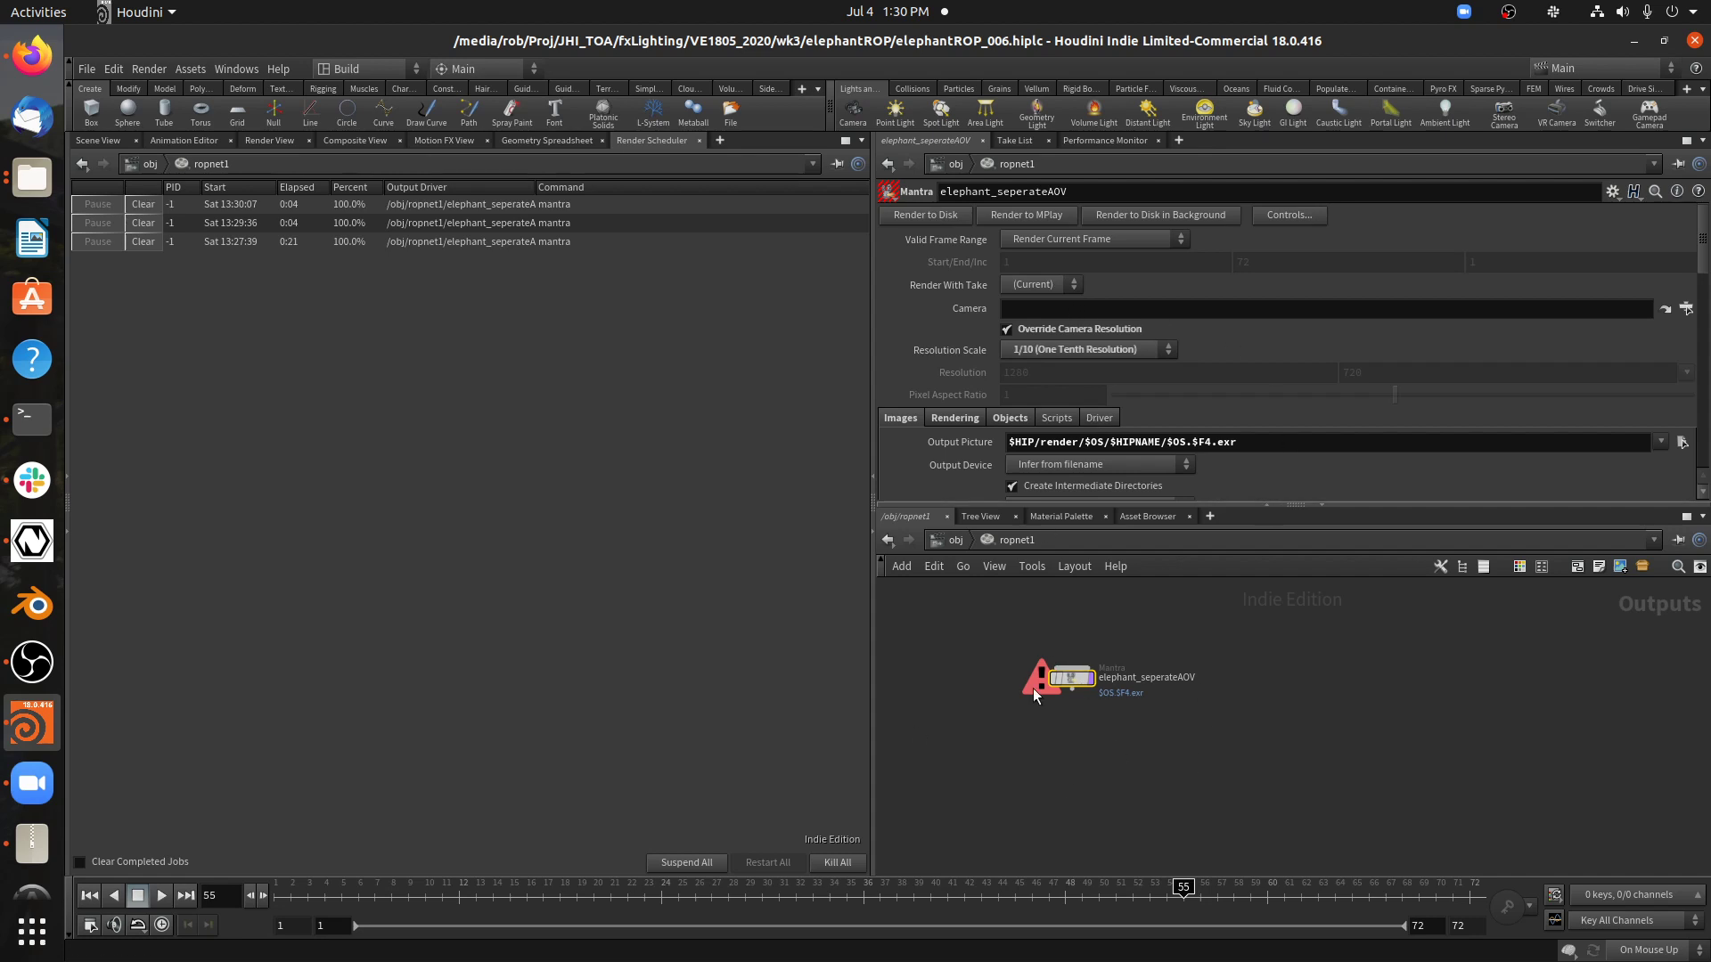
mouse_move(1067, 681)
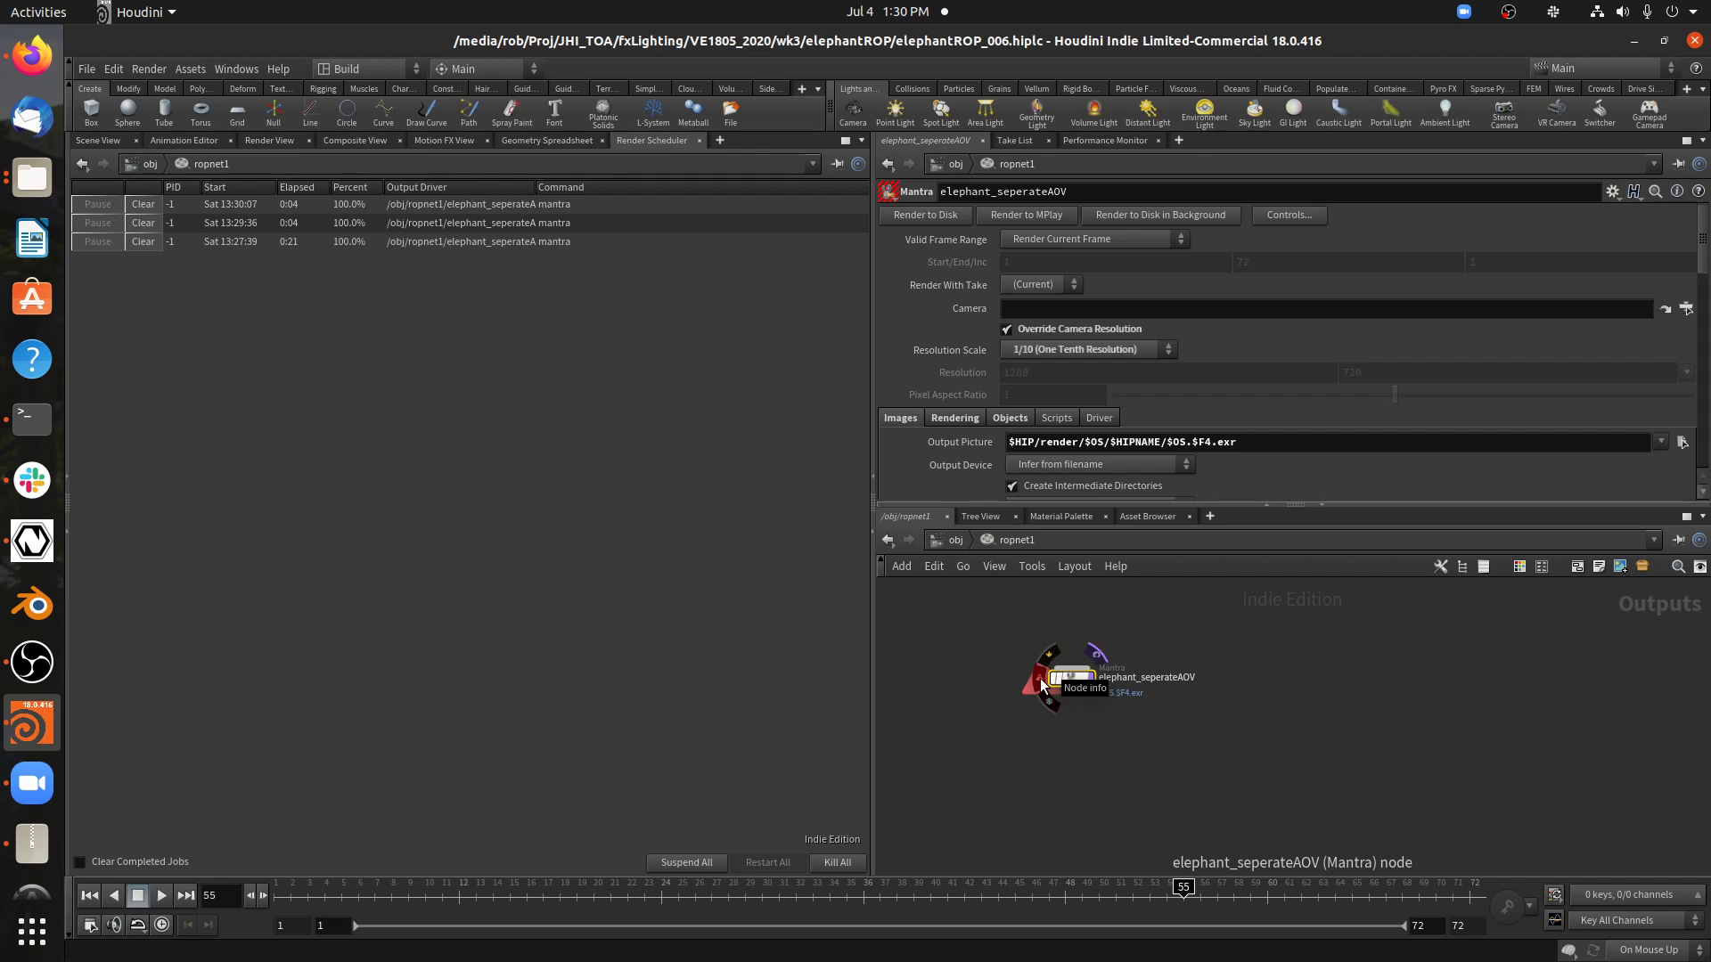
click(1040, 677)
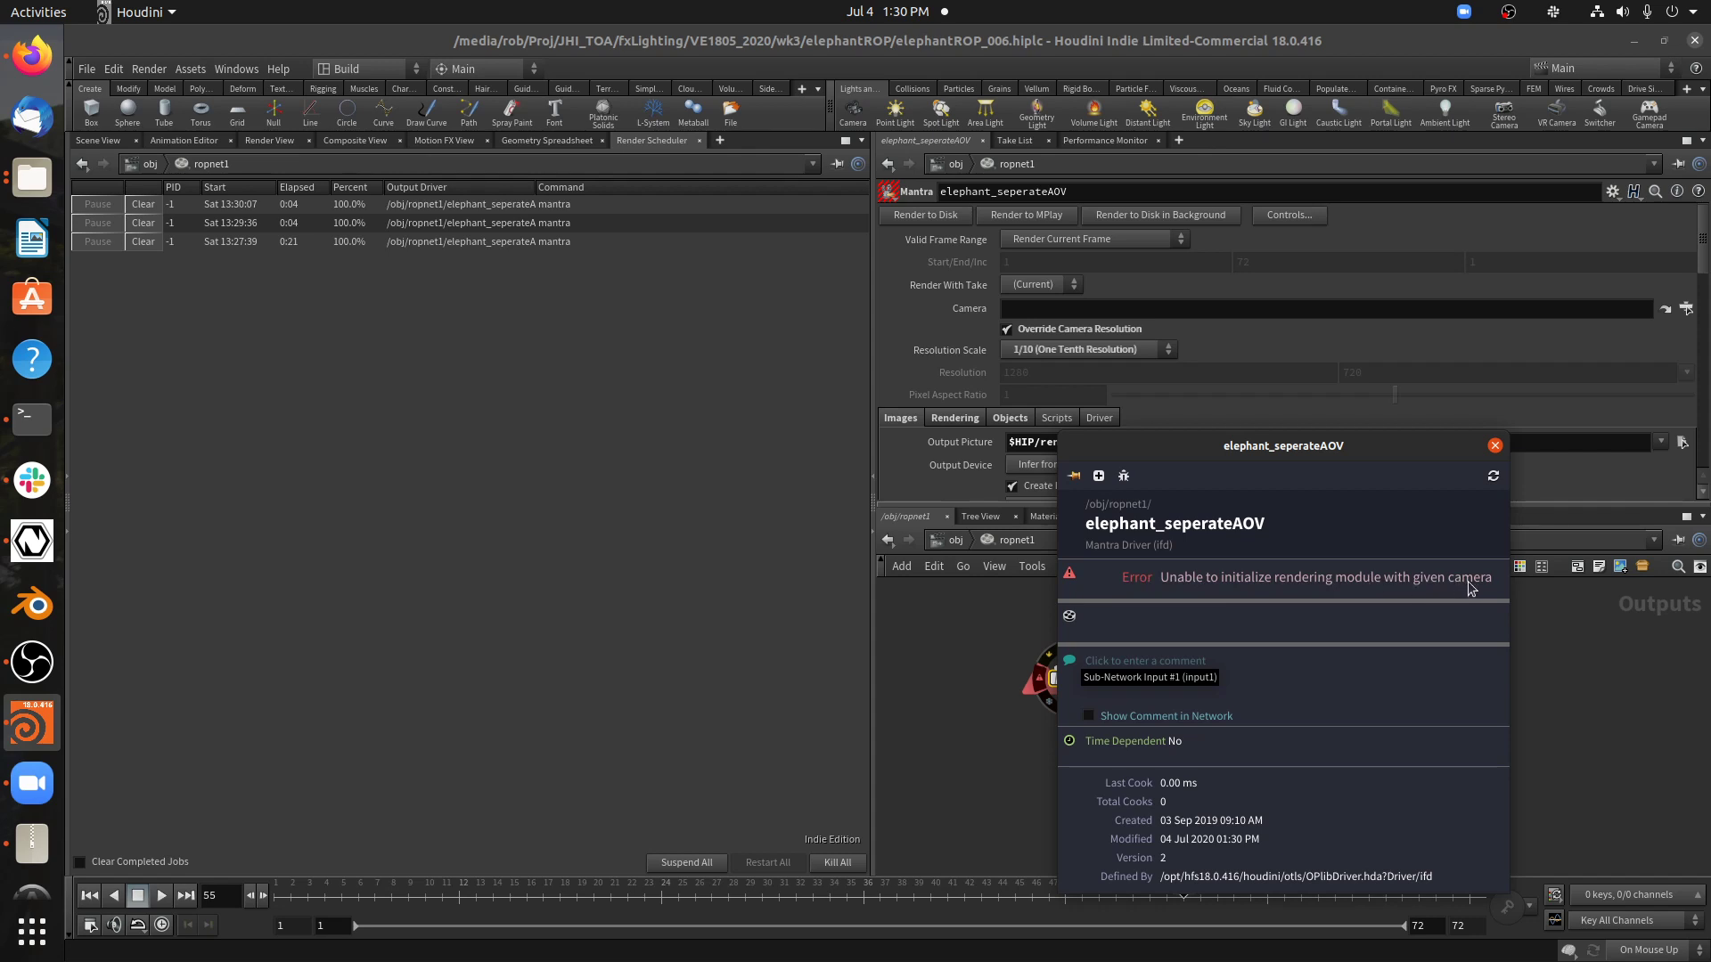
click(975, 643)
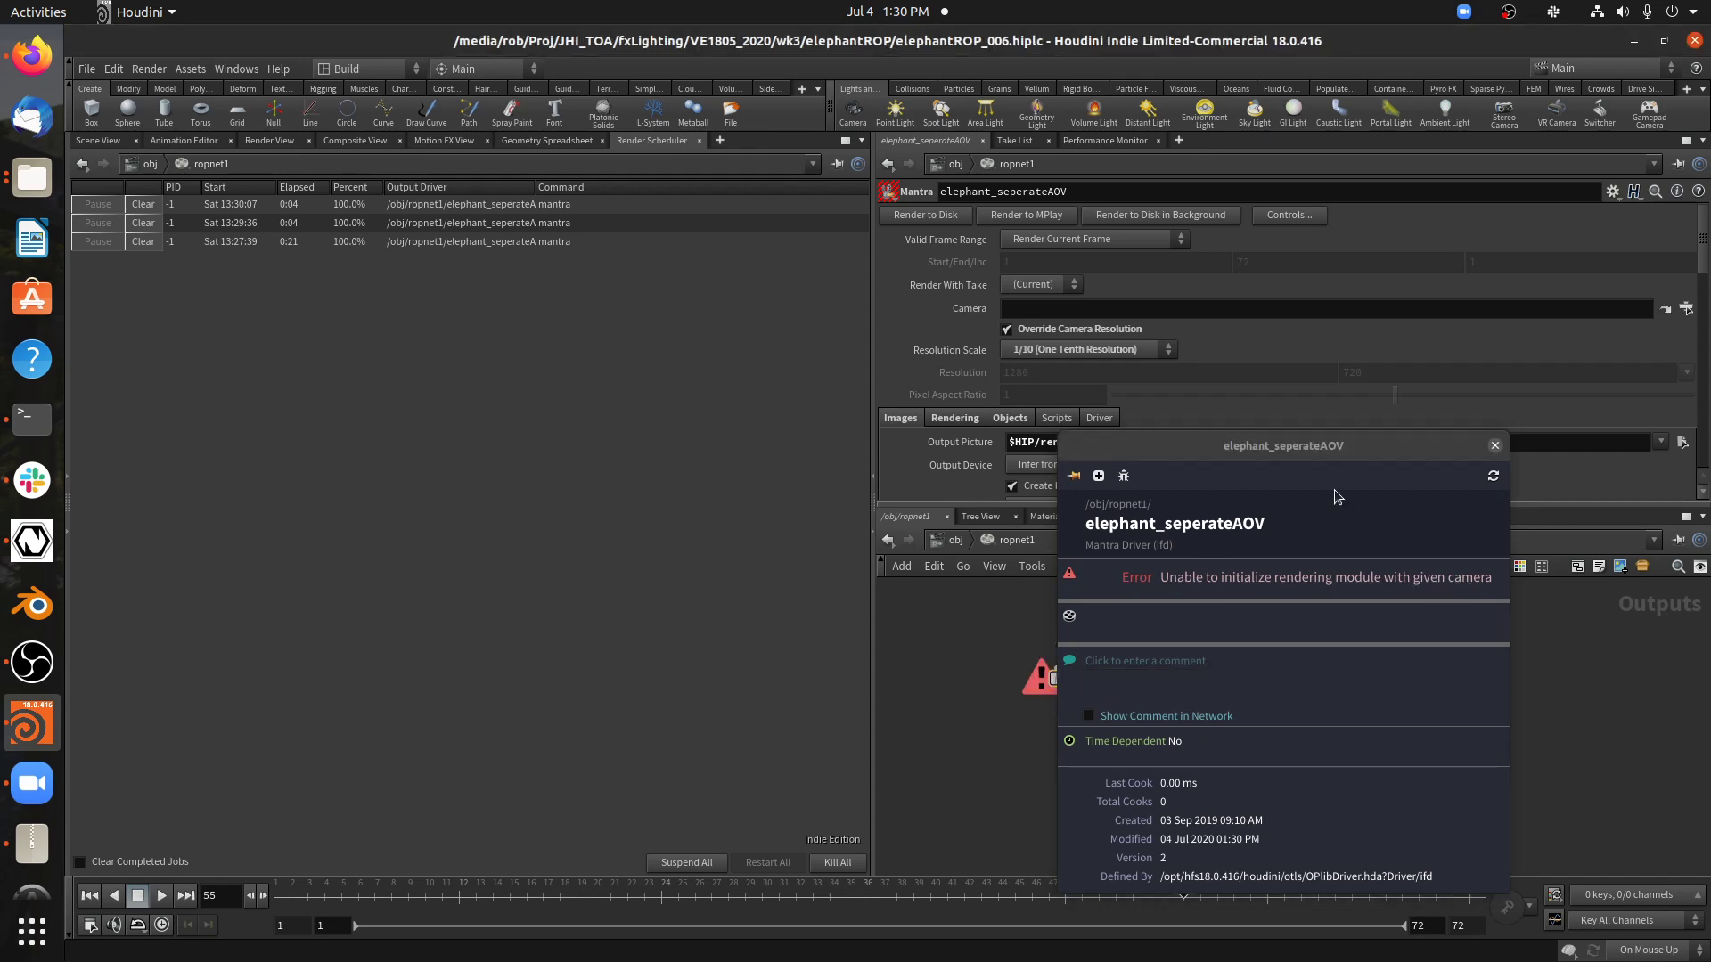
click(1494, 446)
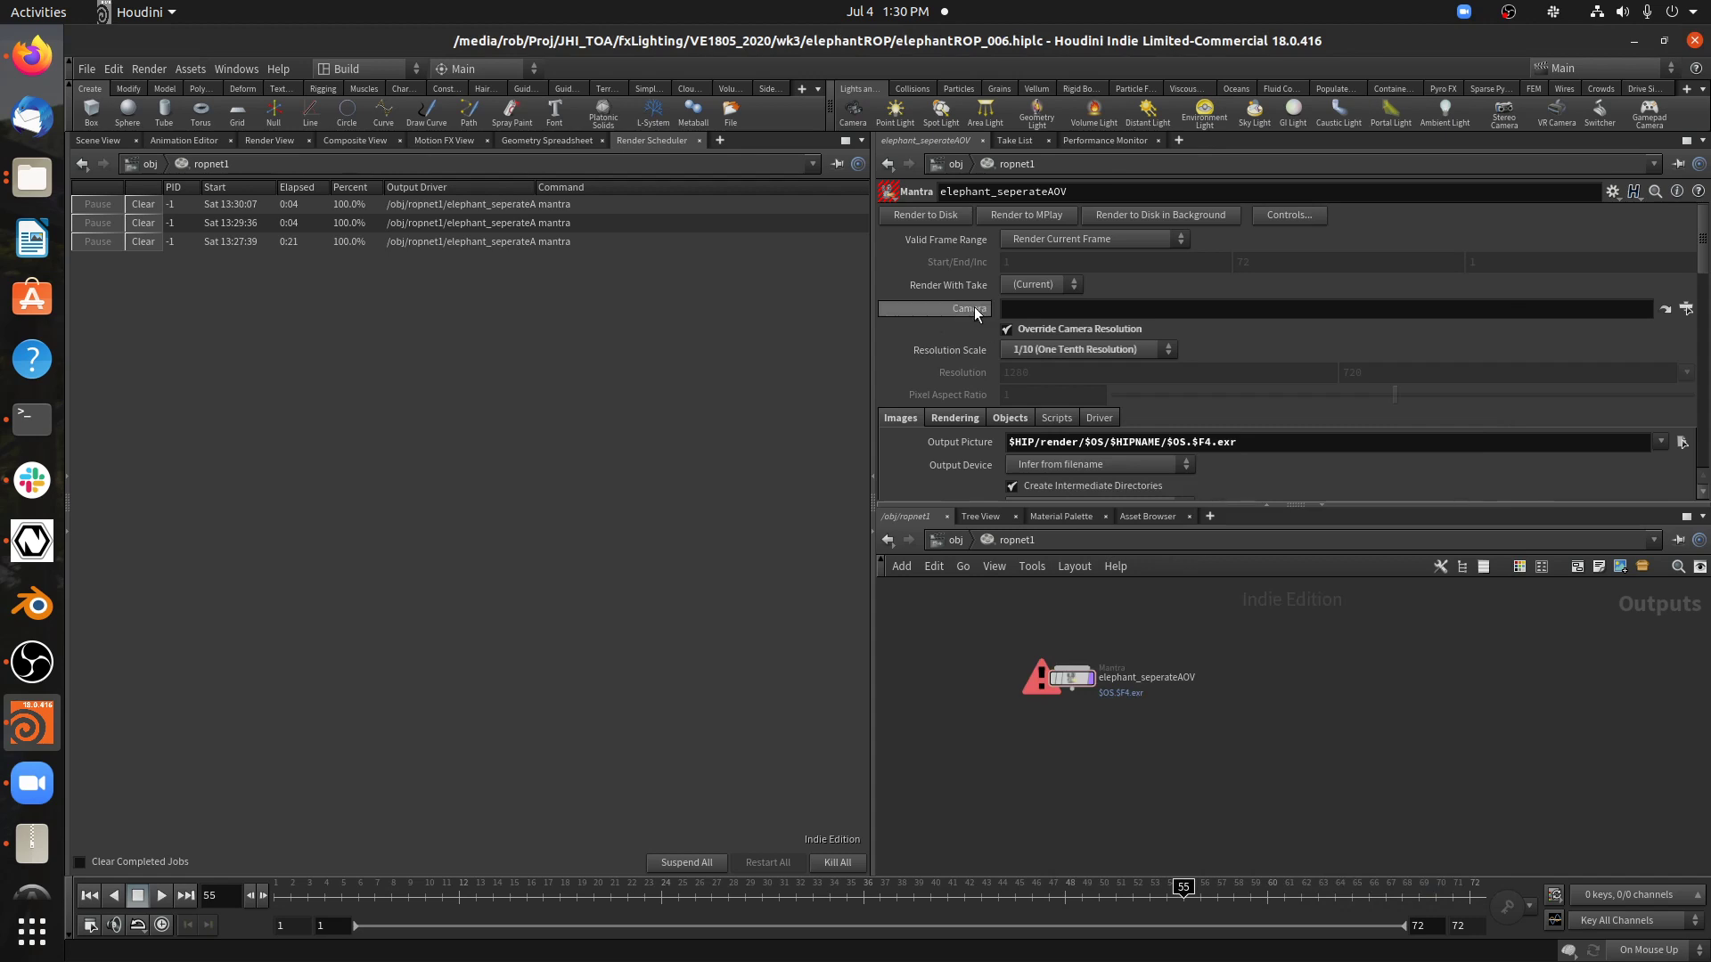
Enter /obj/cam1 in the Camera field via autocomplete and confirm cam1 in the operator chooser.
click(1166, 310)
text(/o)
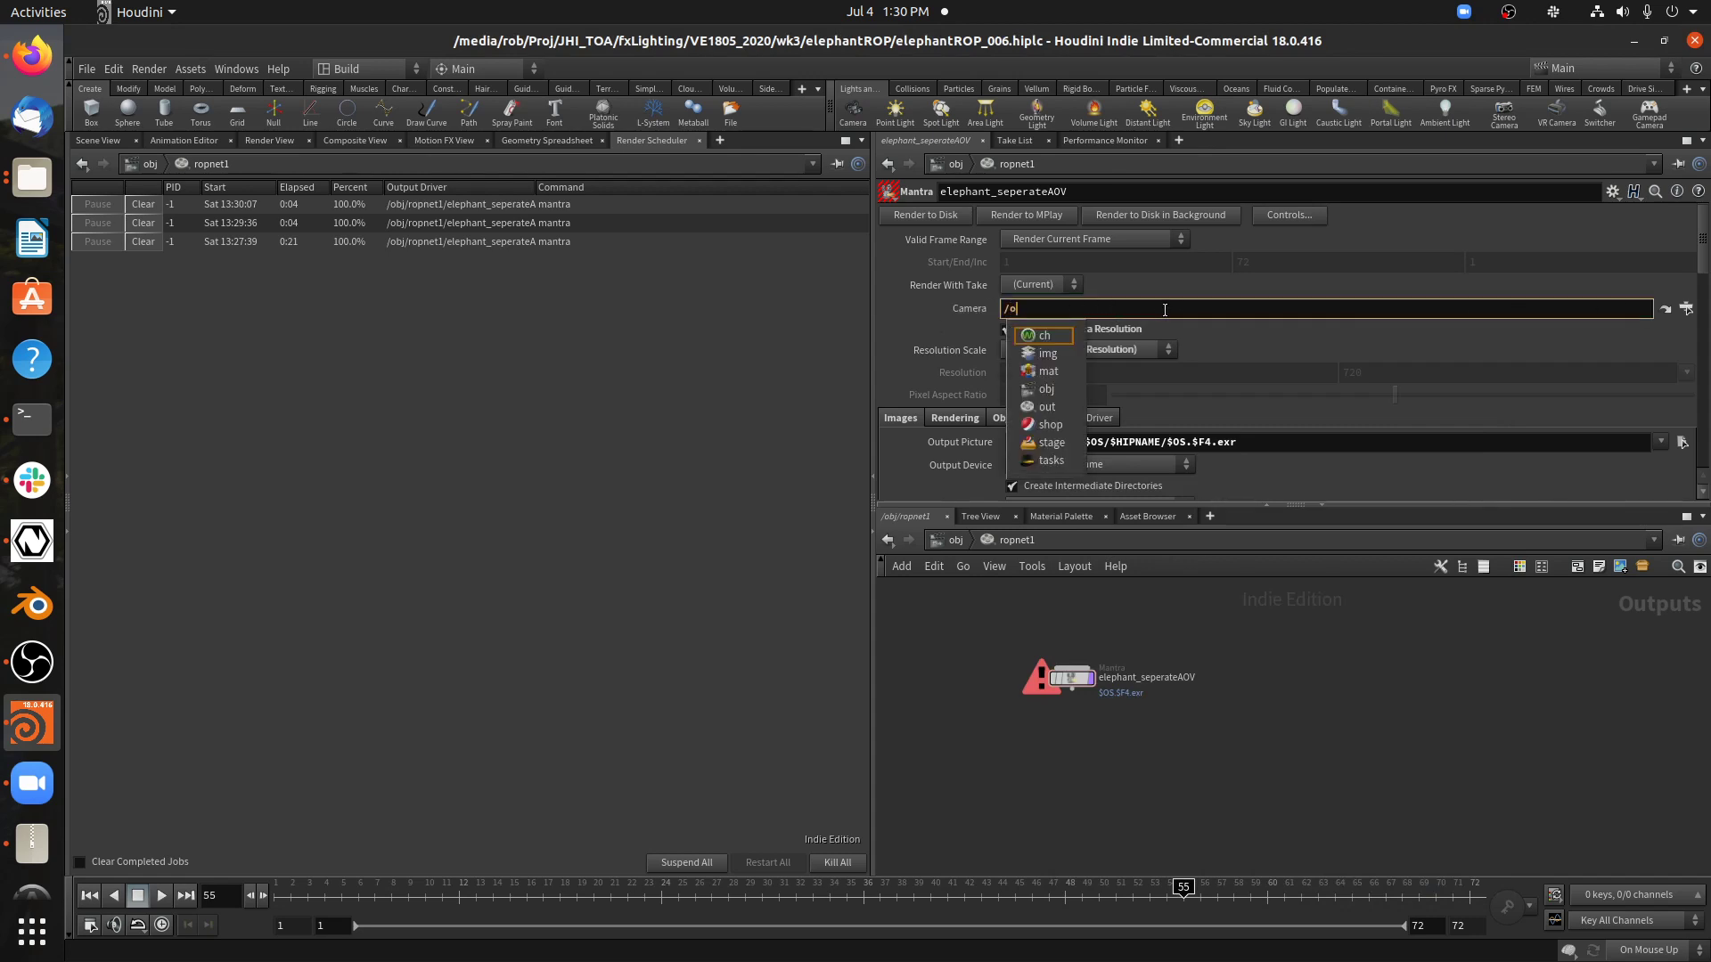
text(bj/cm)
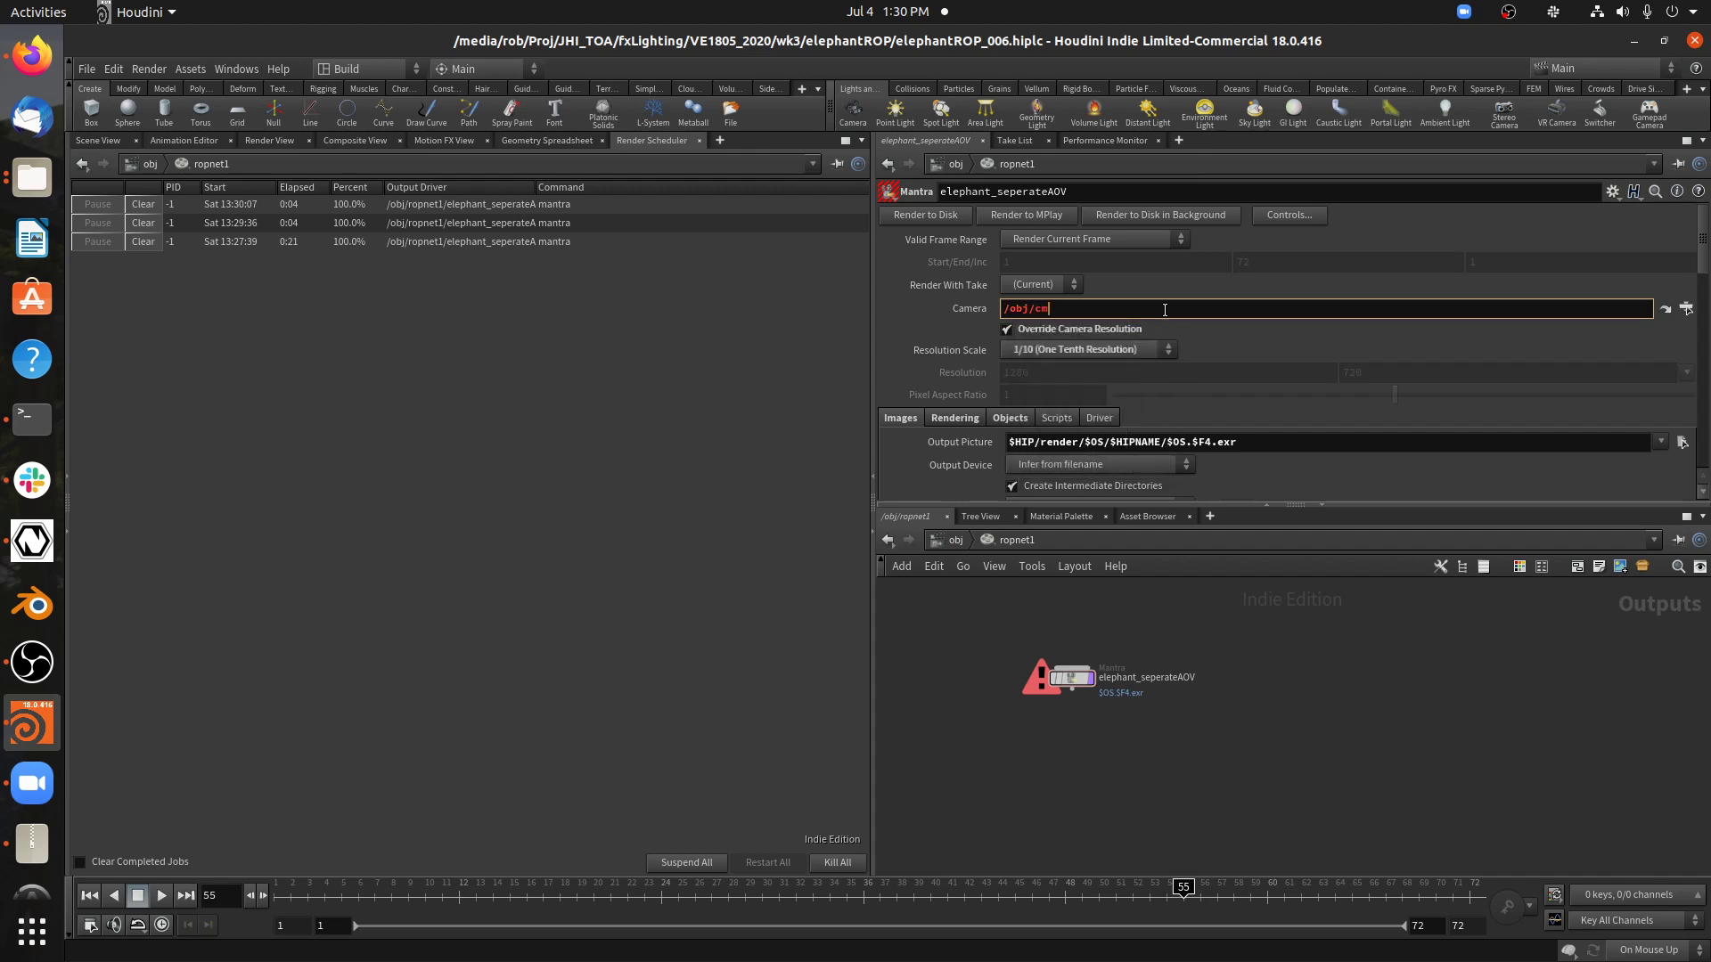
key(BackSpace)
text(z)
key(BackSpace)
text(am)
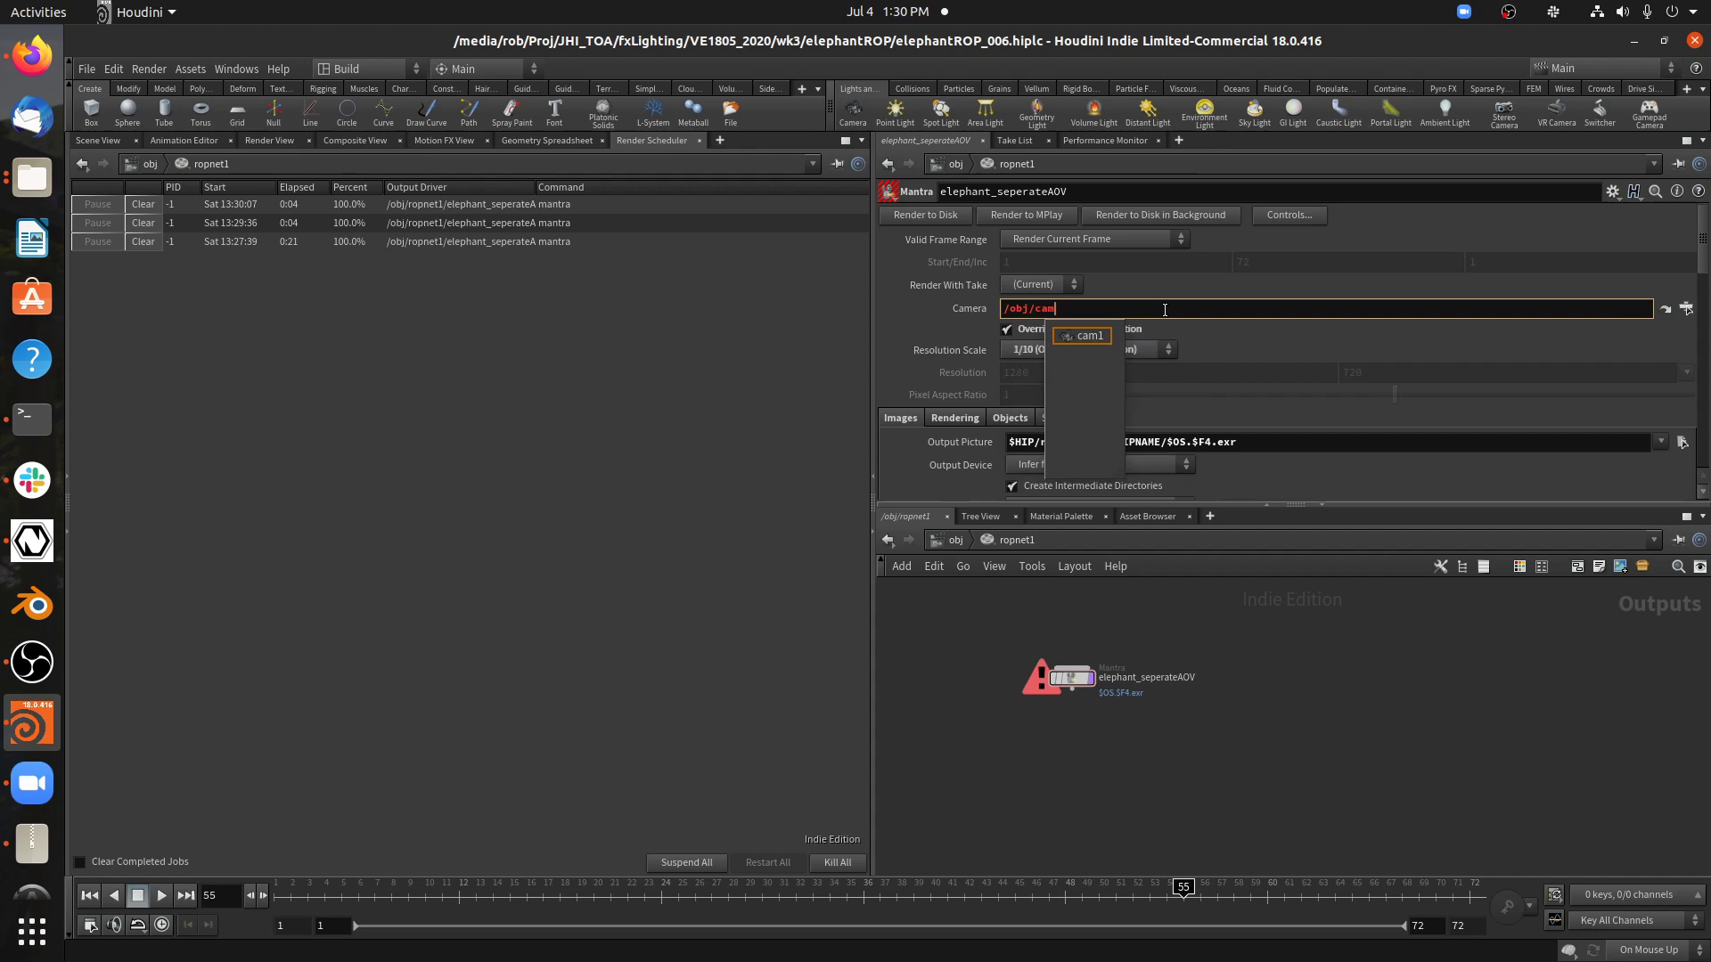
key(Down)
key(Return)
key(BackSpace)
key(Return)
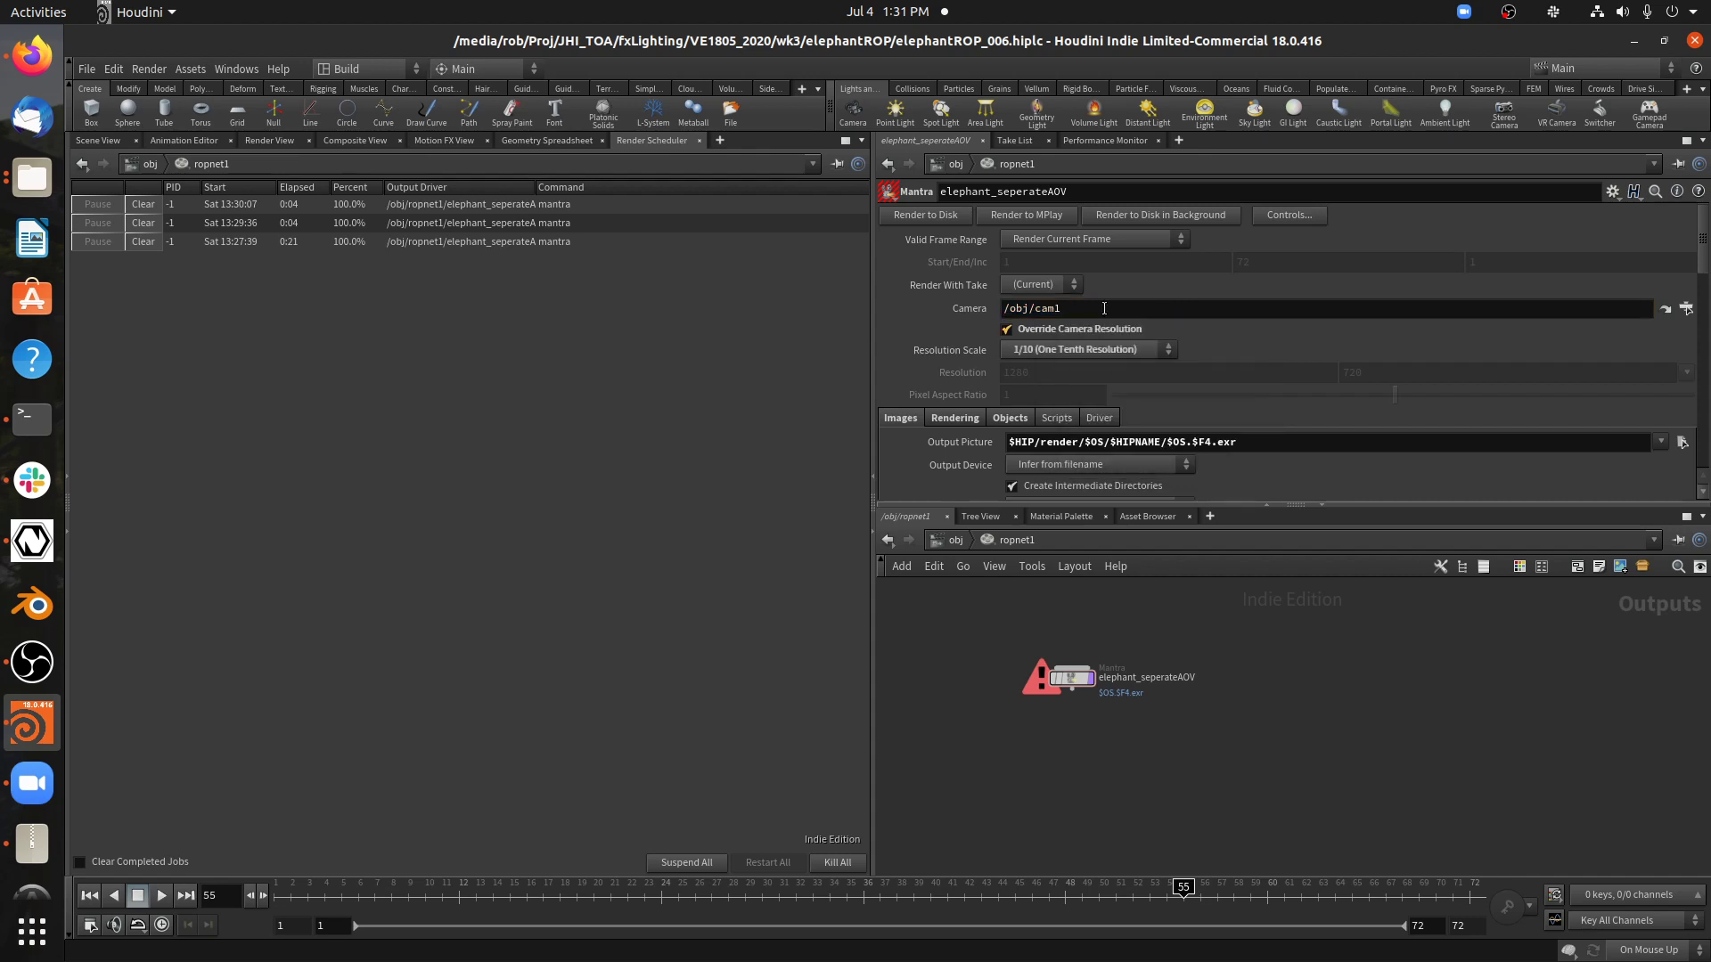
click(1685, 308)
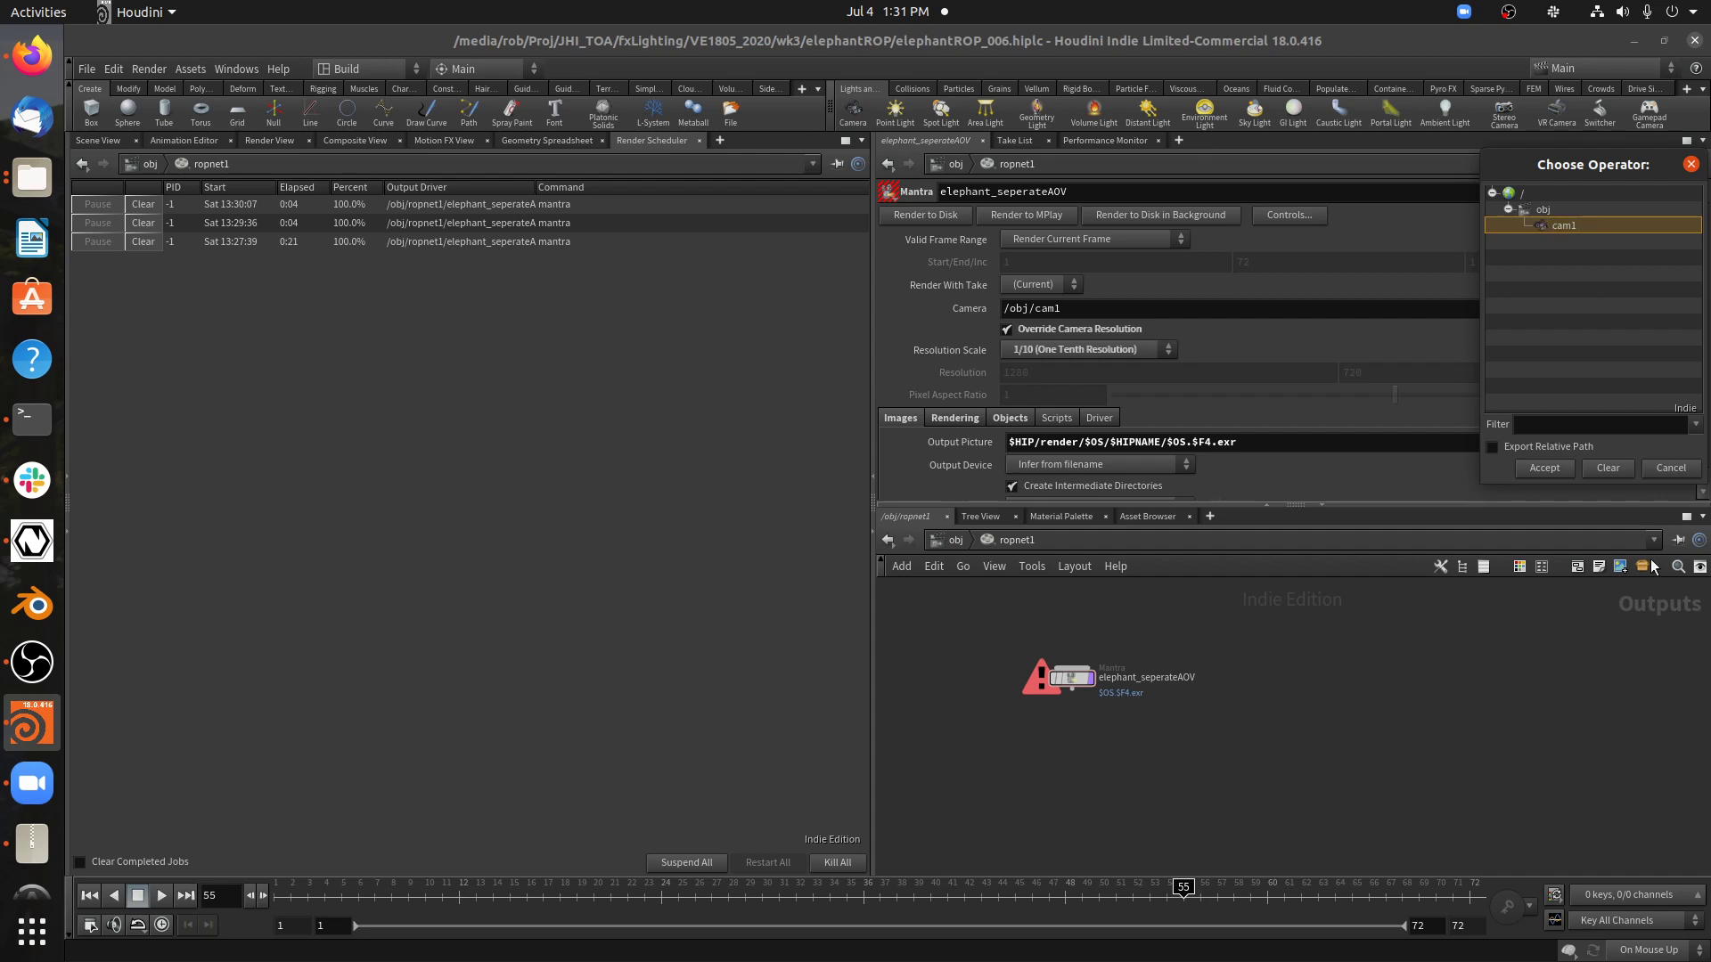
click(1552, 470)
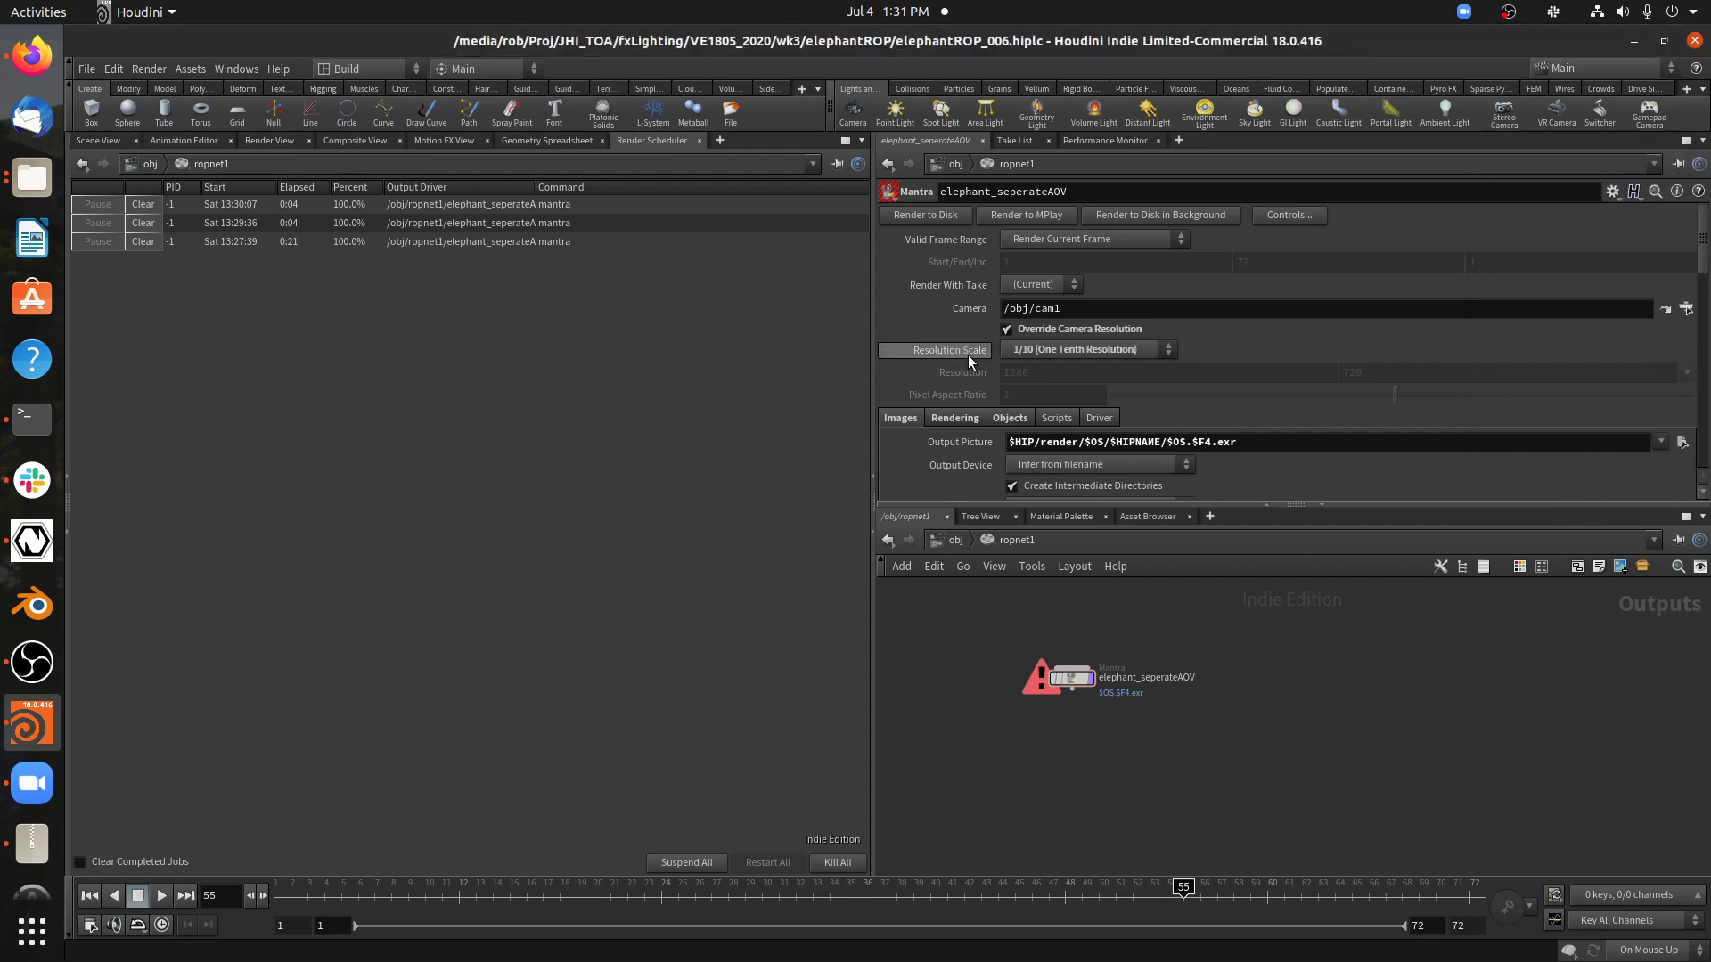
Render elephant_seperateAOV to disk with /obj/cam1, finishing at 100% in 0:21.
click(917, 214)
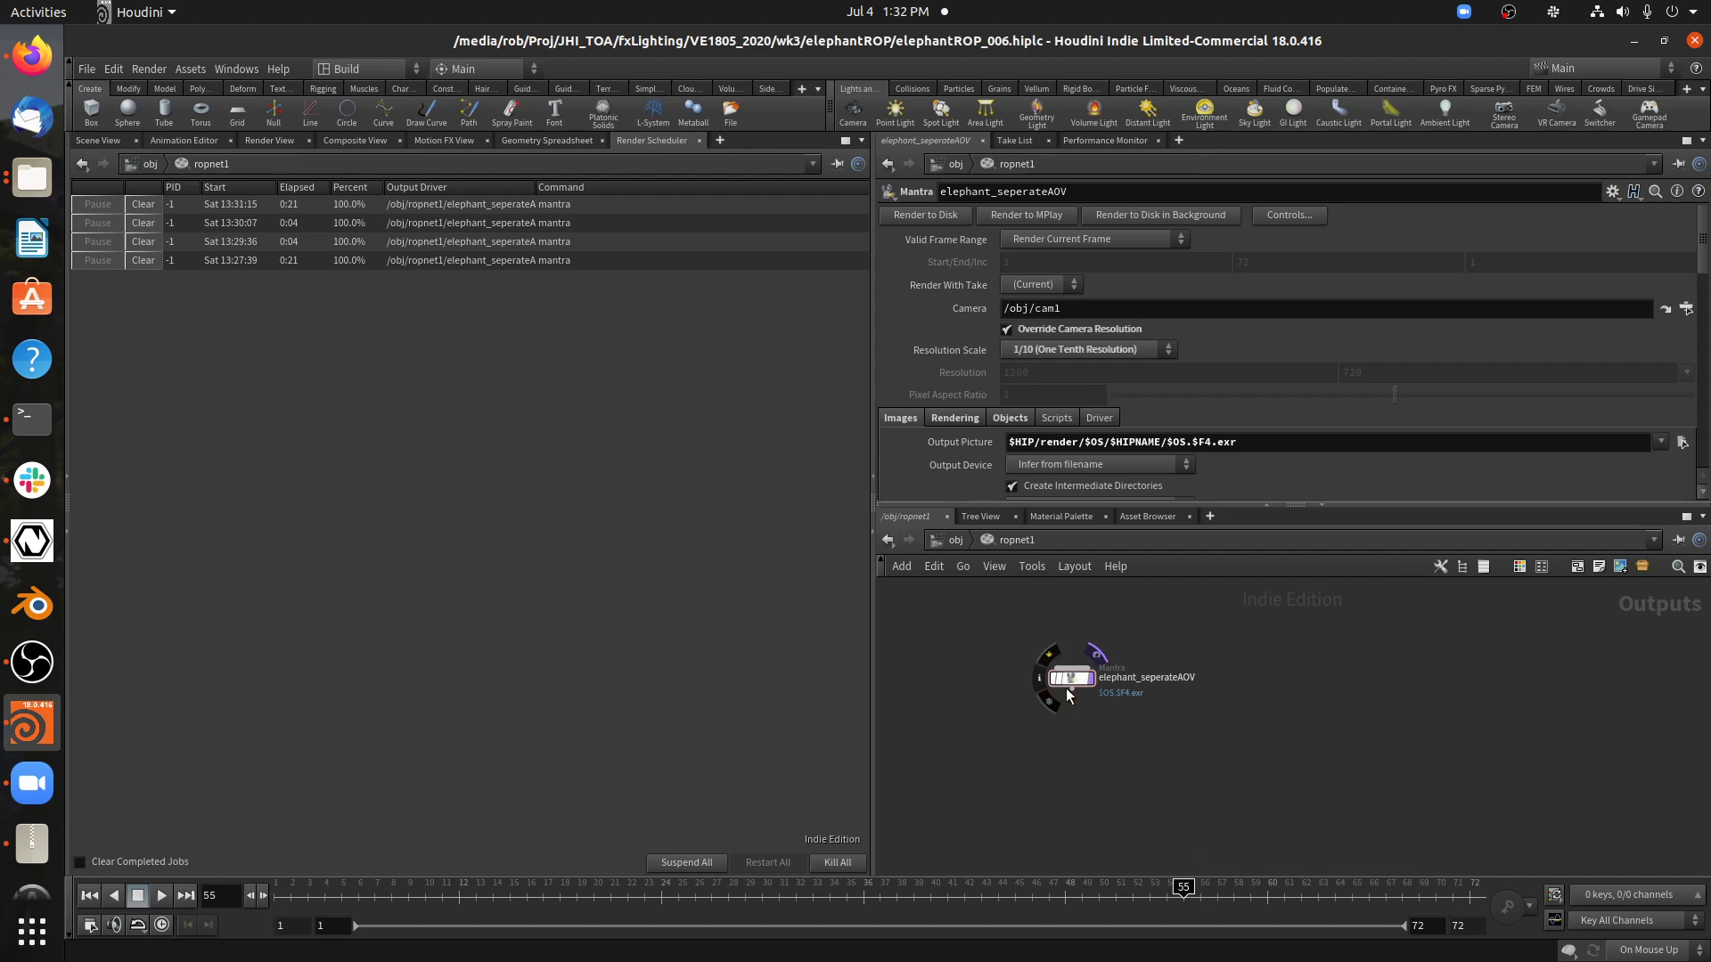
mouse_move(1078, 686)
click(1044, 676)
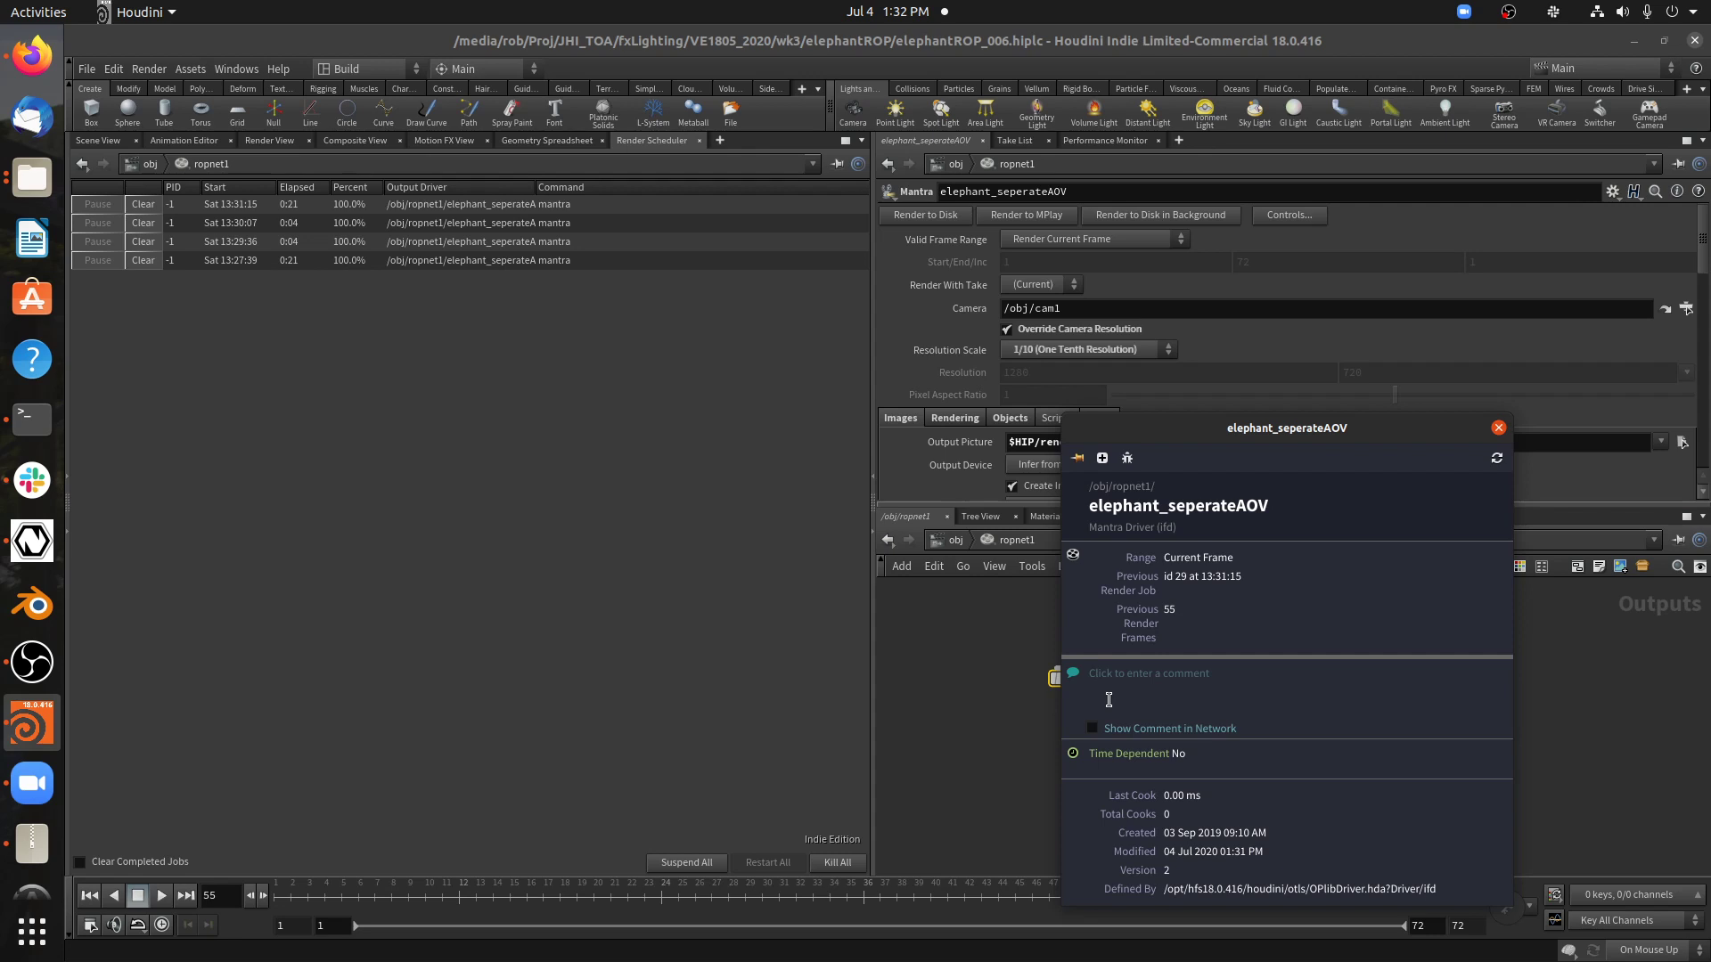
click(1499, 429)
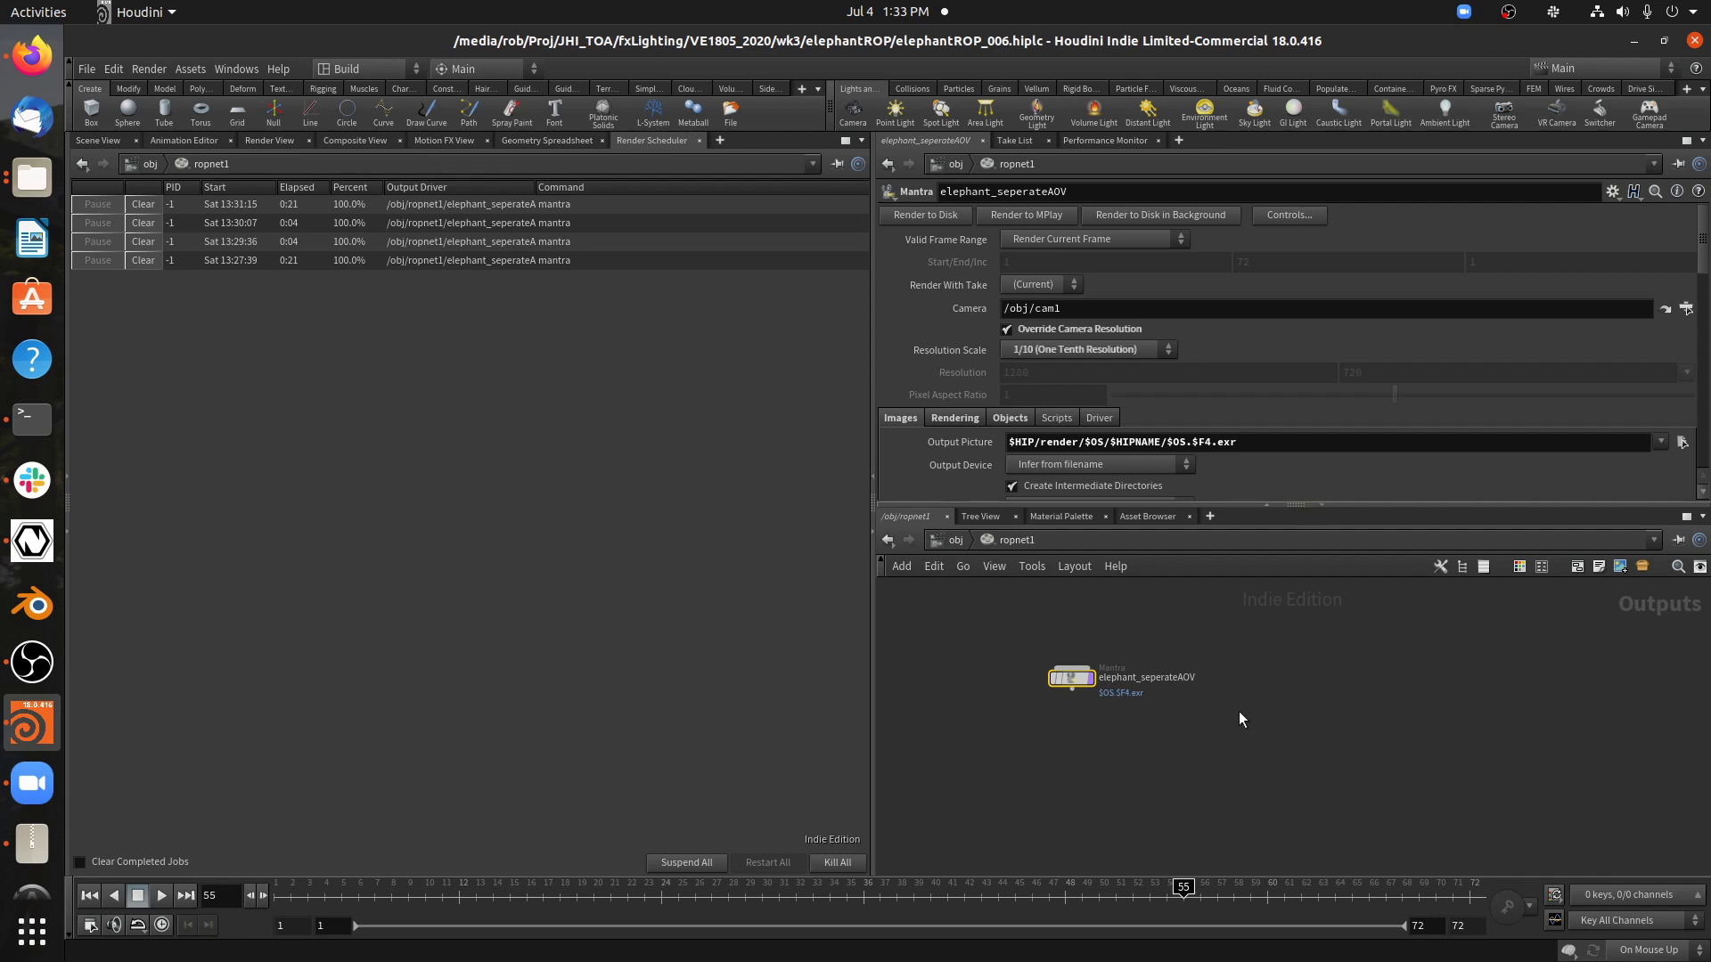
Go up to /obj and look inside the groommerge1 network.
key(u)
middle_drag(1183, 744, 1154, 667)
middle_drag(1235, 767, 1197, 703)
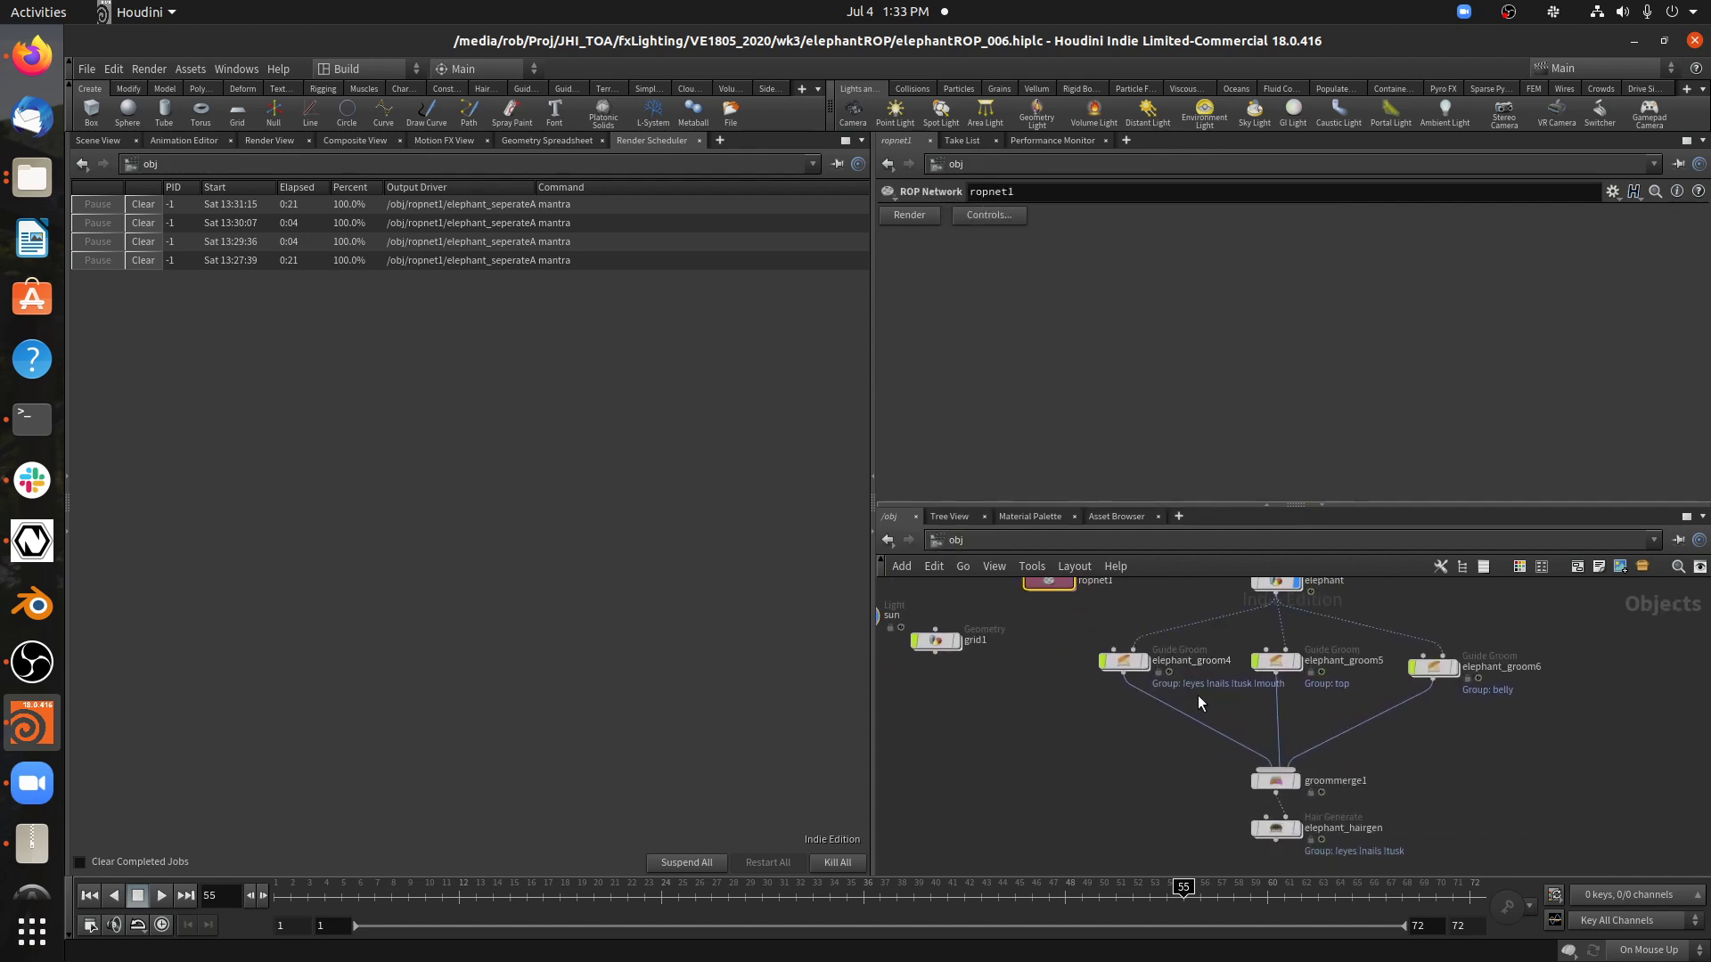
double_click(1275, 782)
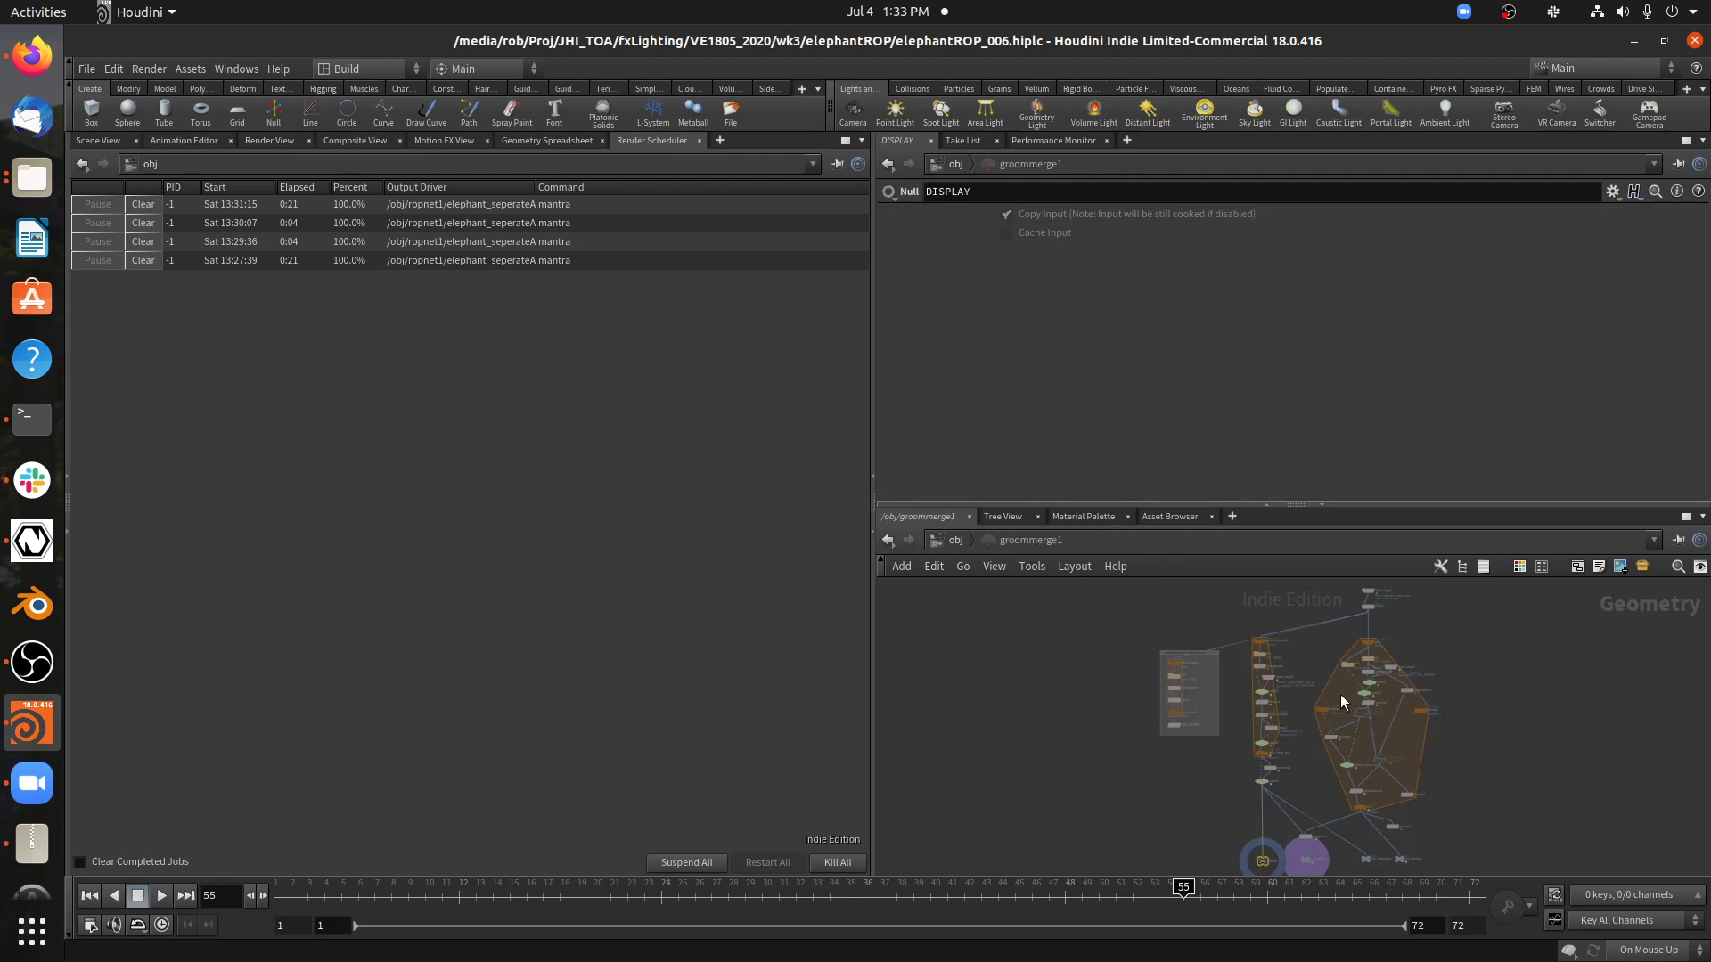
click(970, 539)
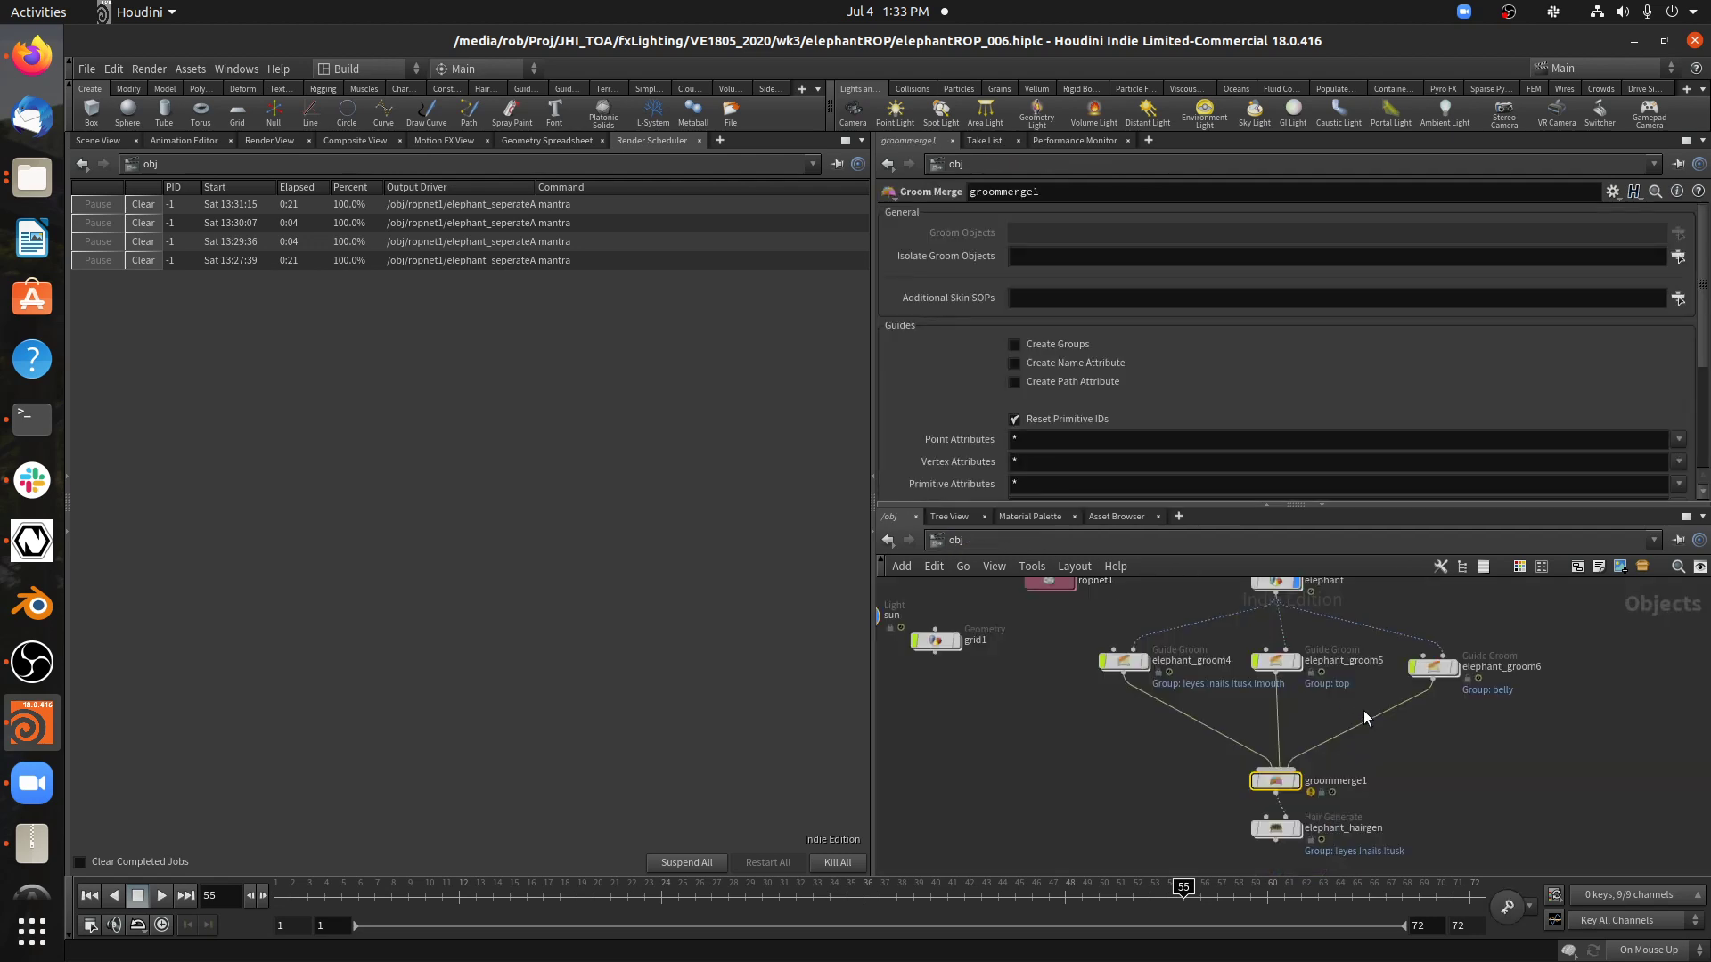
Disconnect guideadvect1's GUIDES input inside elephant_groom5, then return to /obj.
double_click(1286, 666)
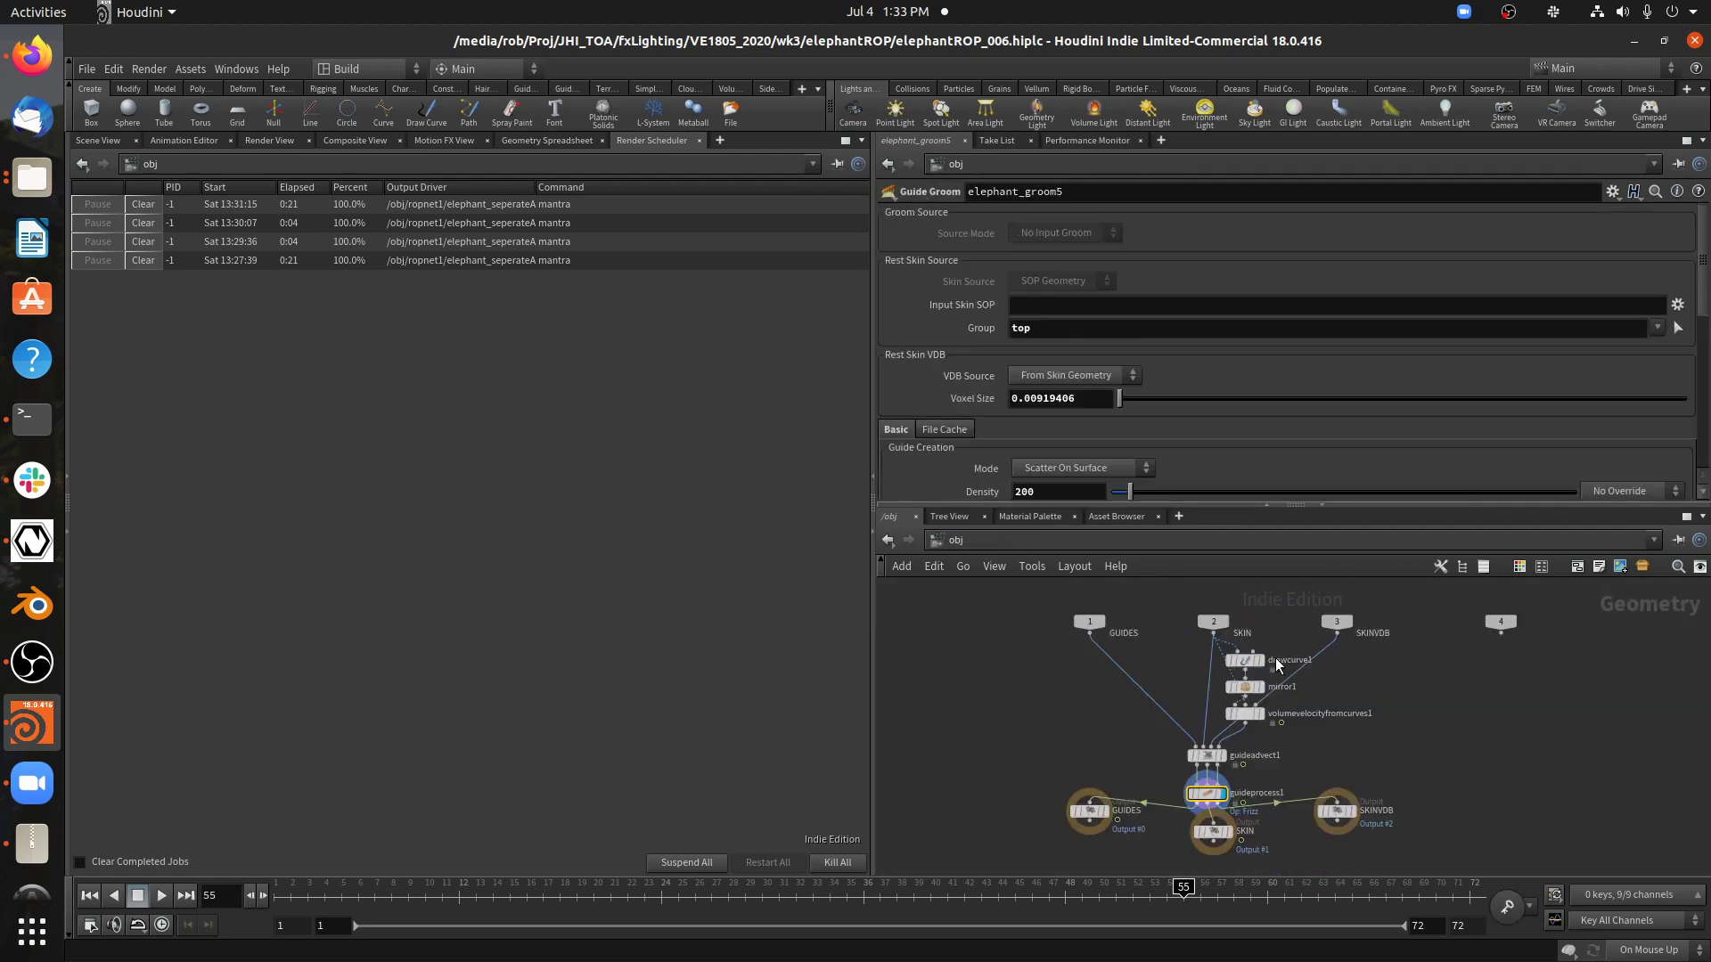
click(1194, 746)
click(1130, 758)
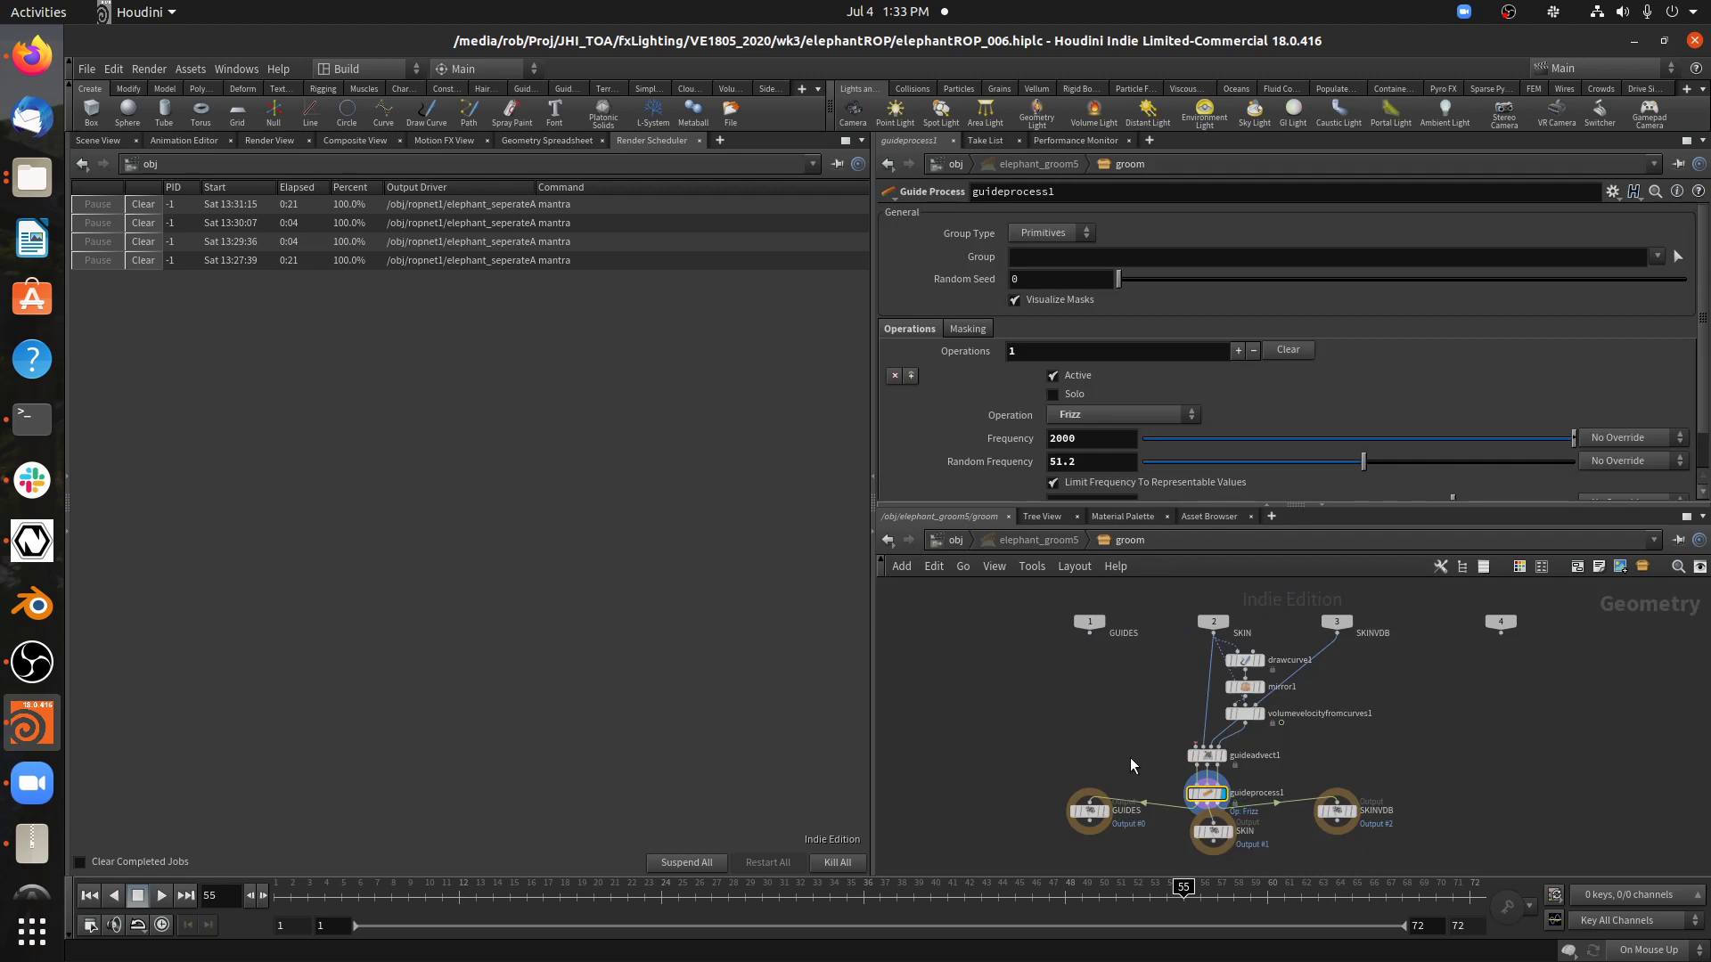
click(1048, 539)
click(955, 542)
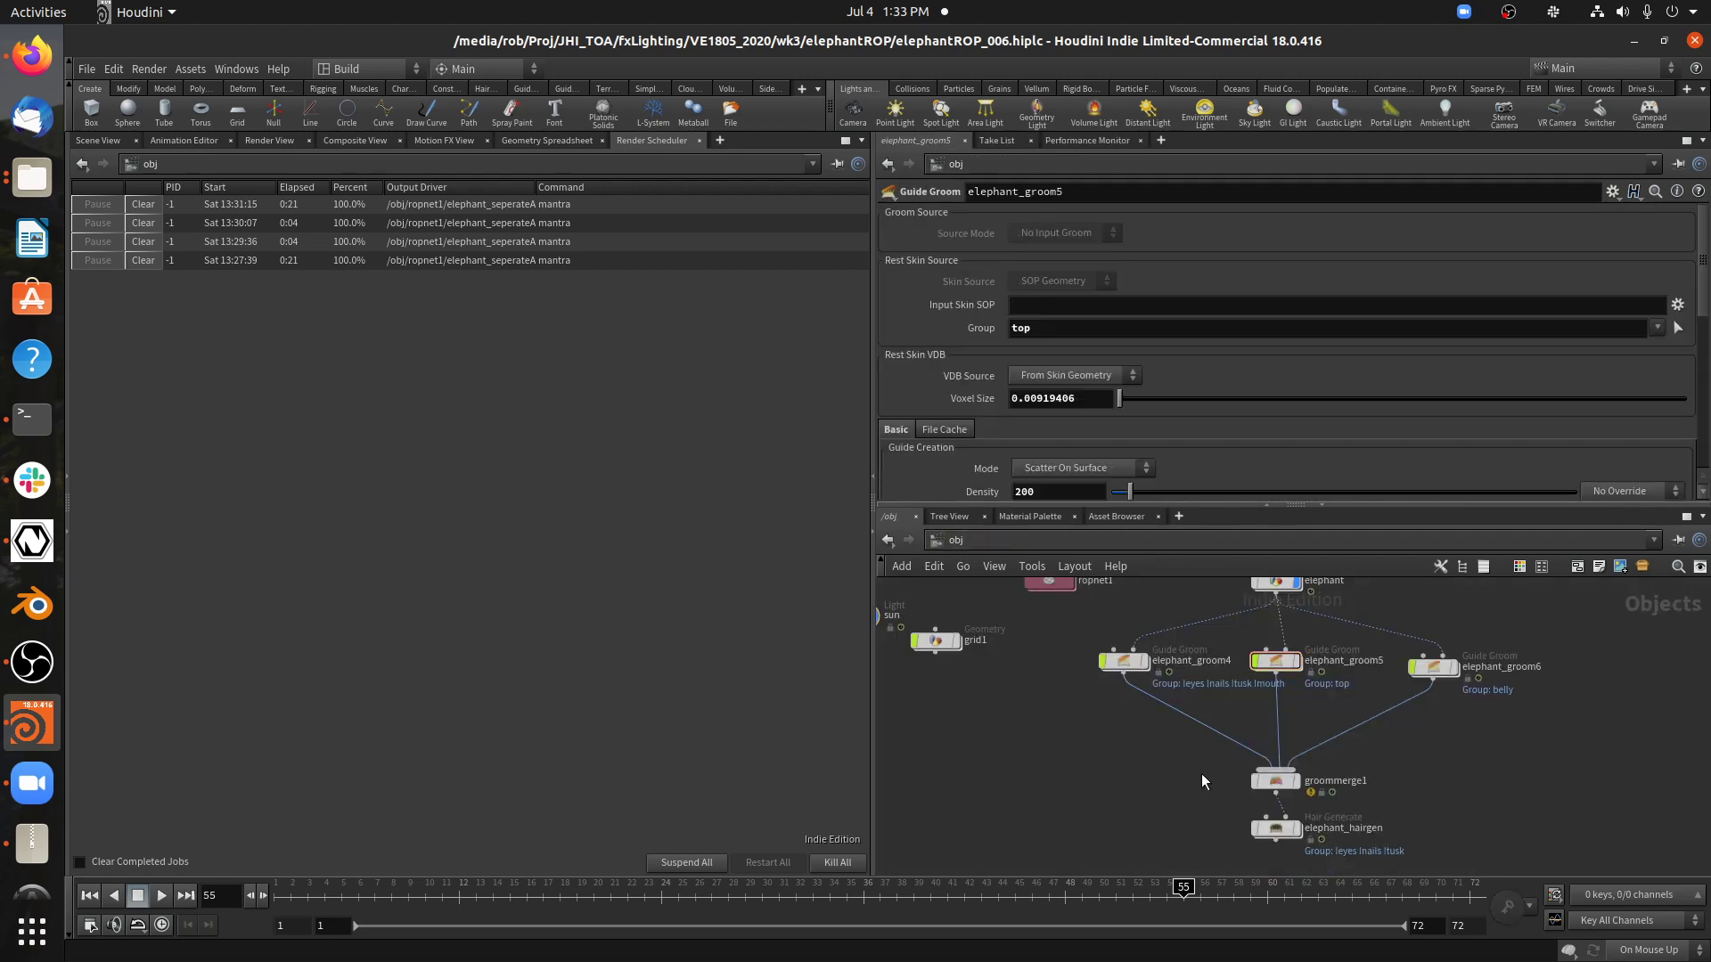
Display elephant_hairgen in the Scene View and read its attribreorient1 error in node info.
click(88, 142)
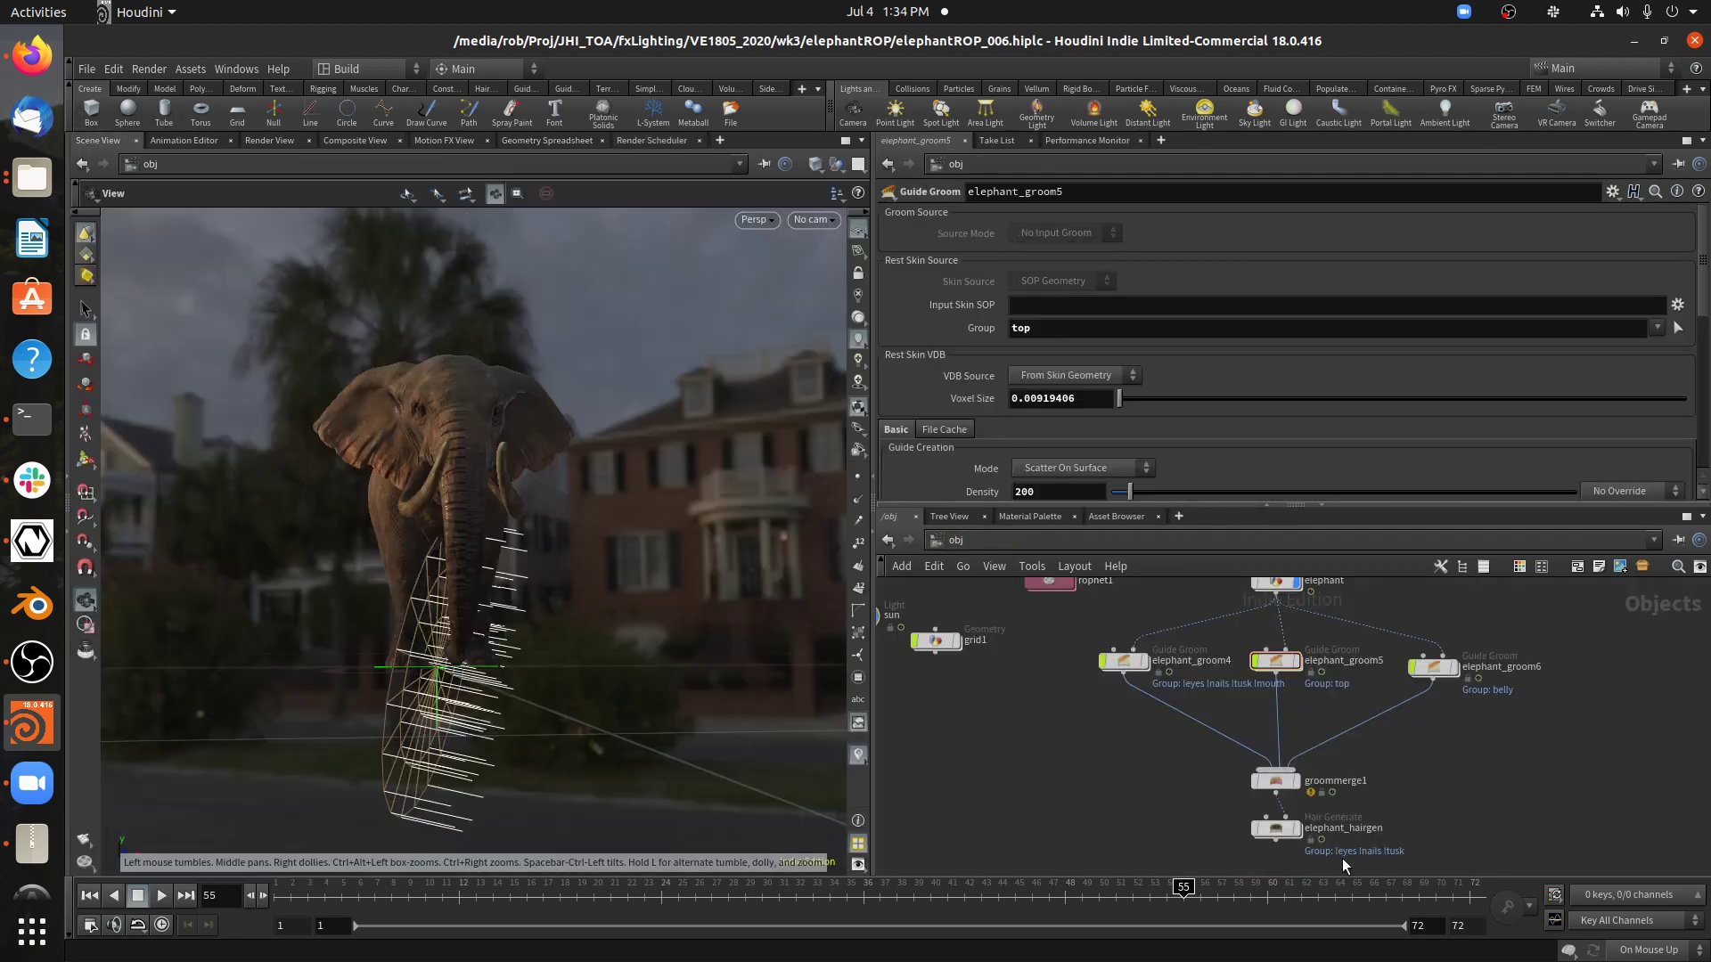
click(1296, 829)
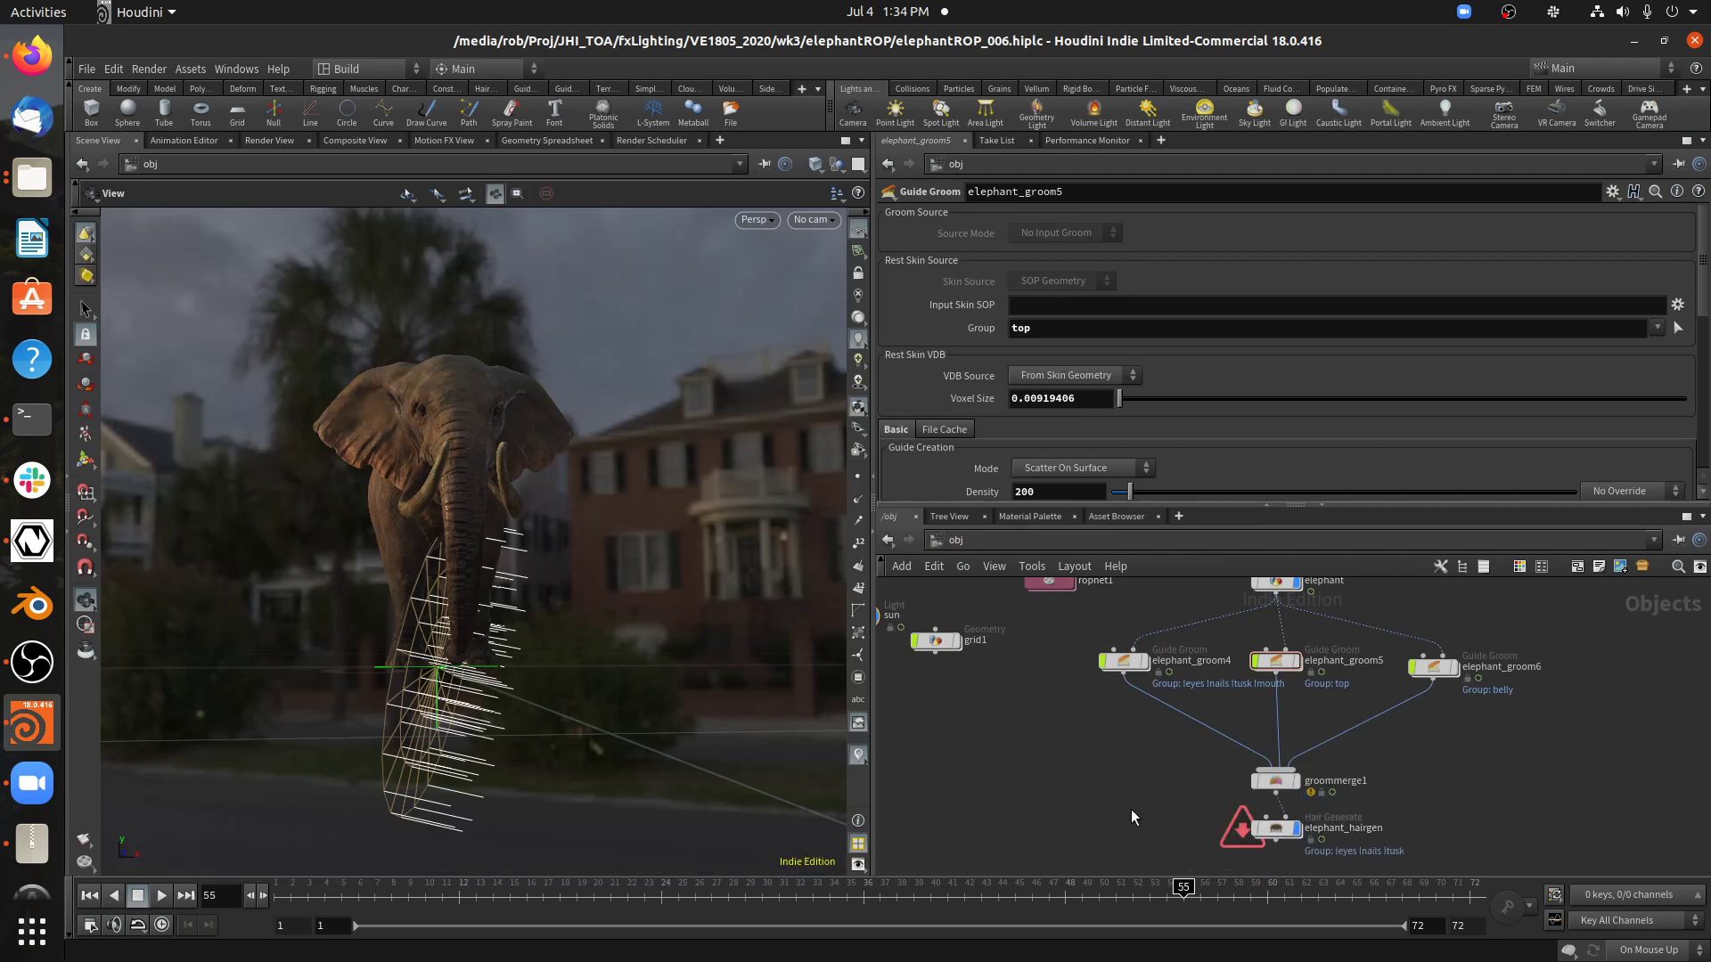
middle_drag(1296, 828, 1170, 755)
scroll(1170, 756, up, 4)
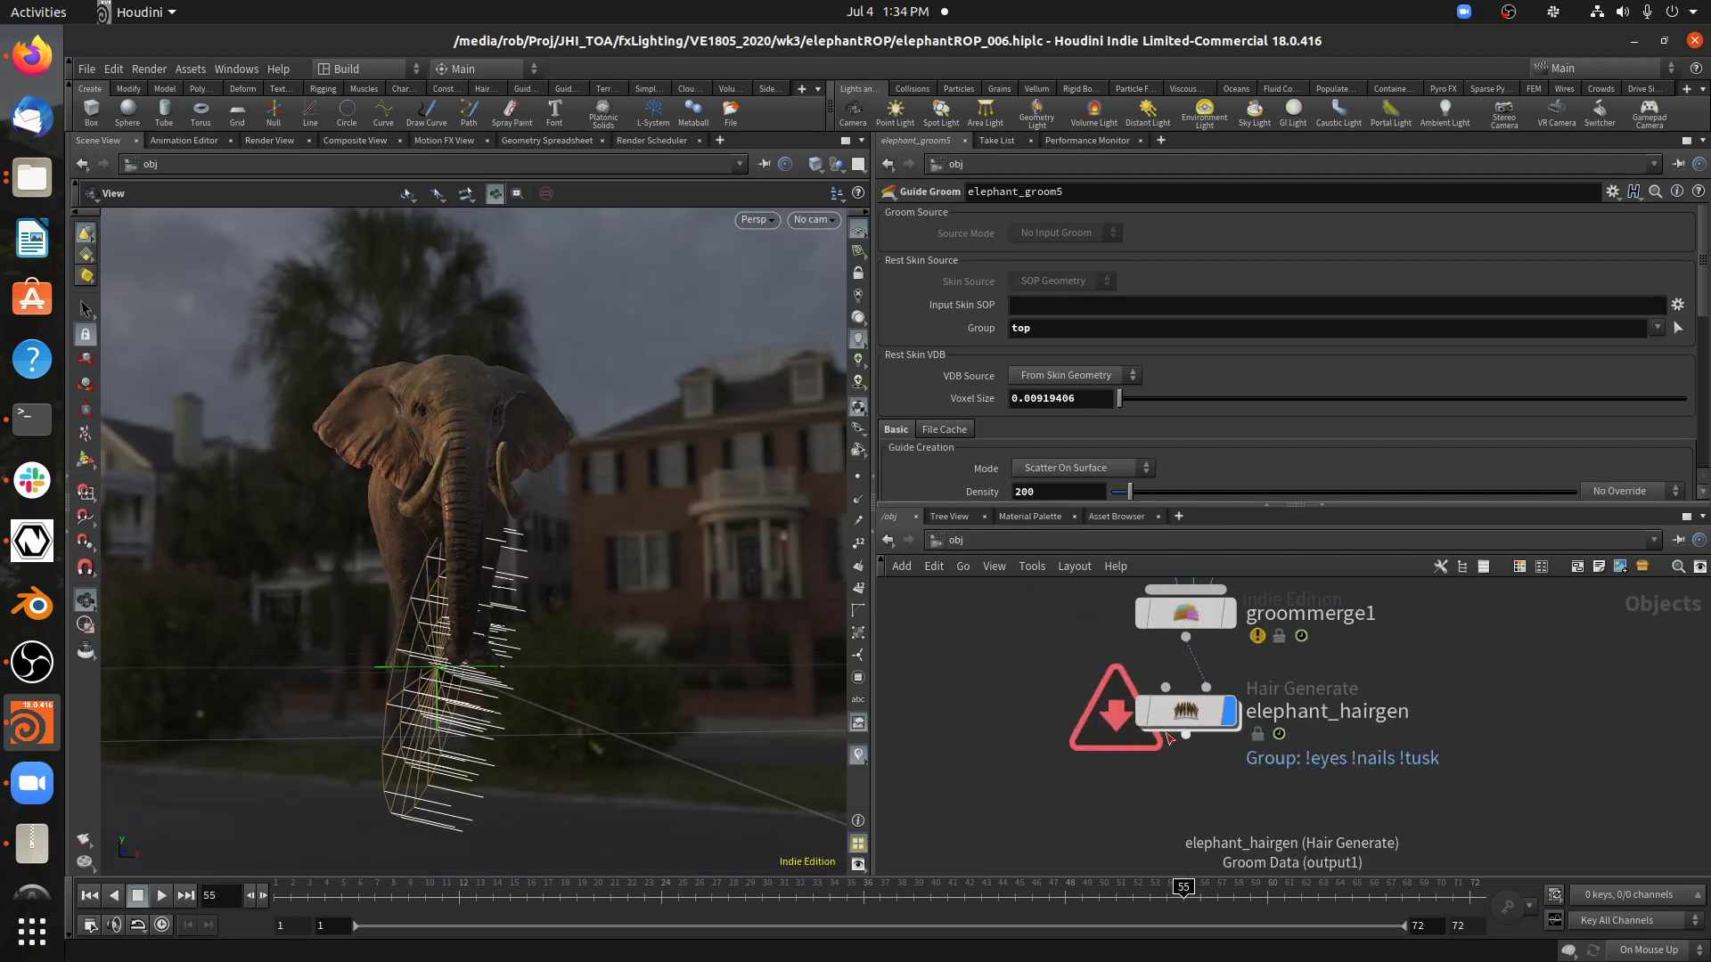
click(1110, 711)
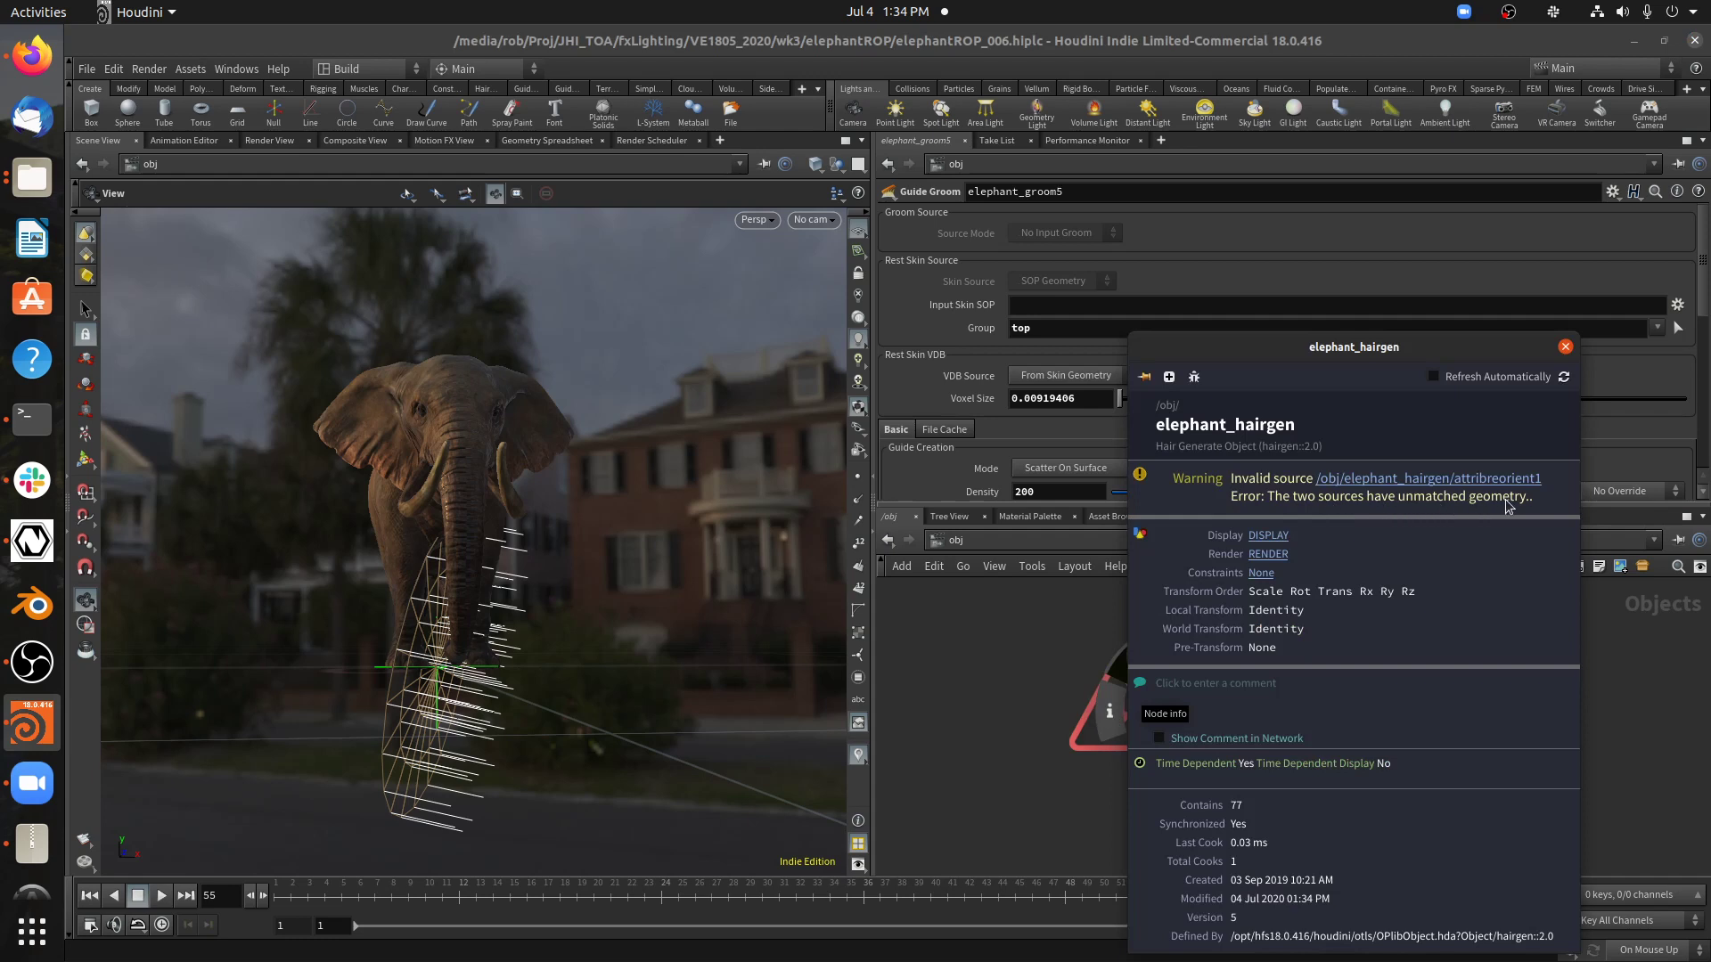
click(1565, 348)
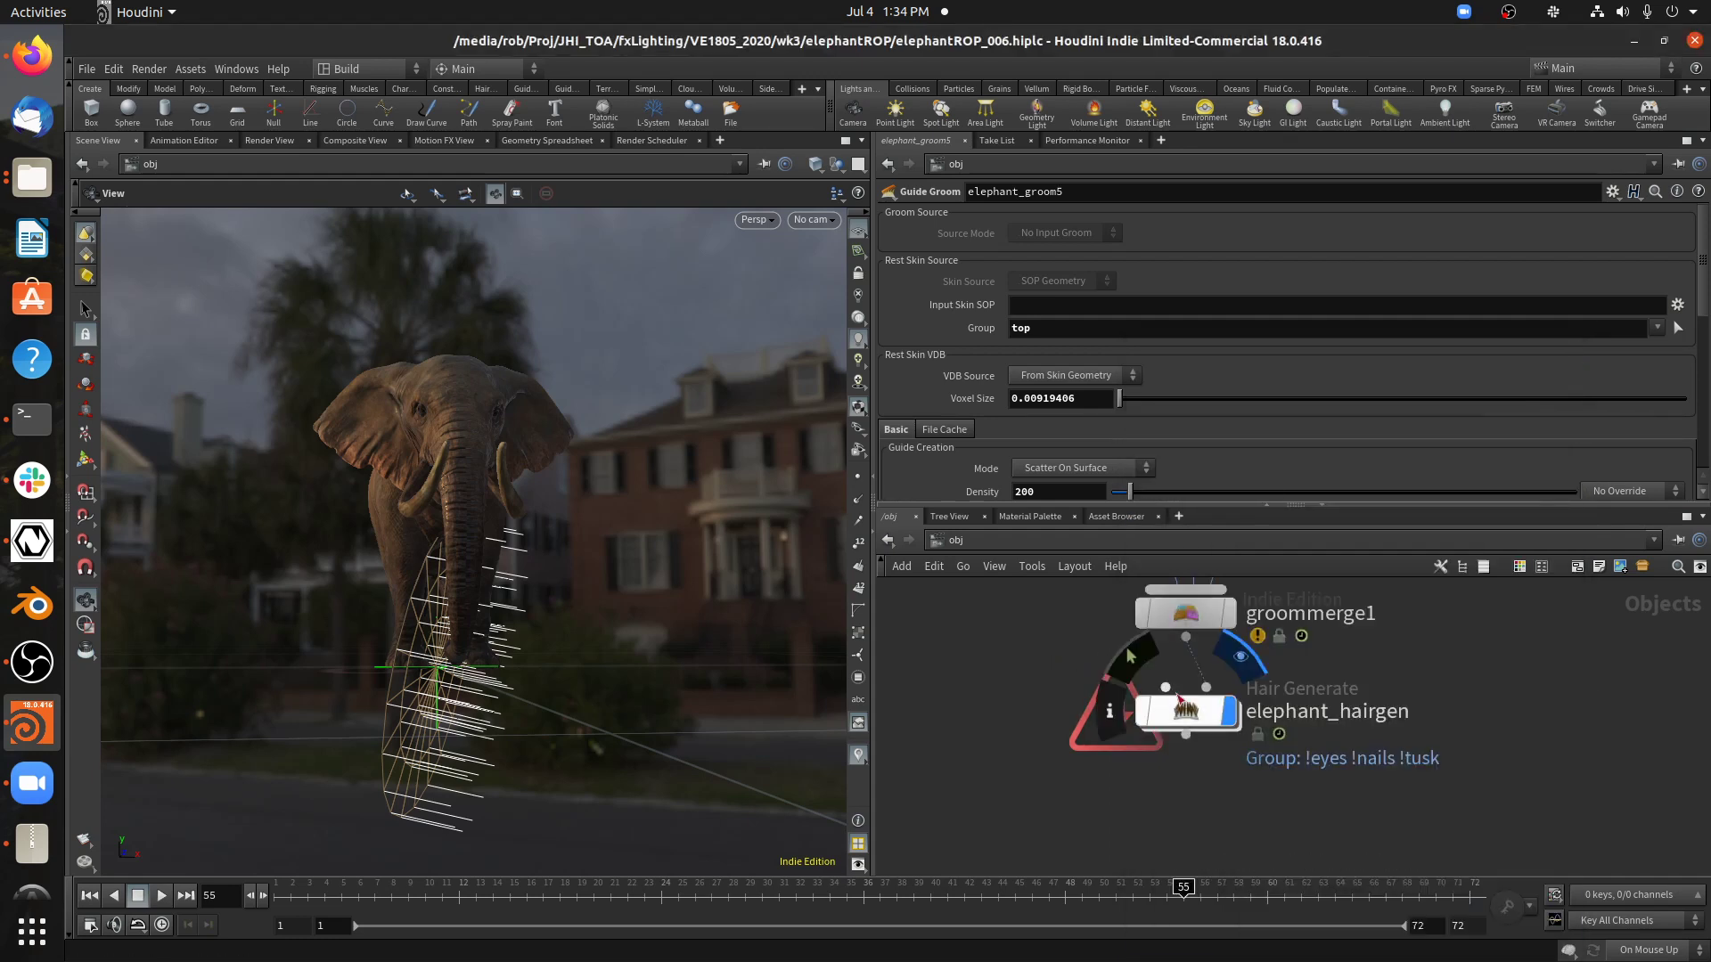
Inside elephant_hairgen, show guideprocess1's node info reporting the invalid /obj/groommerge1/end source error.
double_click(1199, 708)
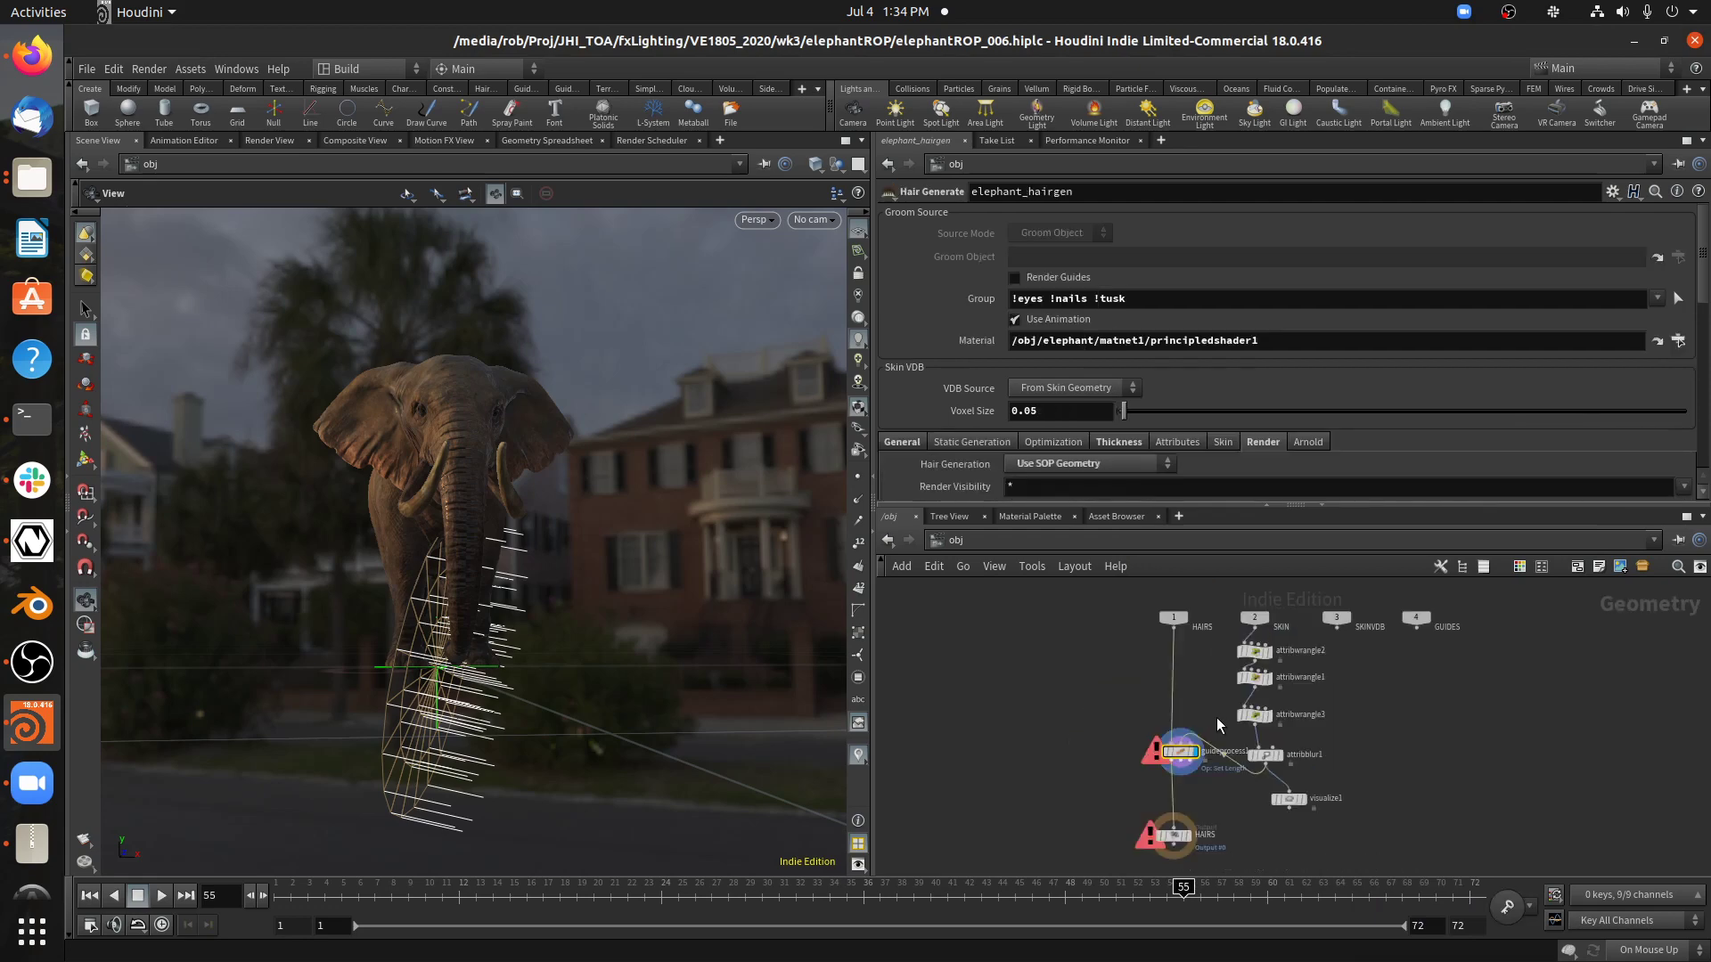
click(1155, 758)
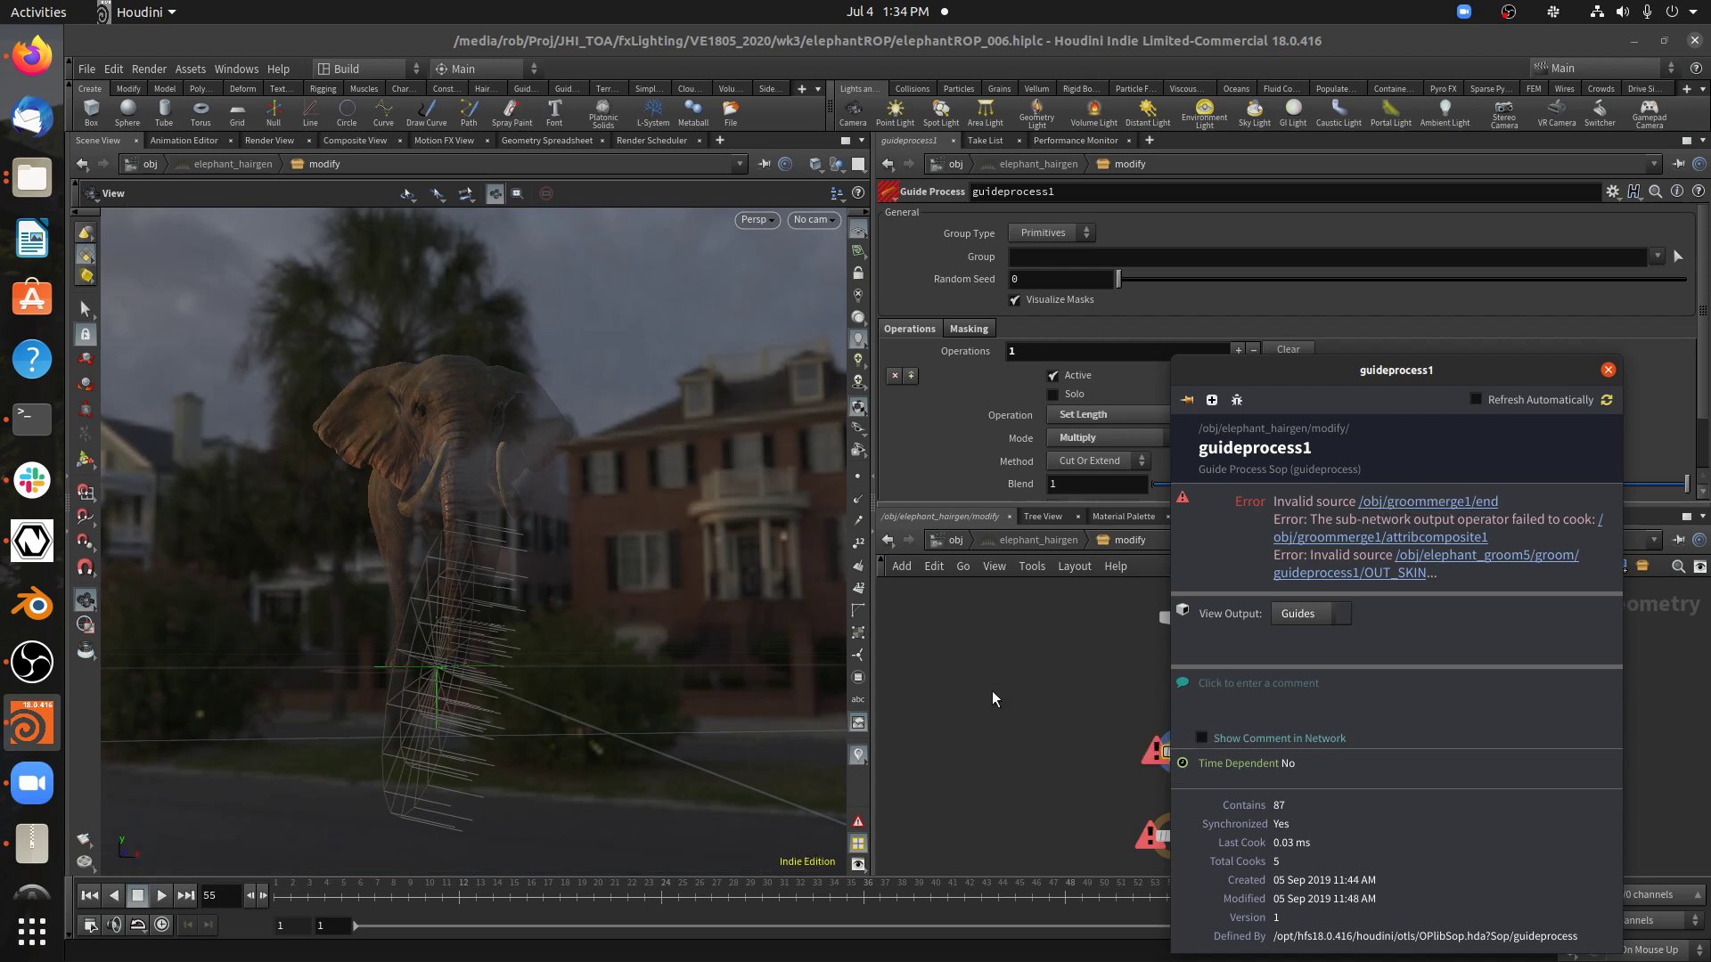
middle_drag(999, 701, 880, 681)
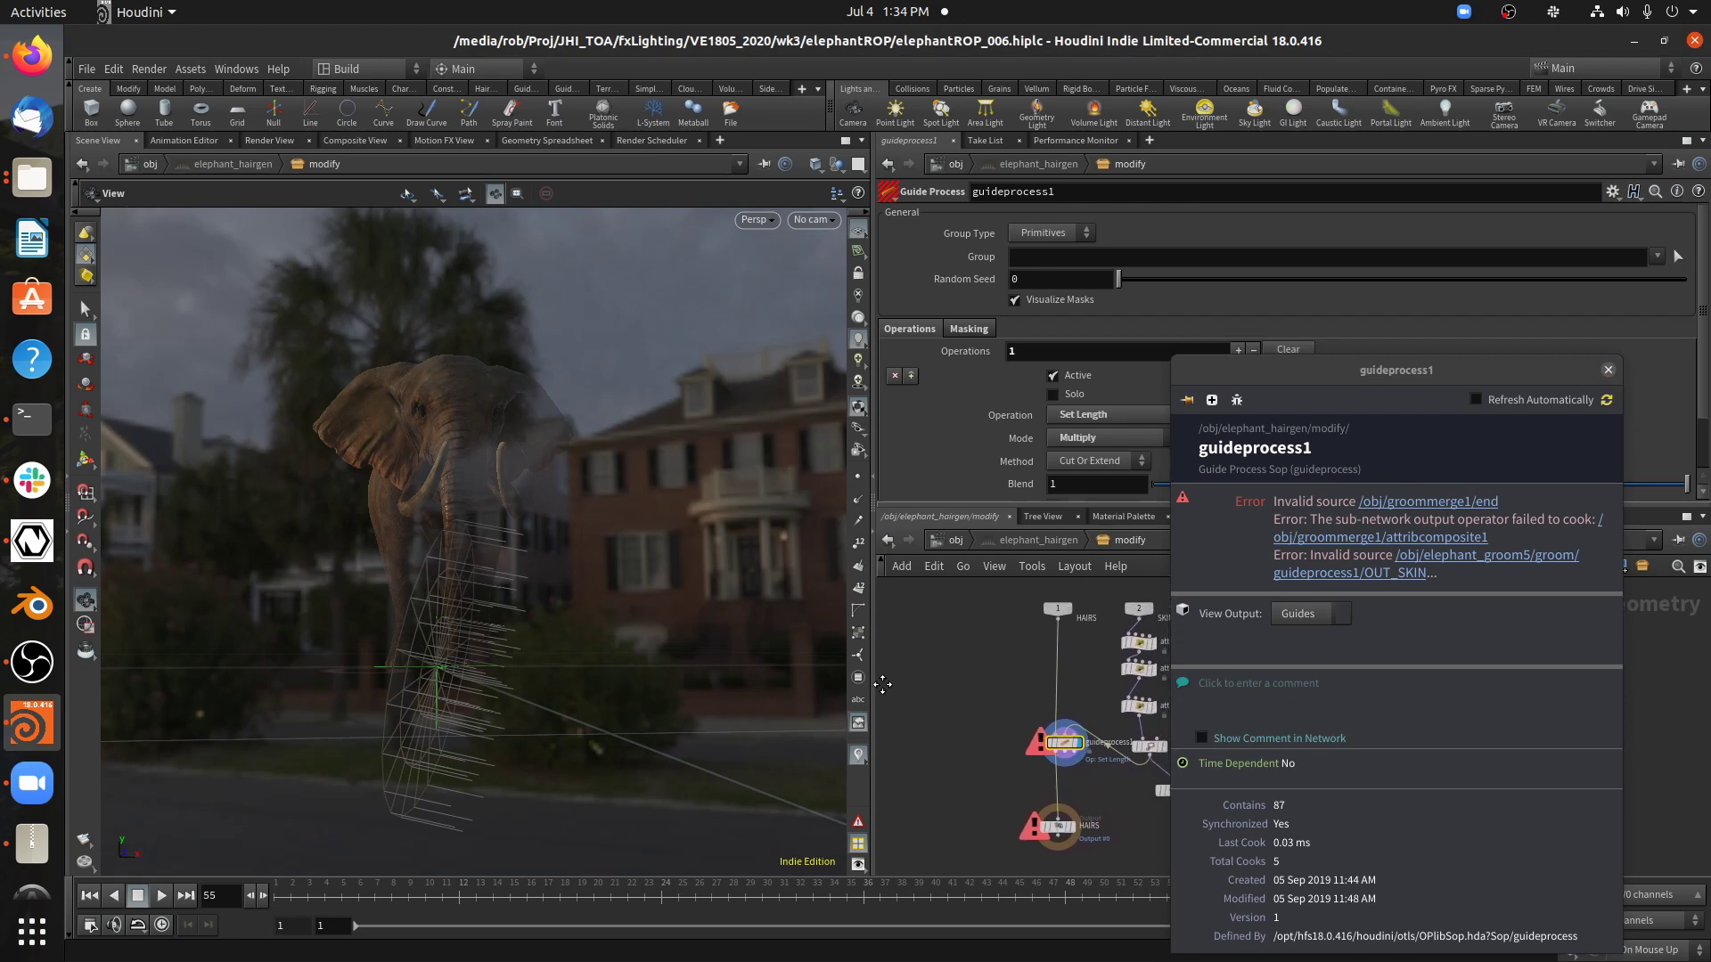
Follow the OUT_SKIN error into the groom network and check IN_GUIDES and guideadvect1's error details.
click(1415, 572)
scroll(1233, 598, up, 5)
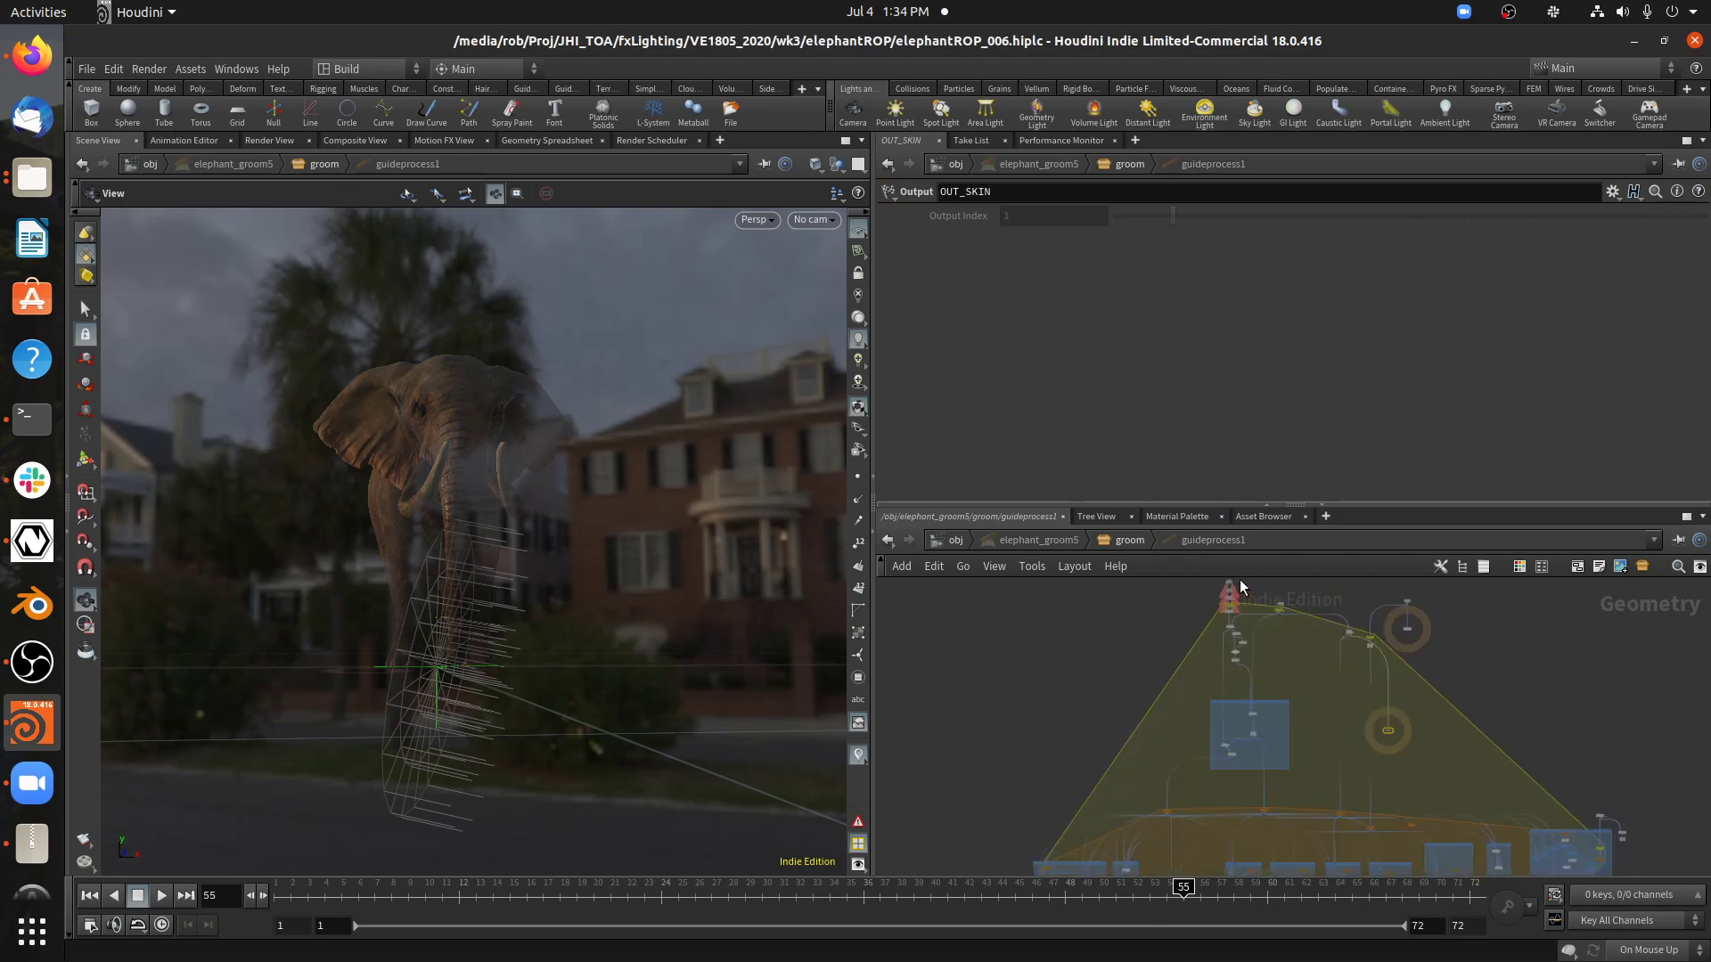
scroll(1221, 606, up, 6)
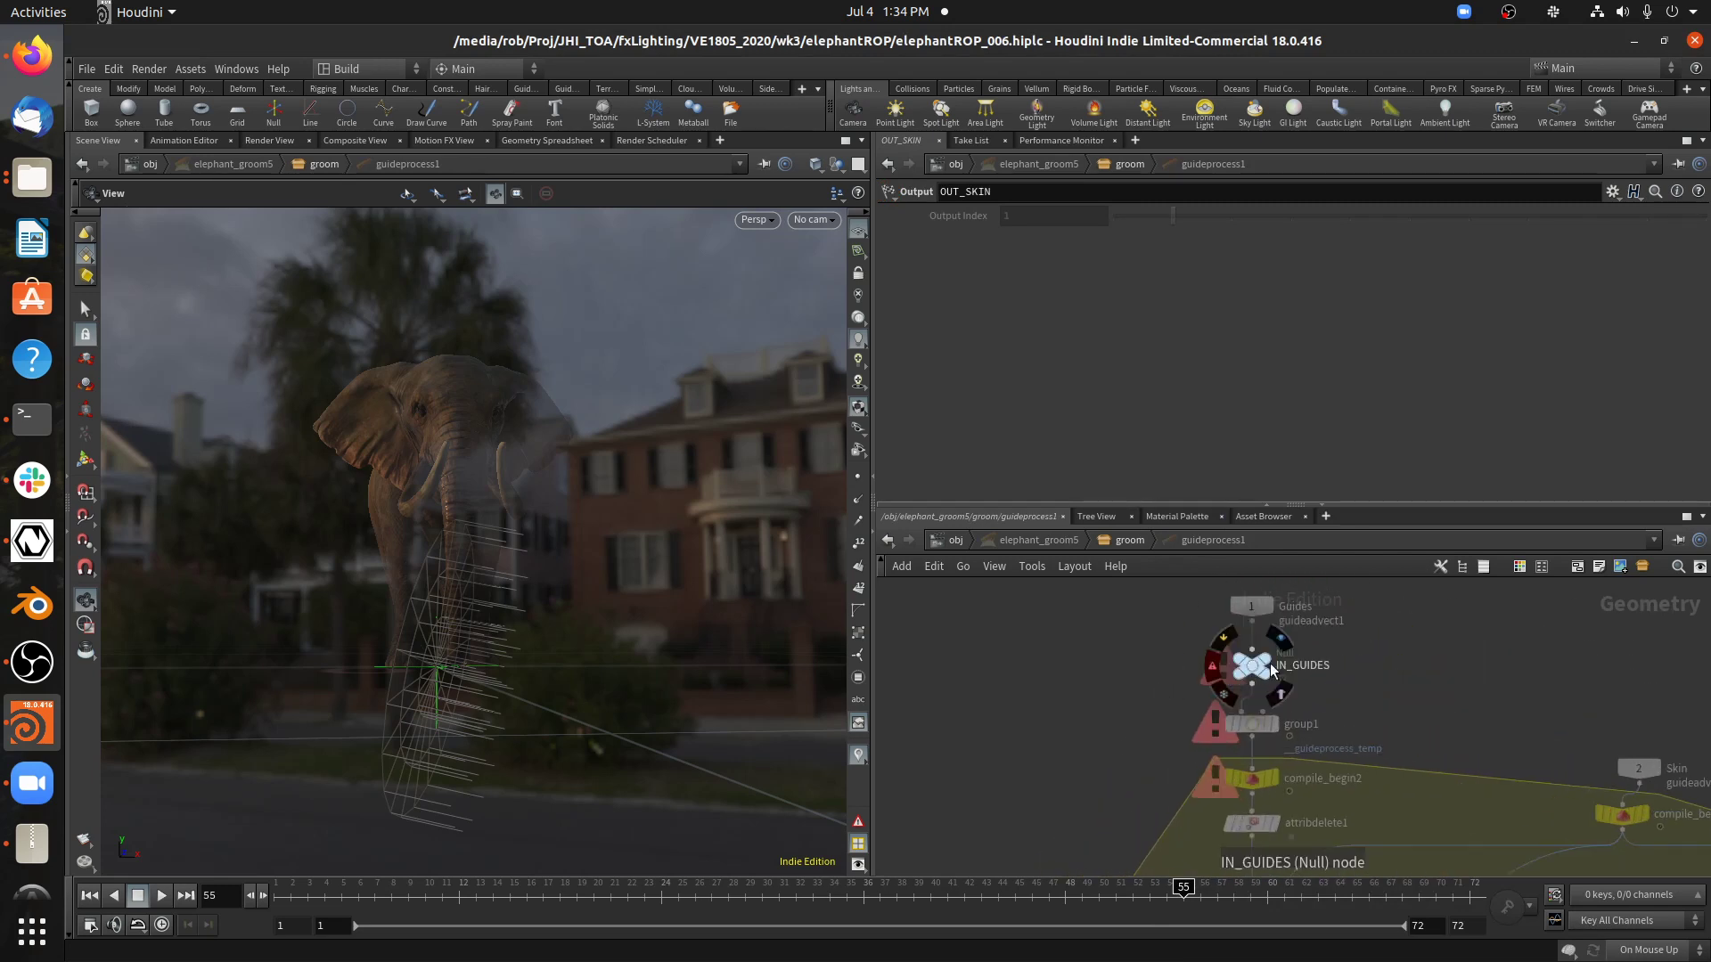
click(1240, 668)
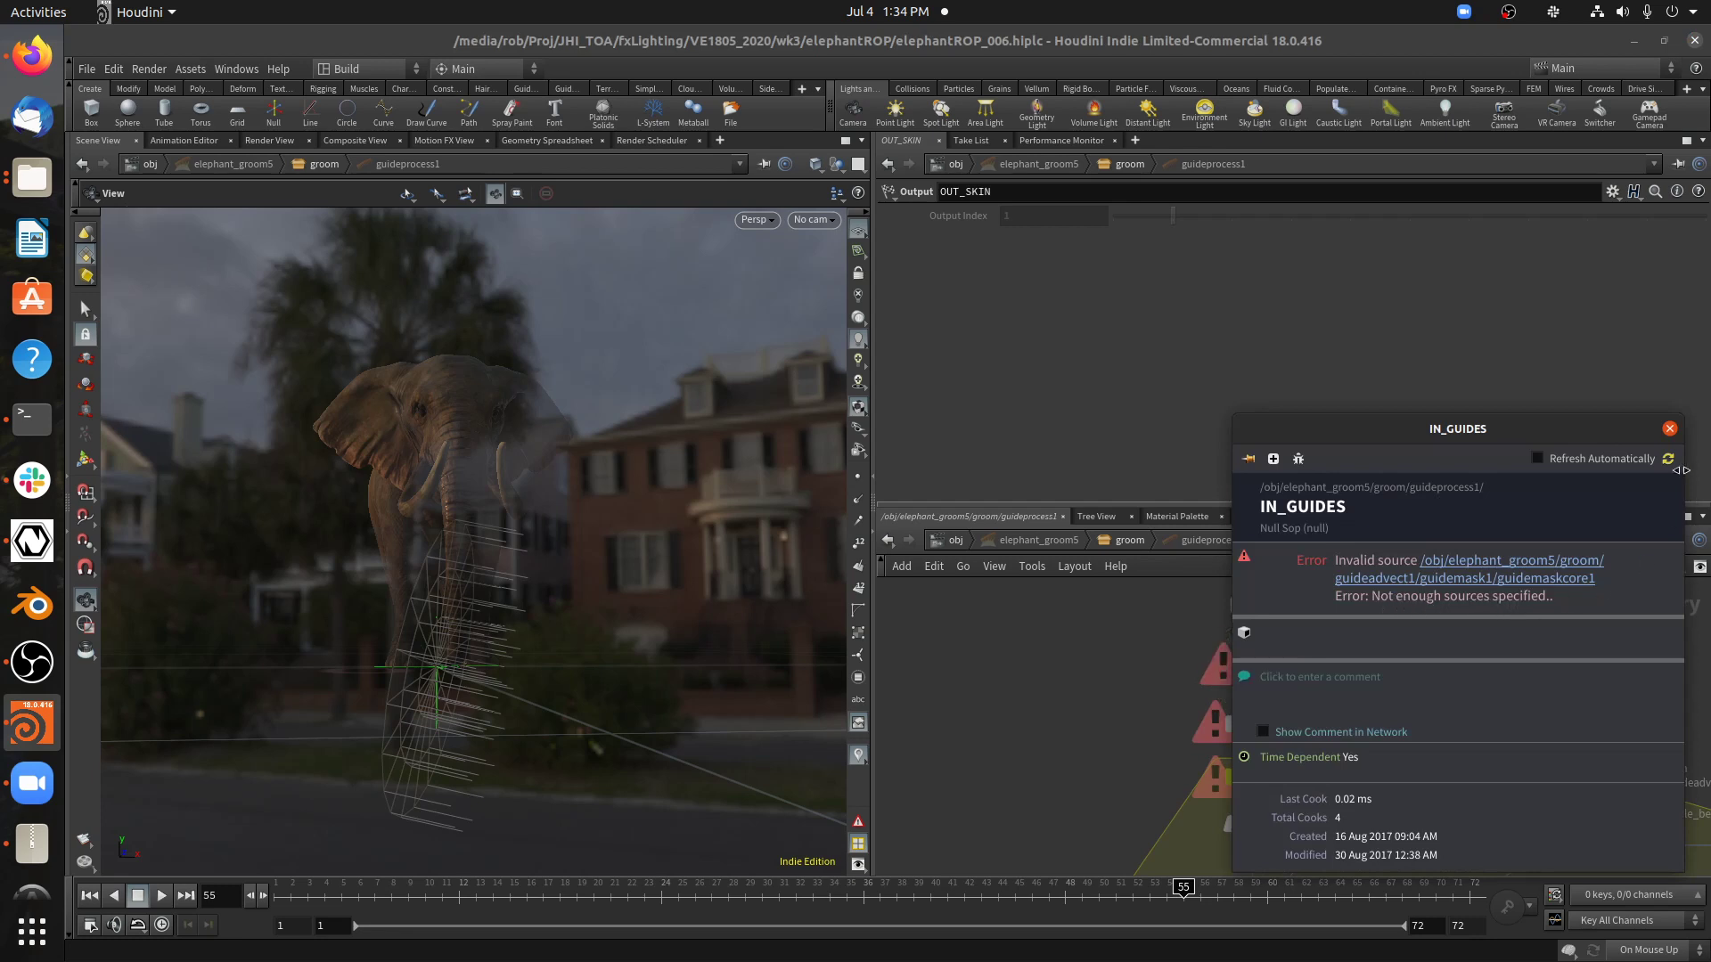
click(1670, 429)
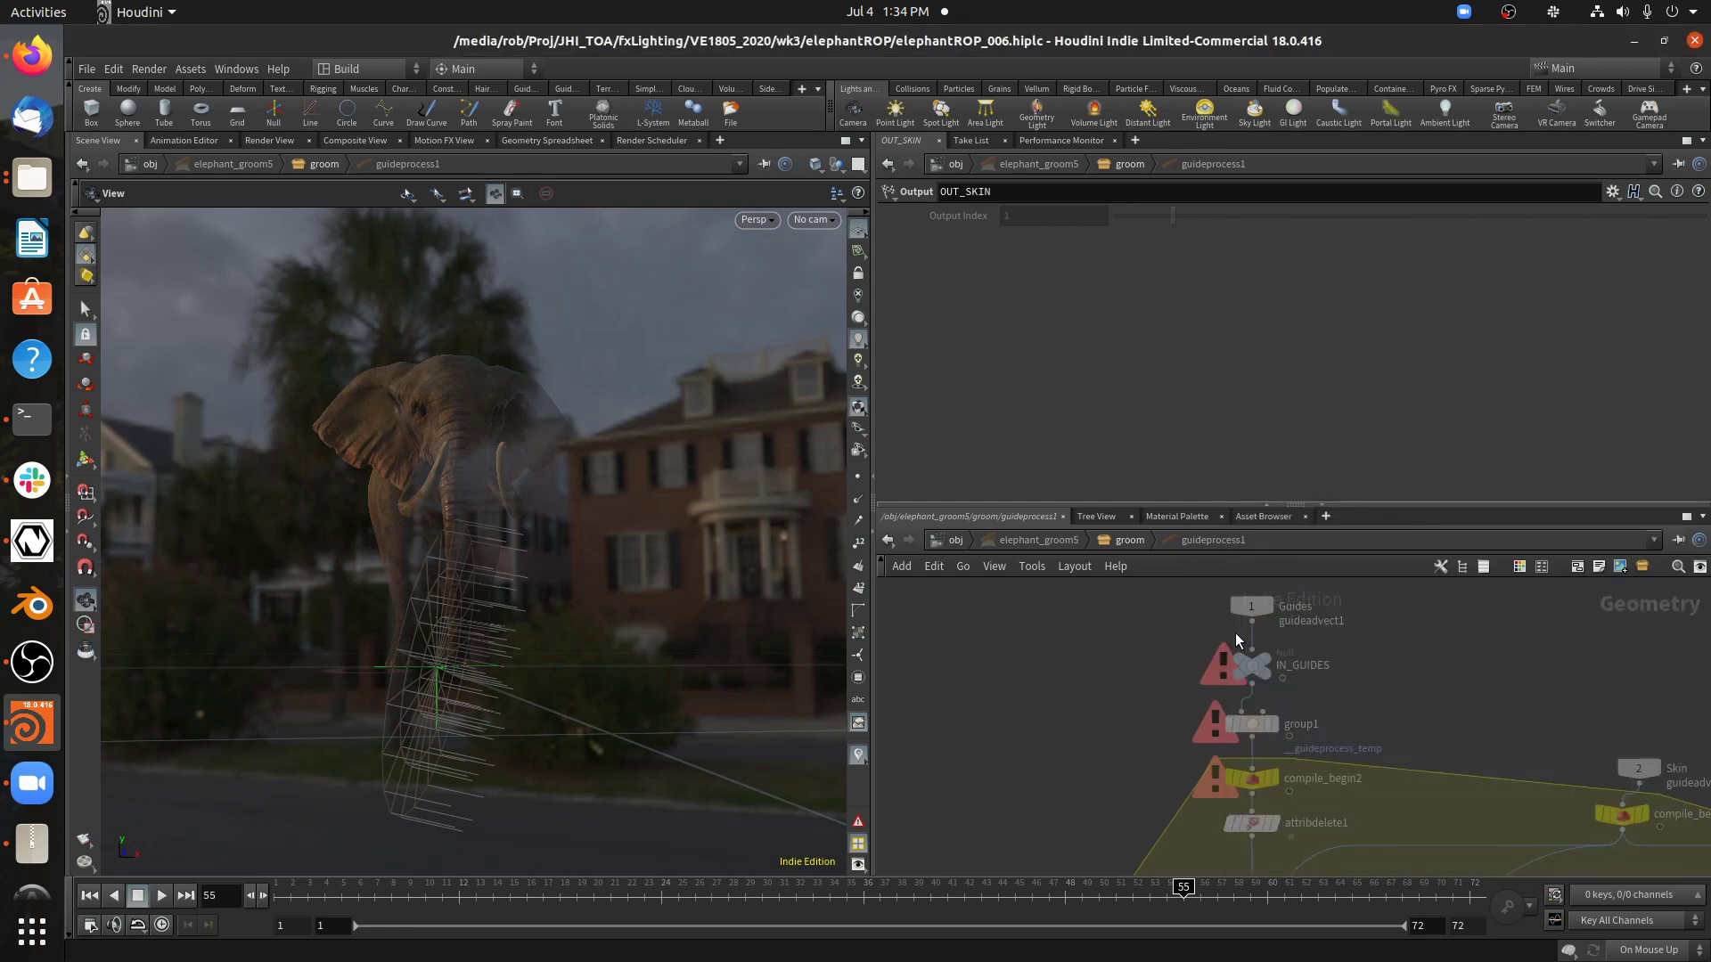
click(1130, 540)
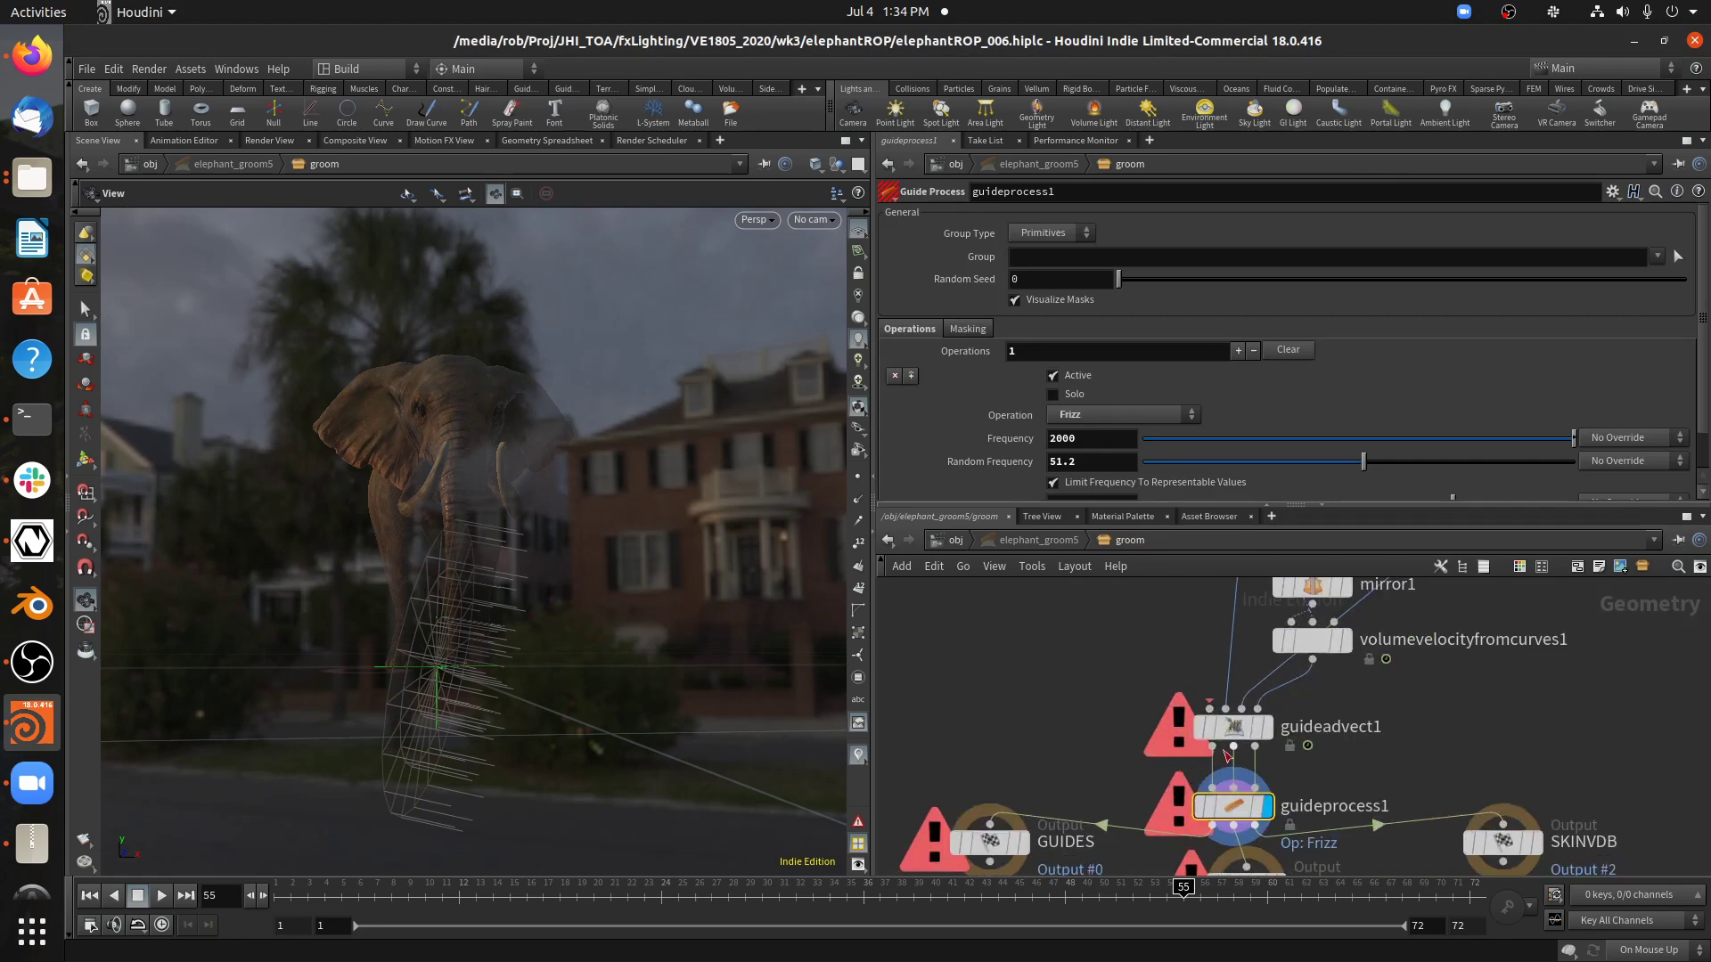
scroll(1182, 781, up, 3)
click(1190, 732)
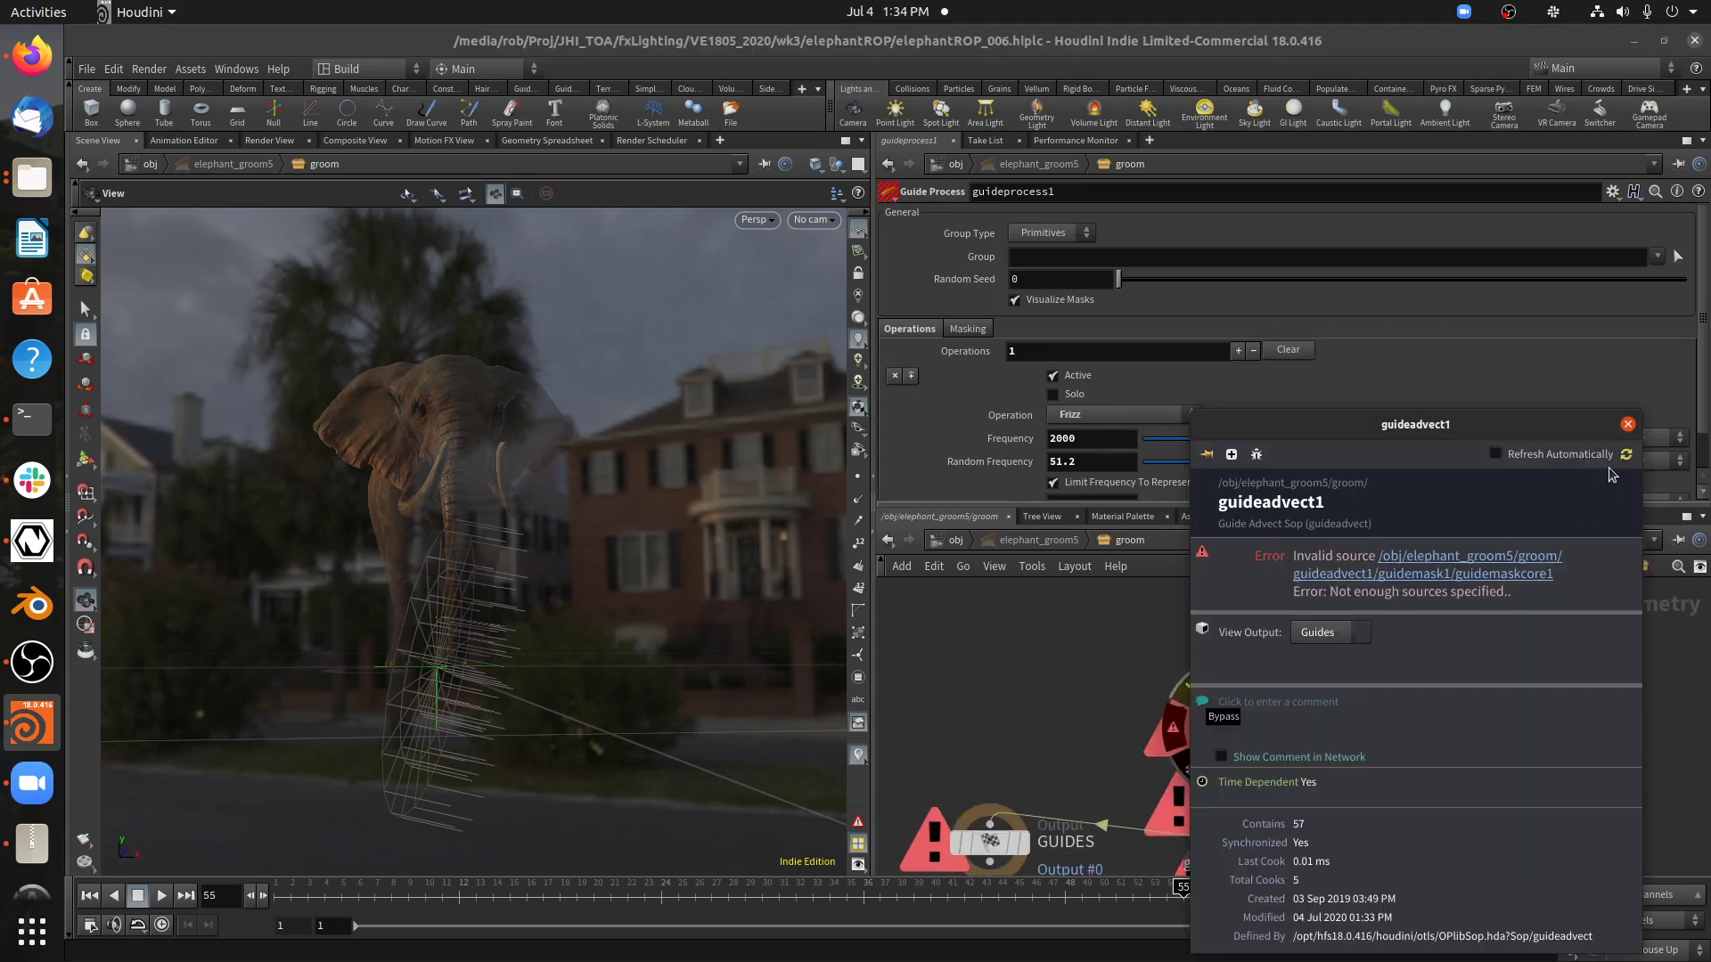
click(1626, 425)
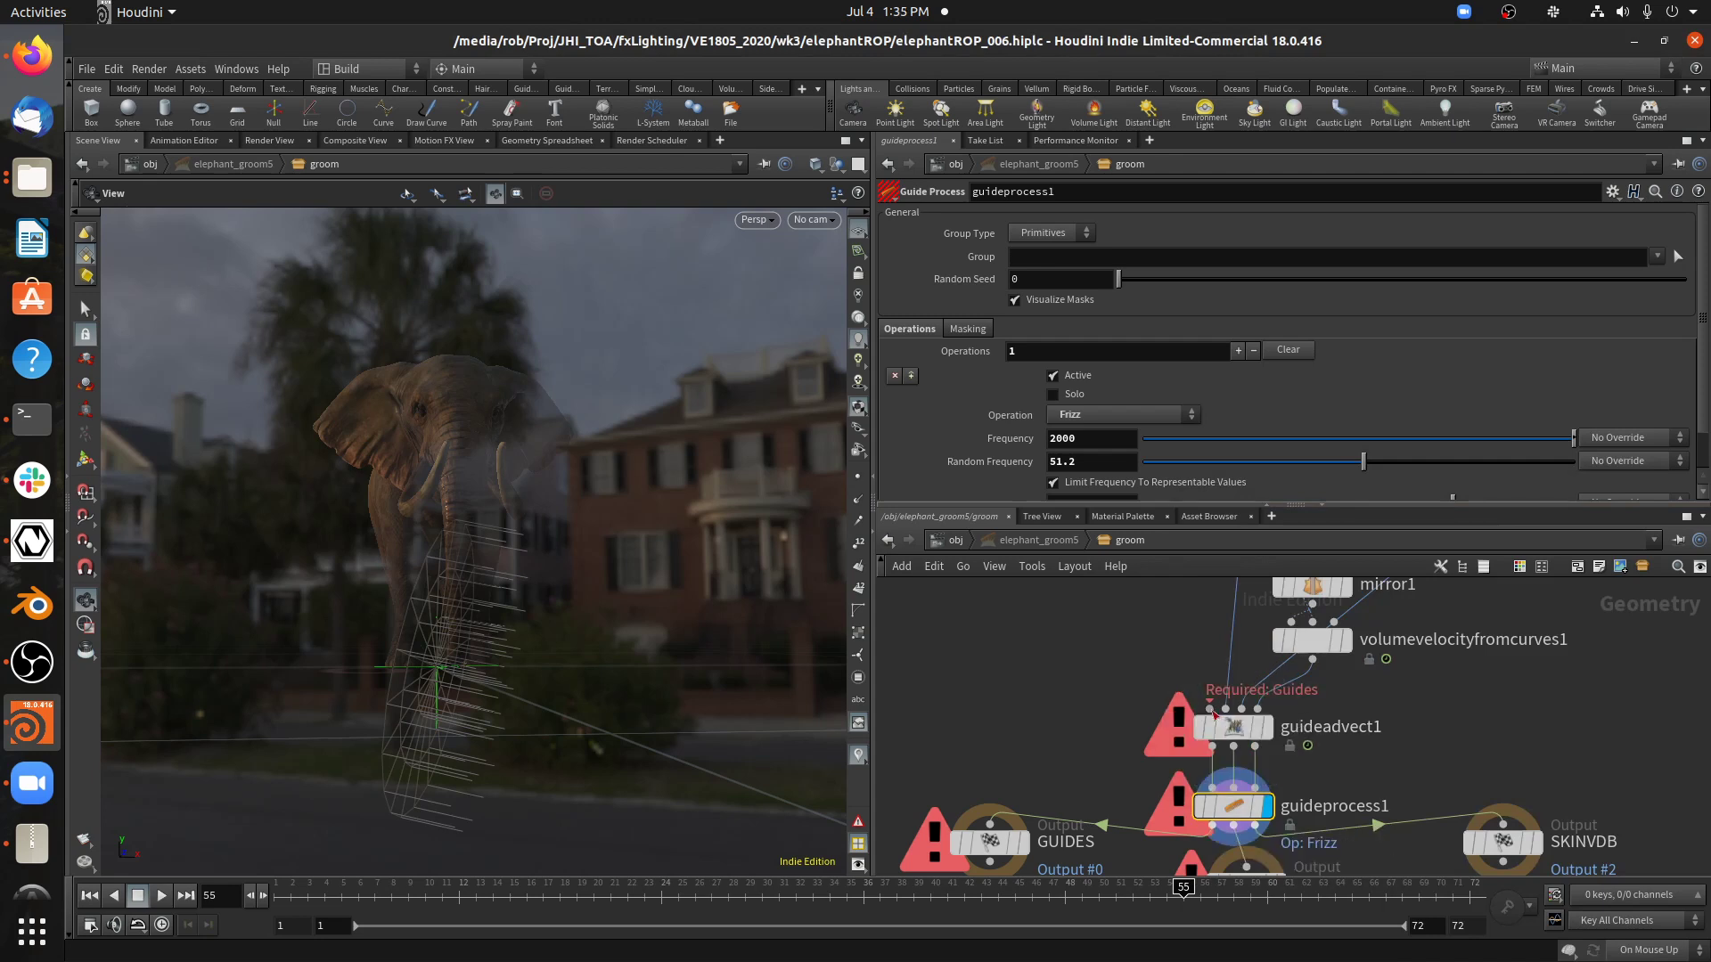
Wire the GUIDES input into guideadvect1's first input, frame the network, and return to elephant_groom5.
click(1228, 708)
scroll(1114, 704, up, 3)
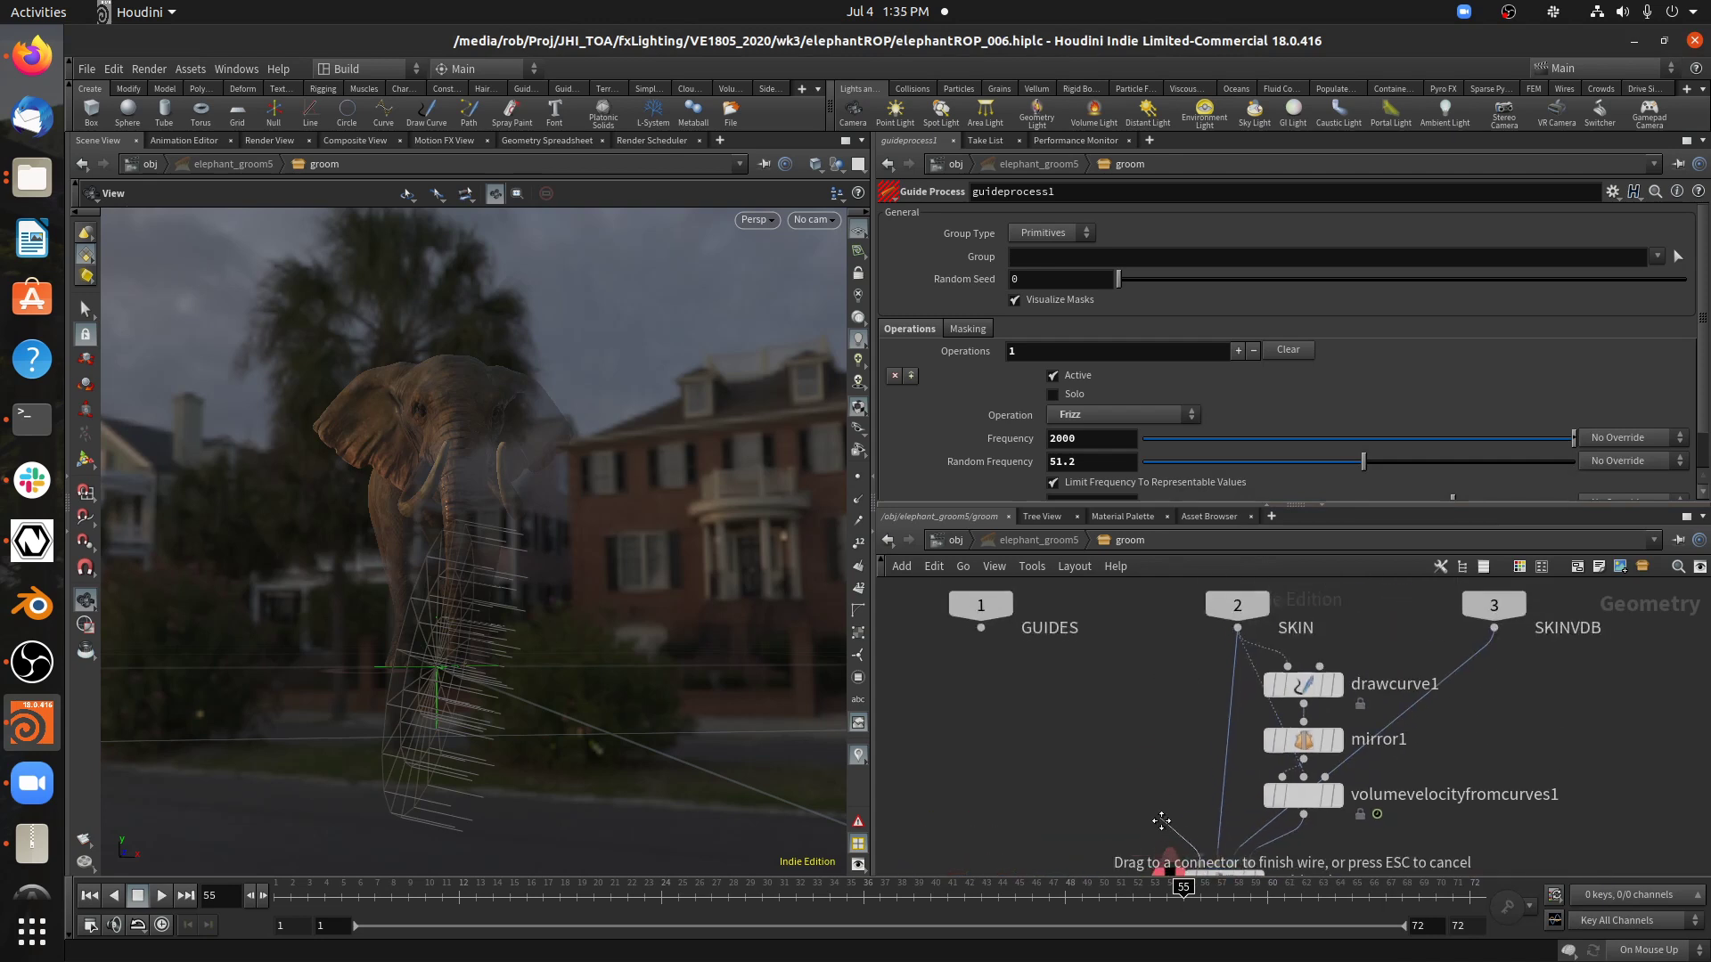
click(981, 634)
key(h)
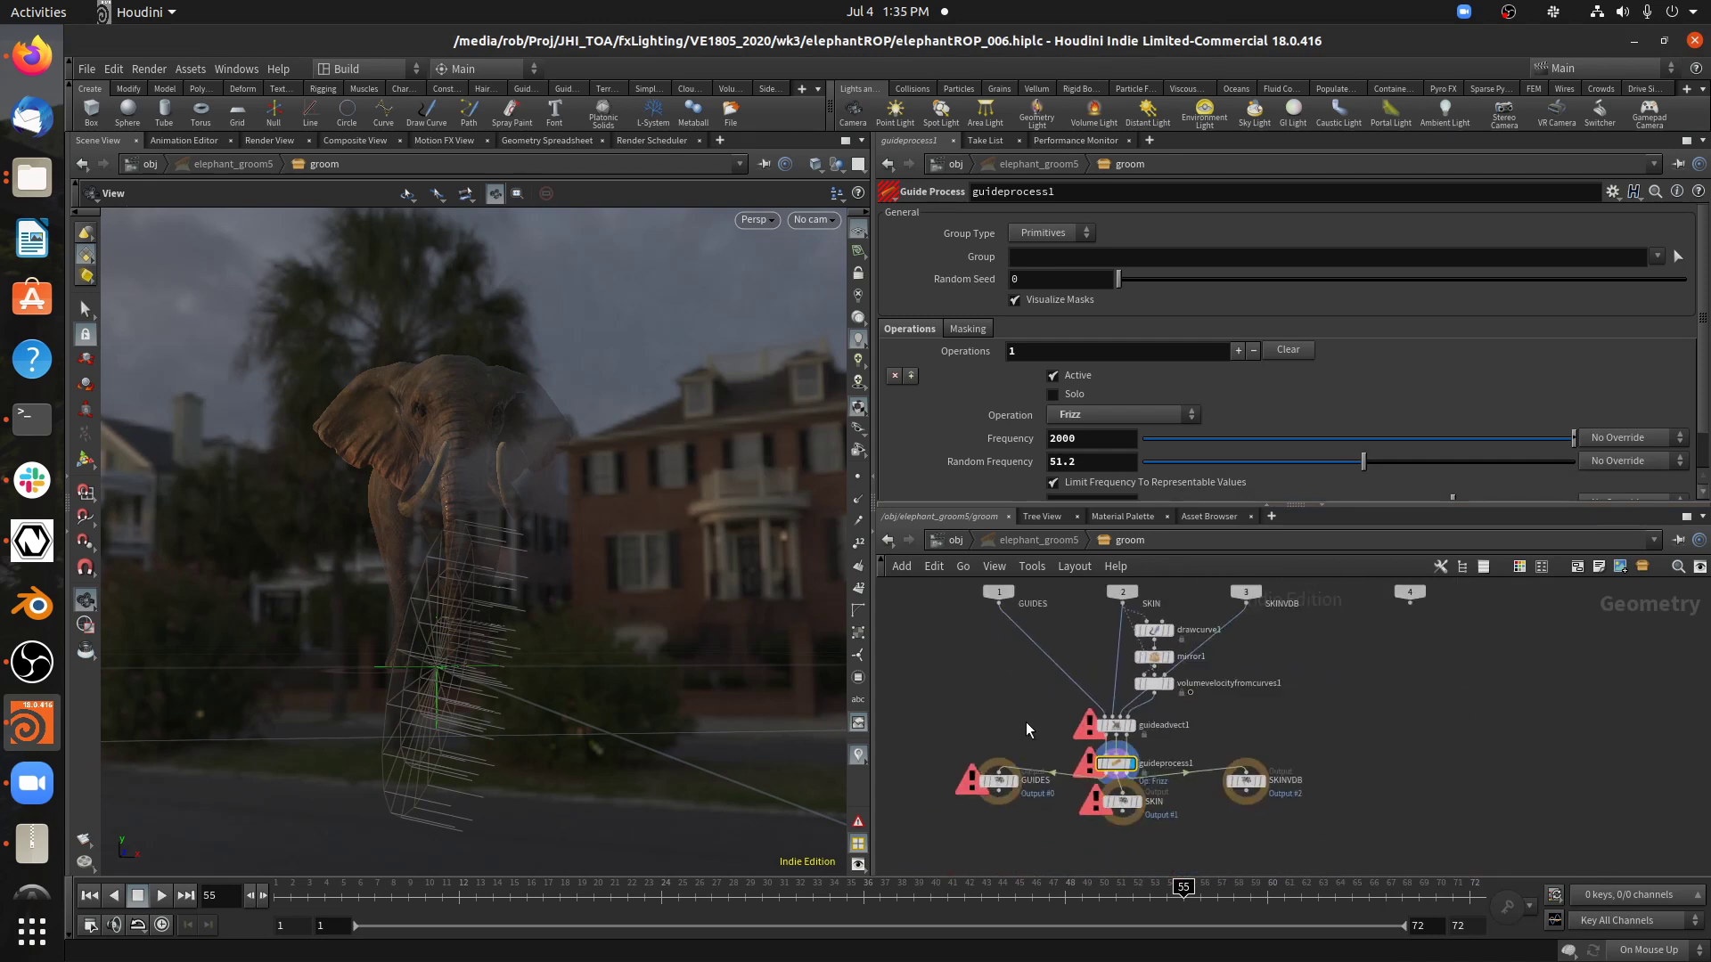
click(1039, 540)
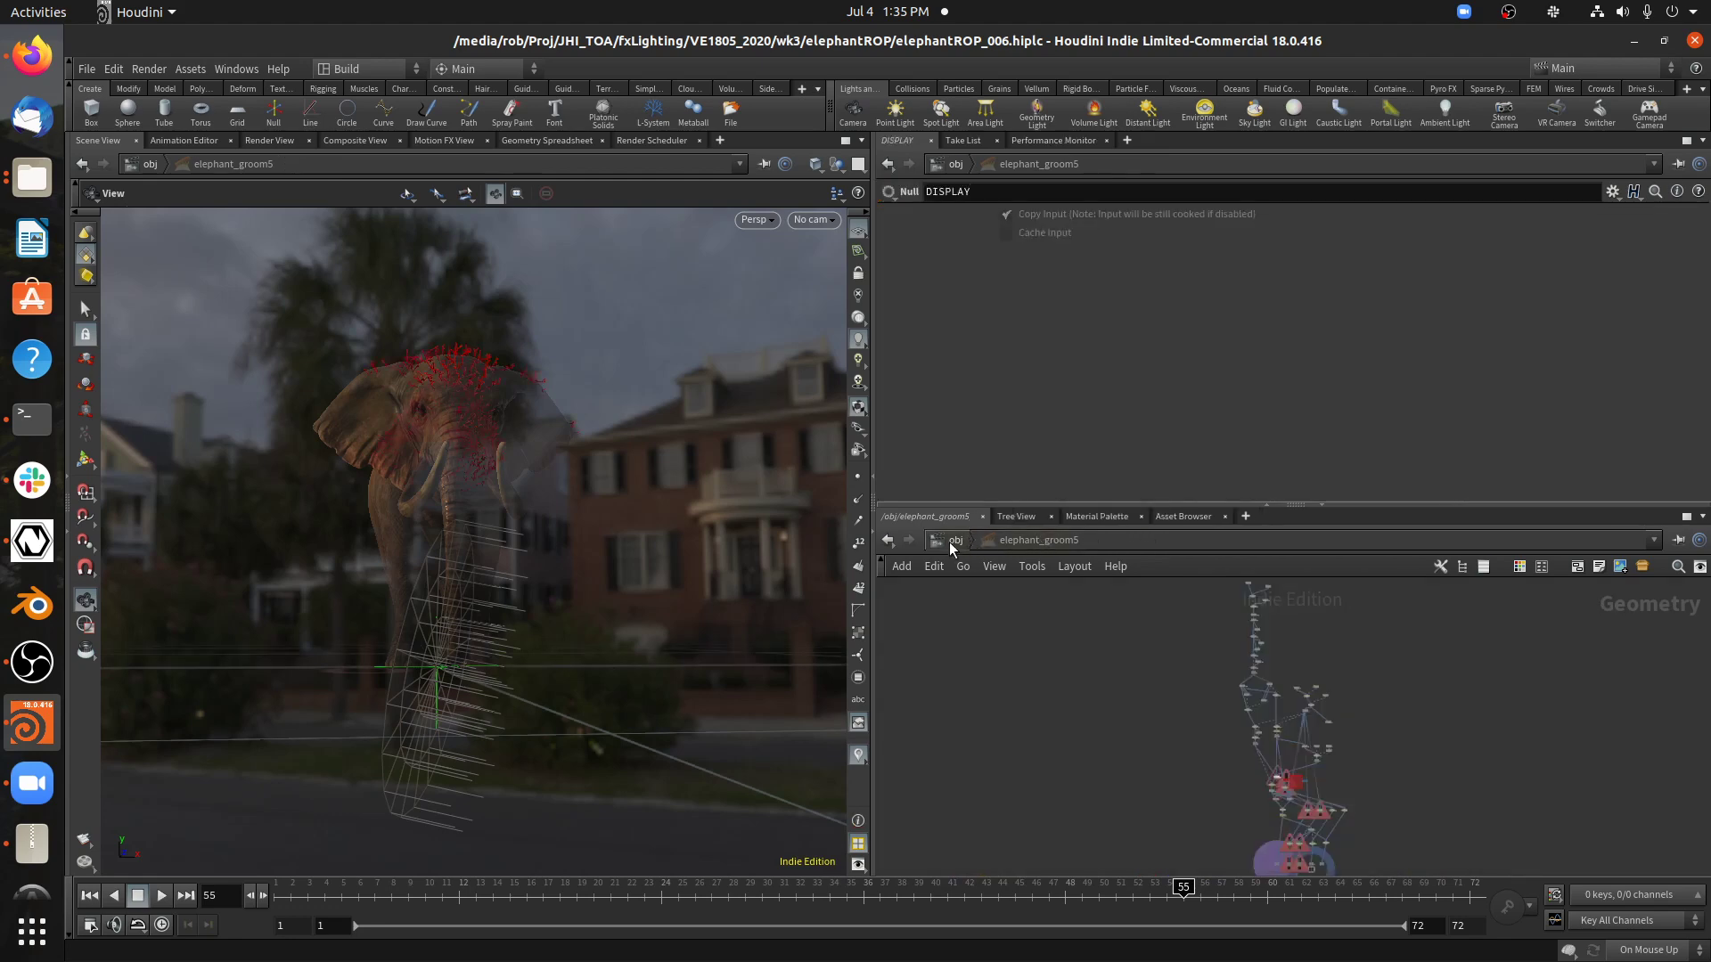
Go up to /obj and select elephant_hairgen to show yellow hair covering the elephant's head and trunk.
key(u)
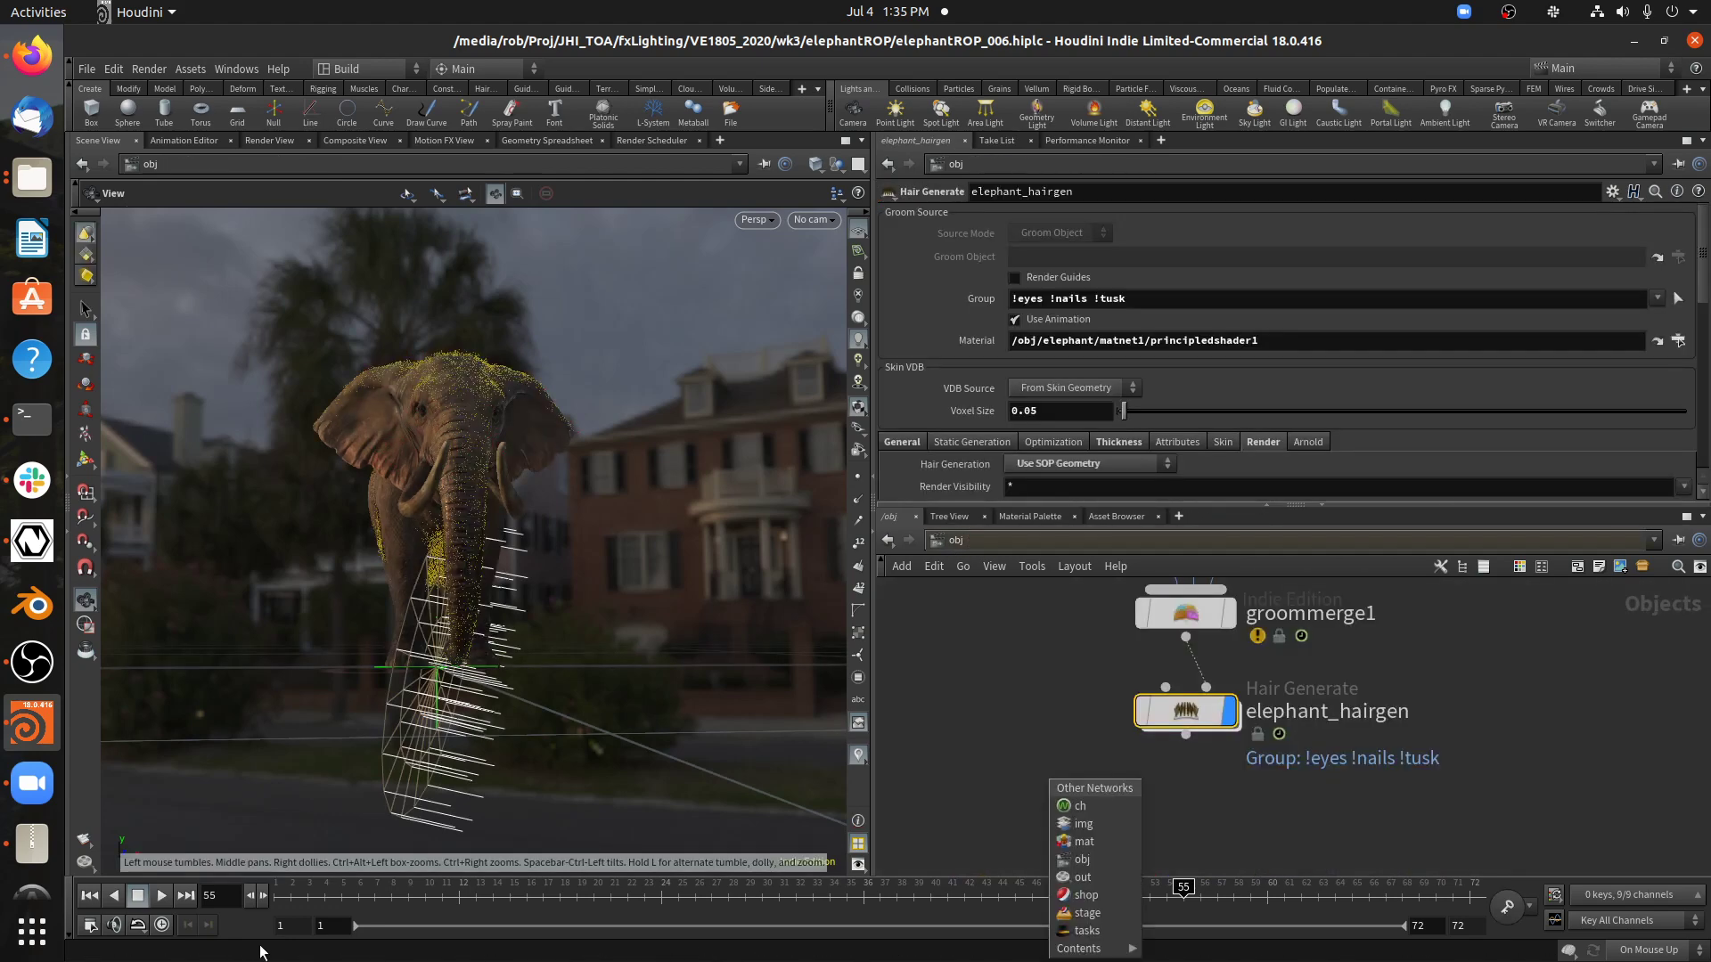
key(Escape)
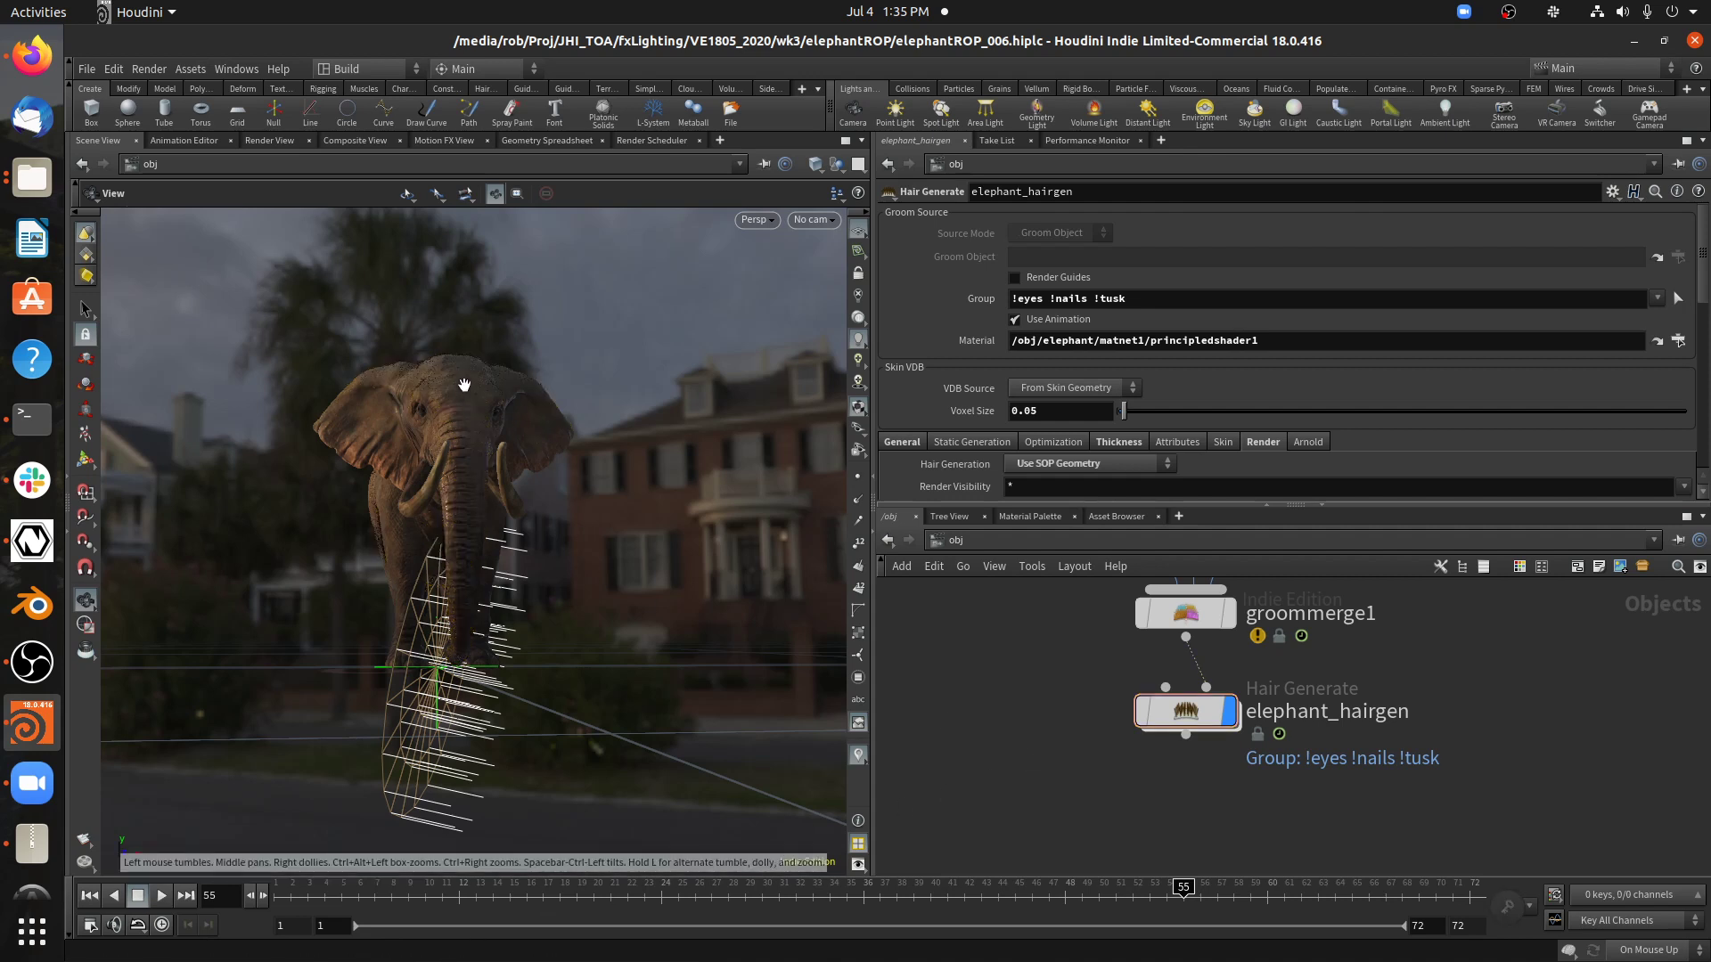
click(1140, 659)
click(463, 392)
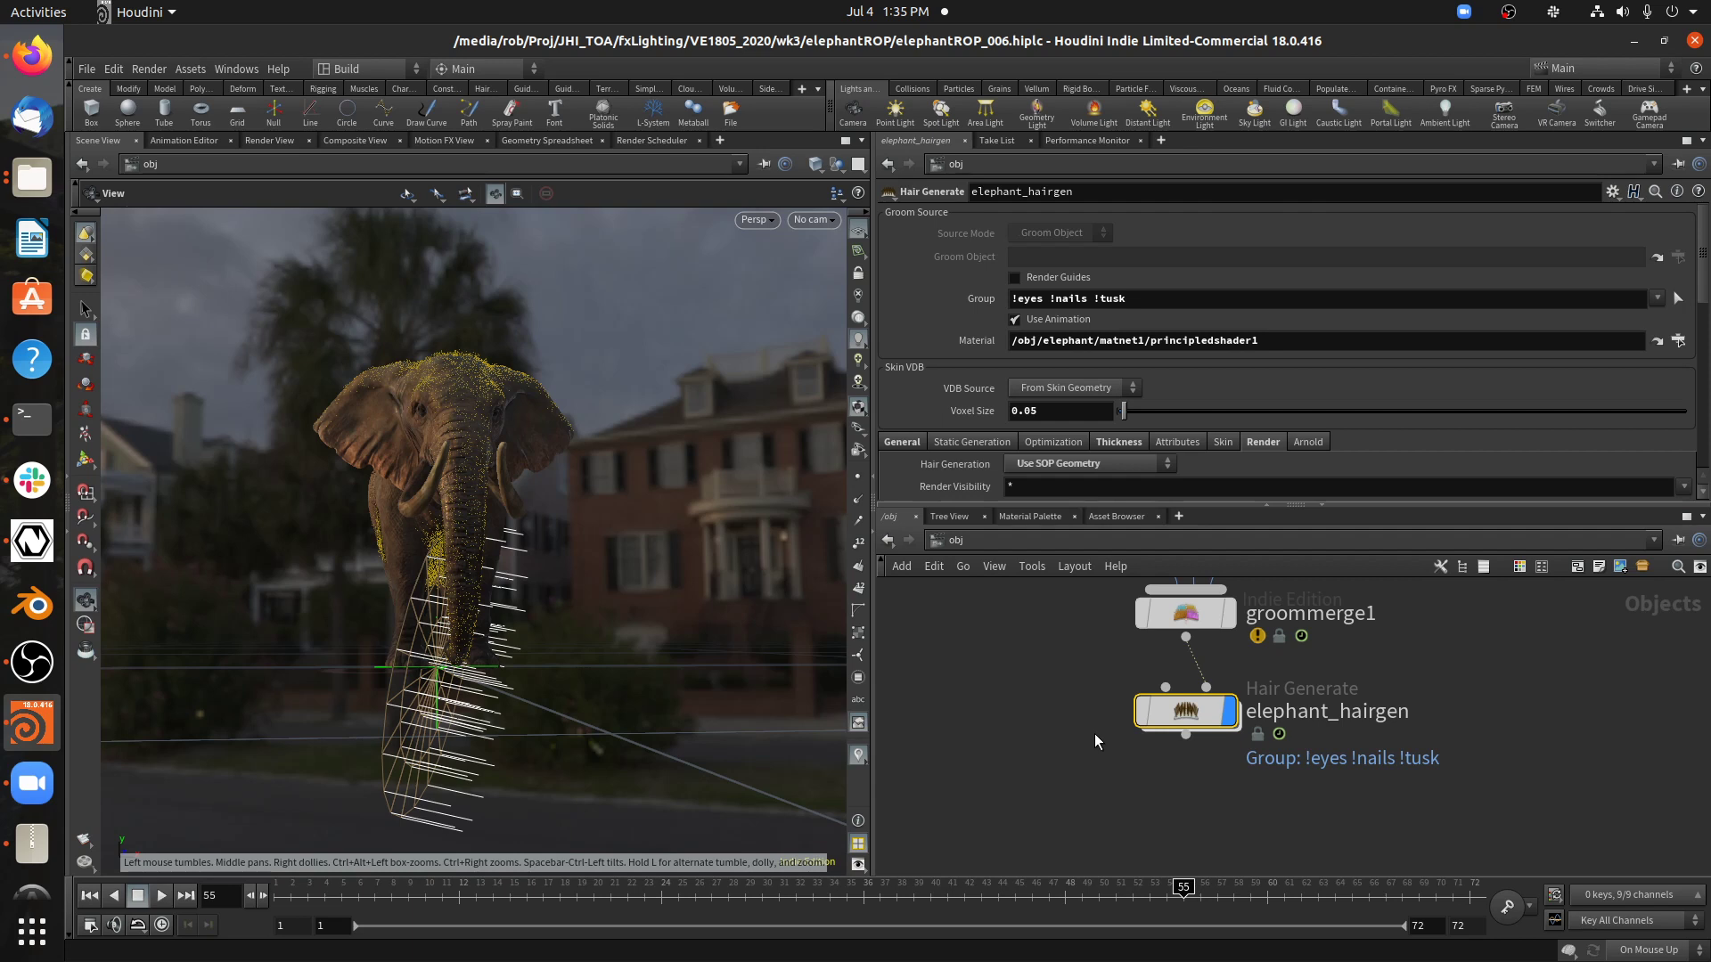
Bring groommerge1 and its upstream wires into view and review its time-dependence warning in node info.
scroll(1094, 734, down, 1)
middle_drag(1094, 734, 1069, 814)
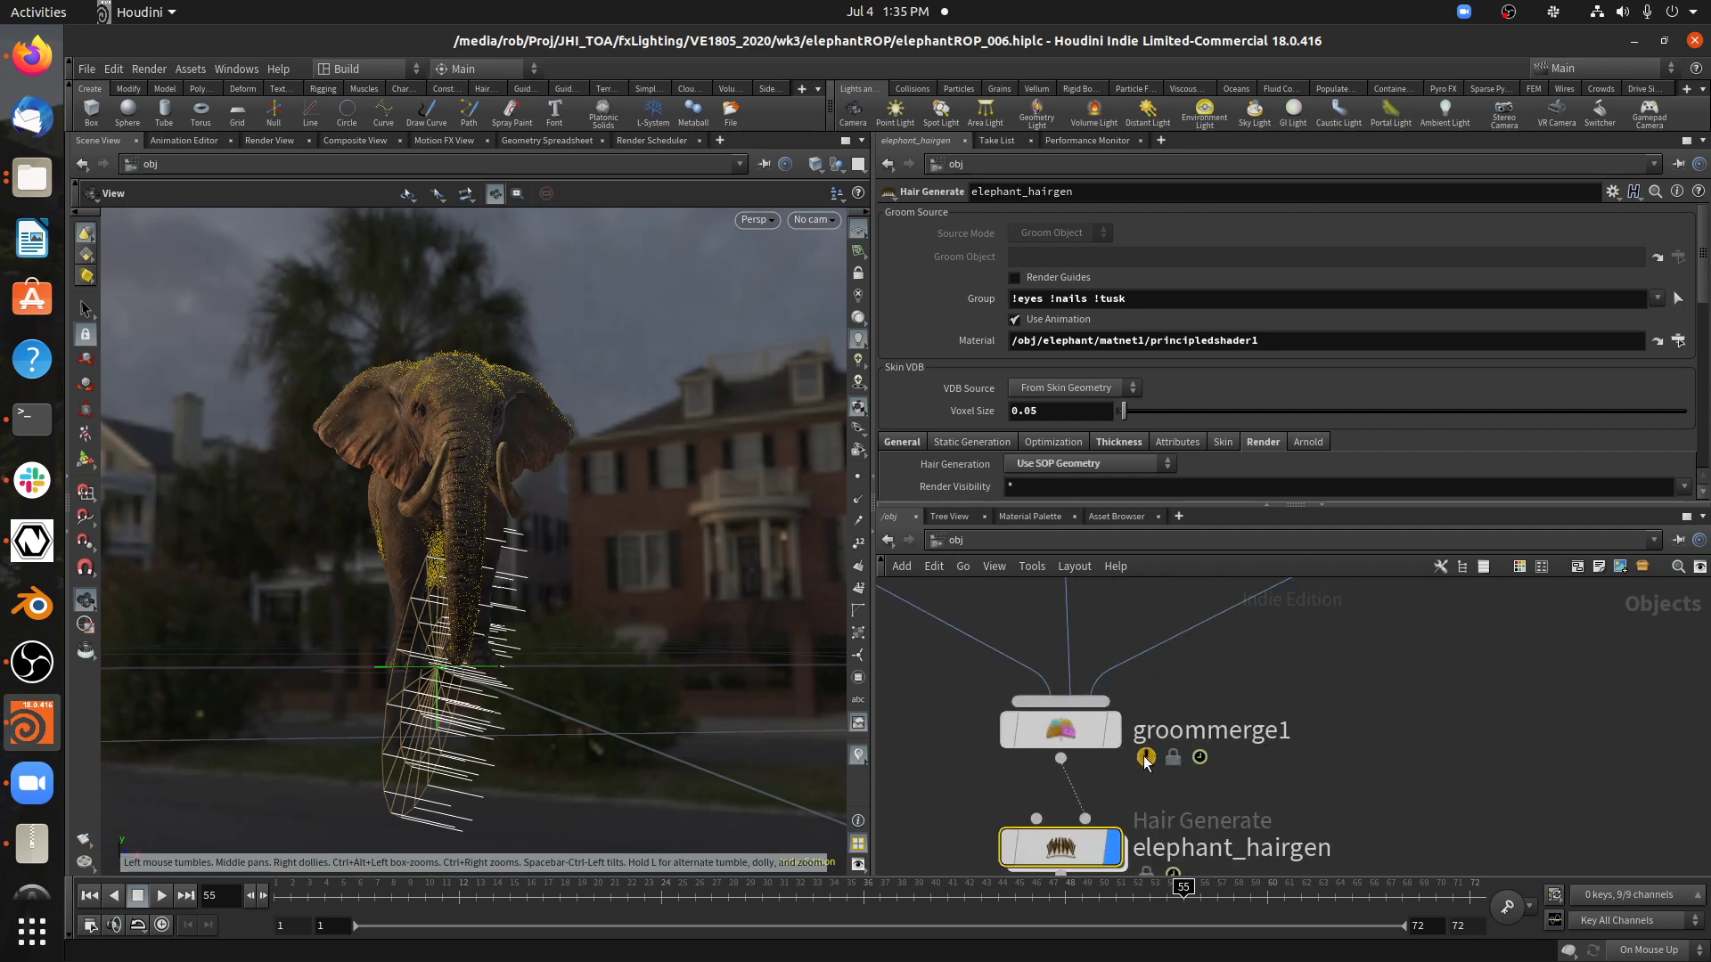
scroll(1158, 762, up, 2)
click(984, 731)
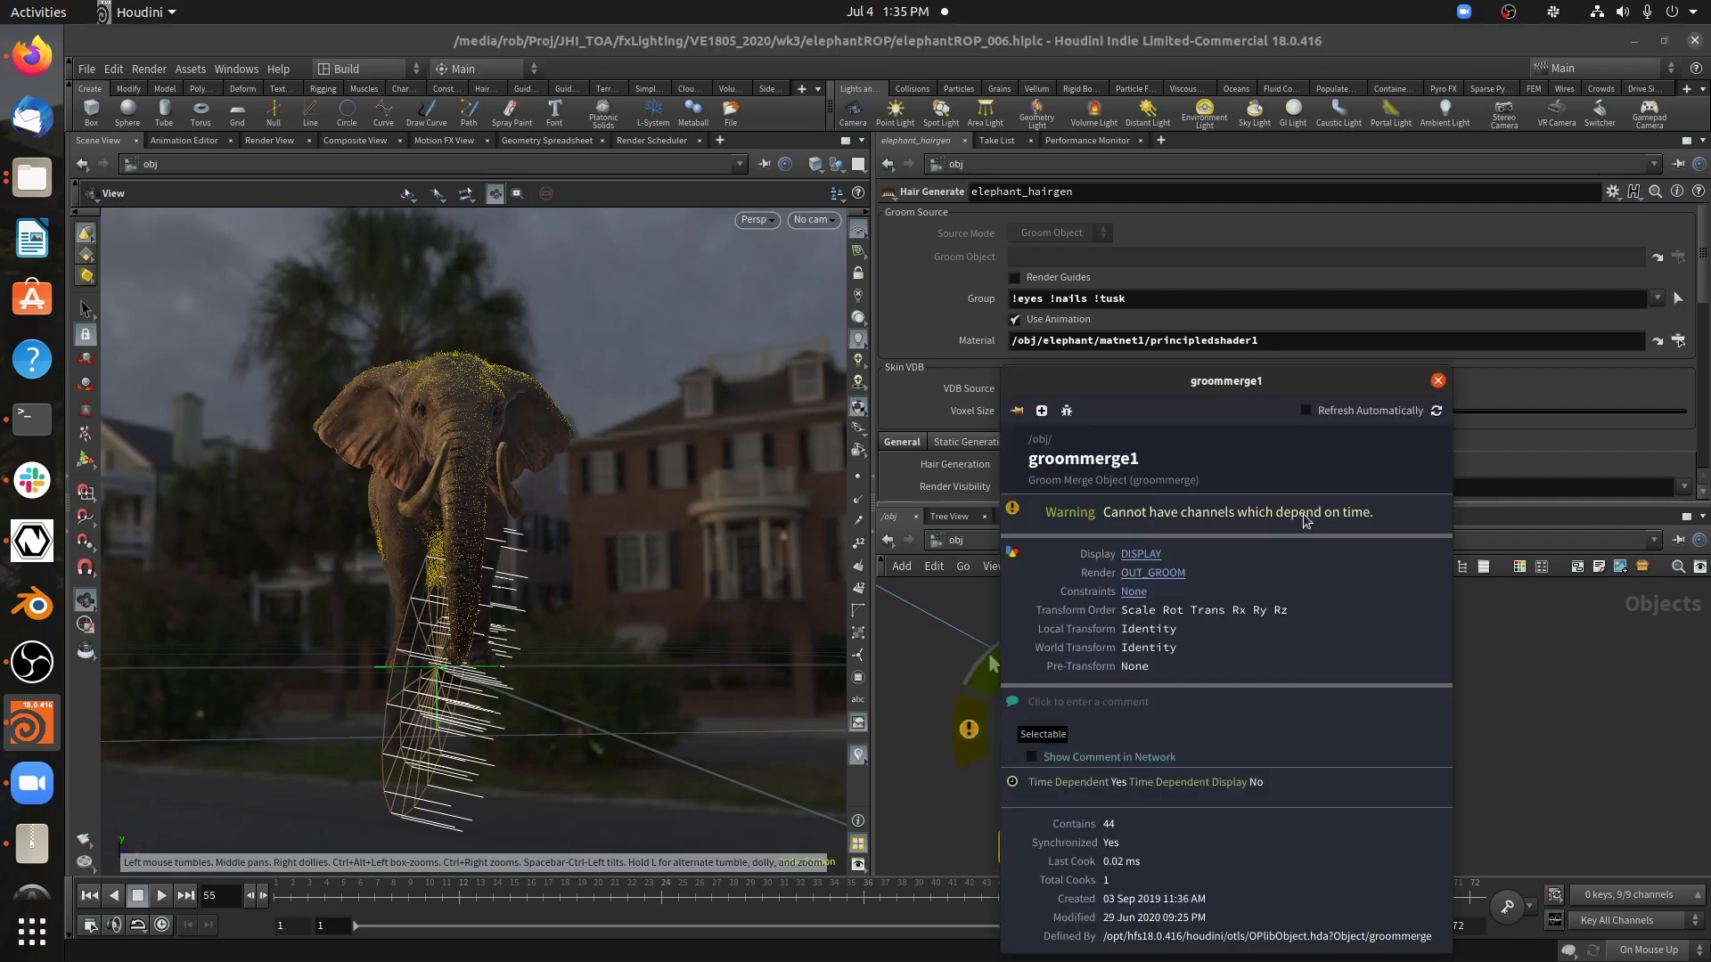
click(1438, 380)
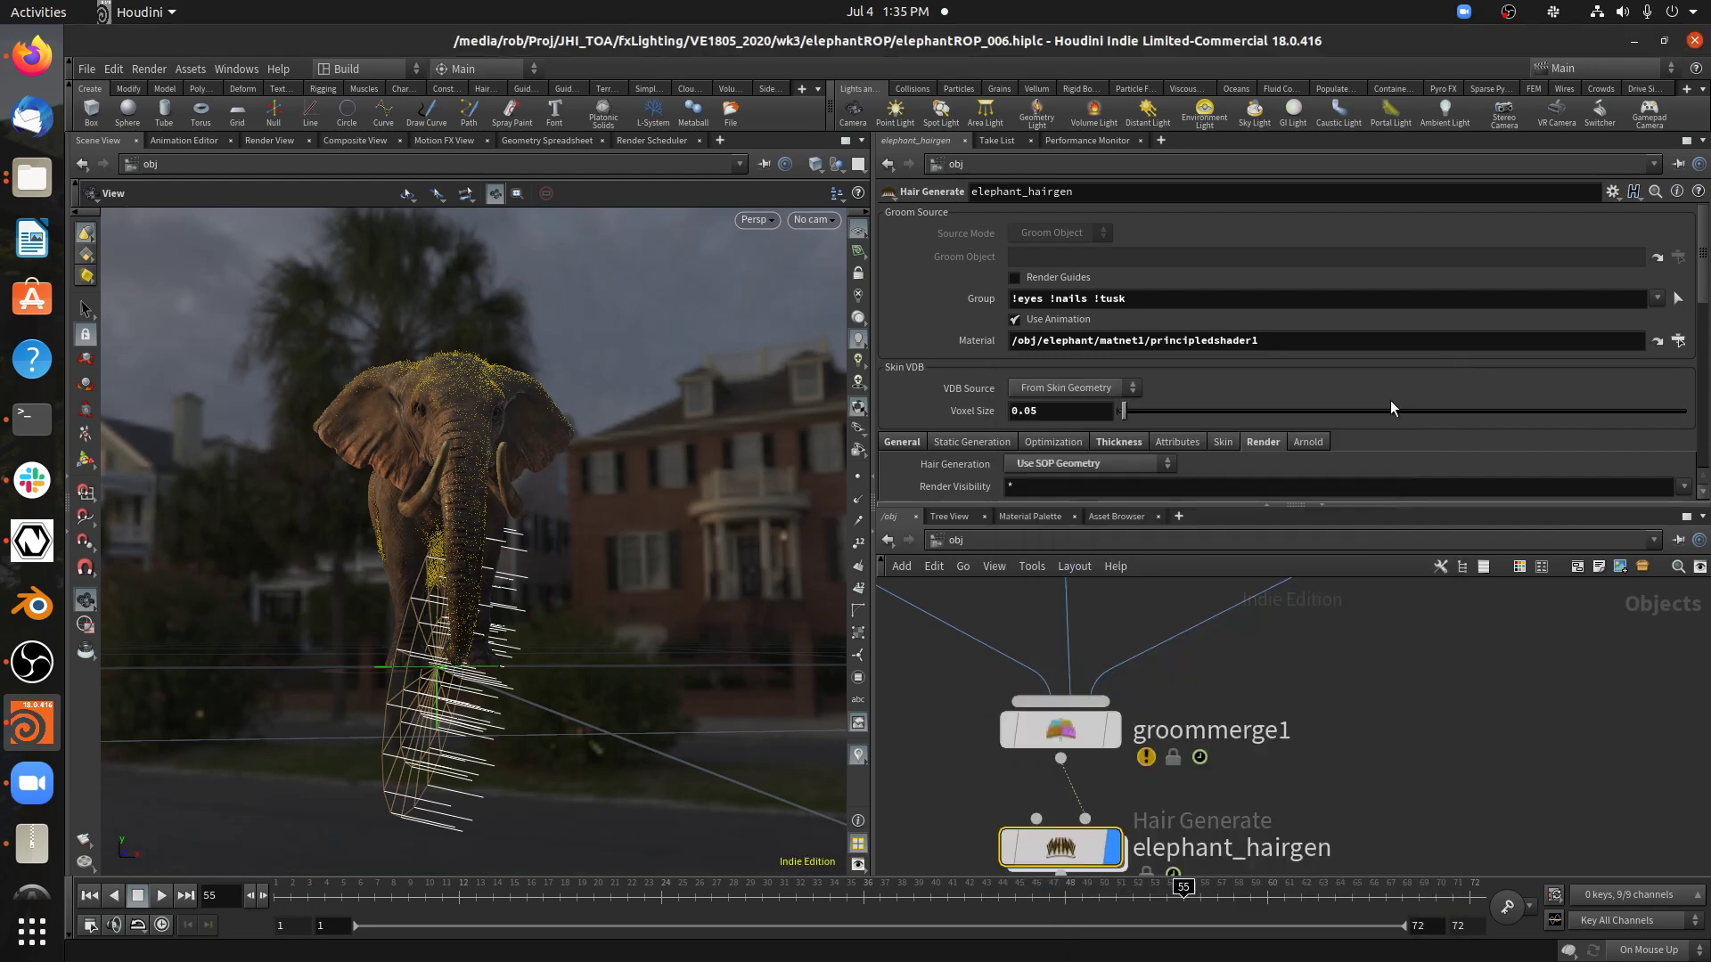
Select groommerge1 to display its Groom Merge parameters.
scroll(1118, 773, down, 4)
click(1145, 786)
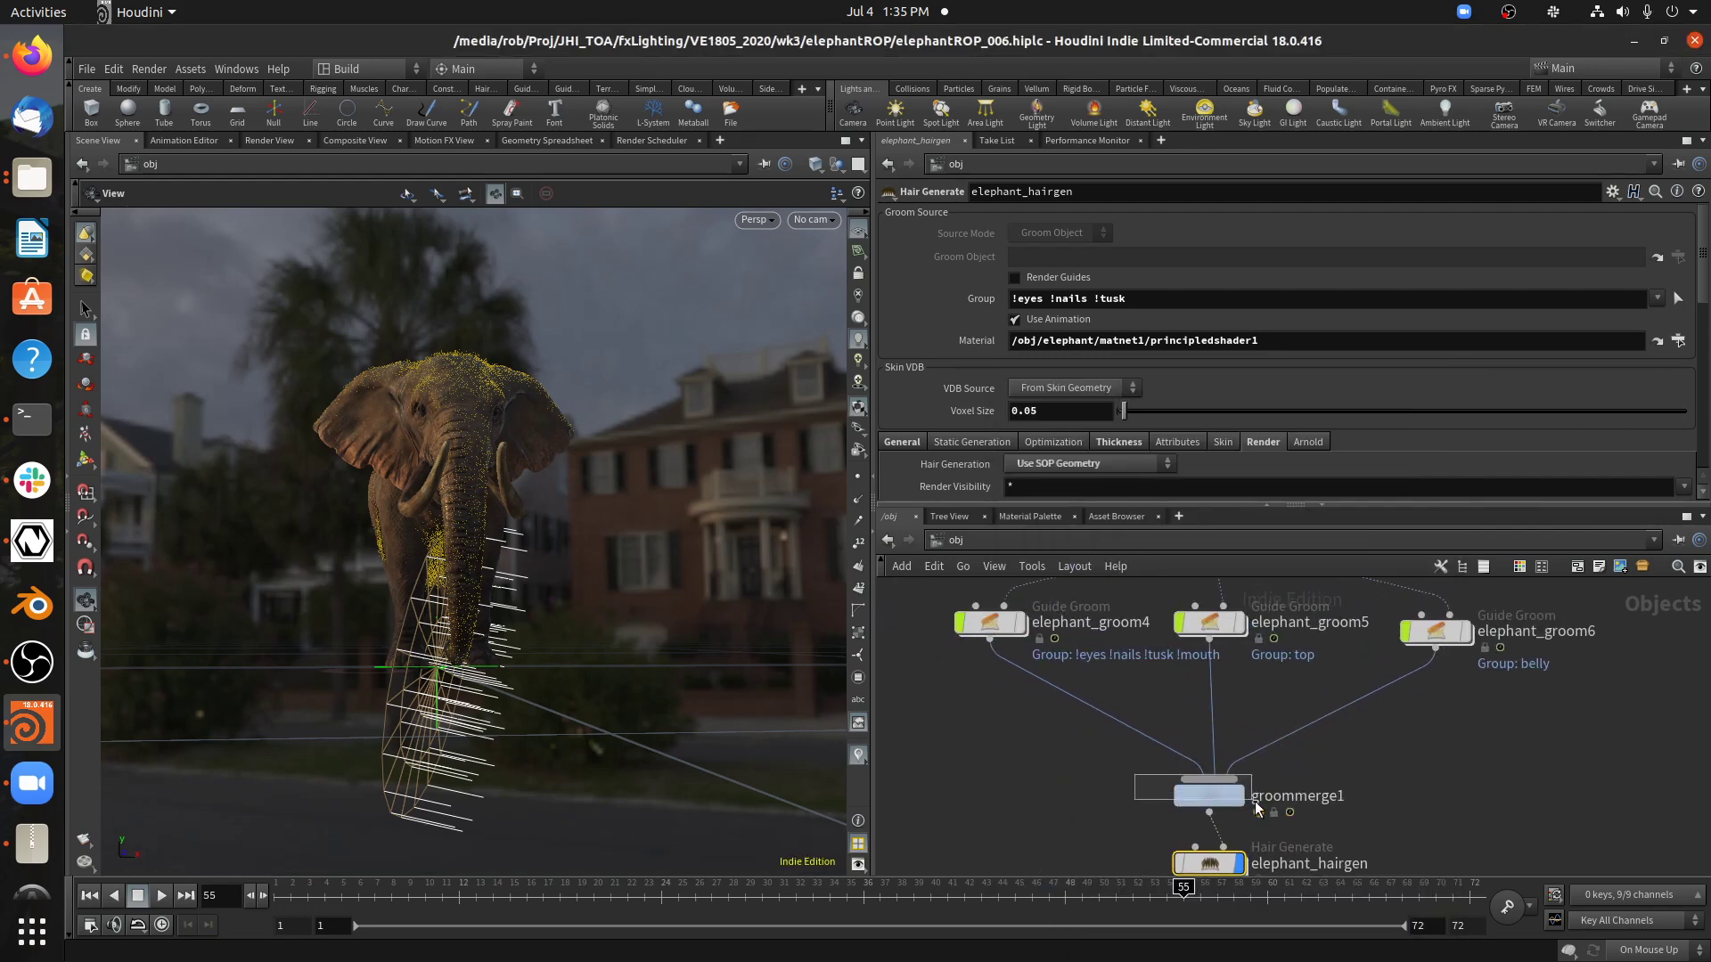
middle_drag(1085, 786, 1095, 788)
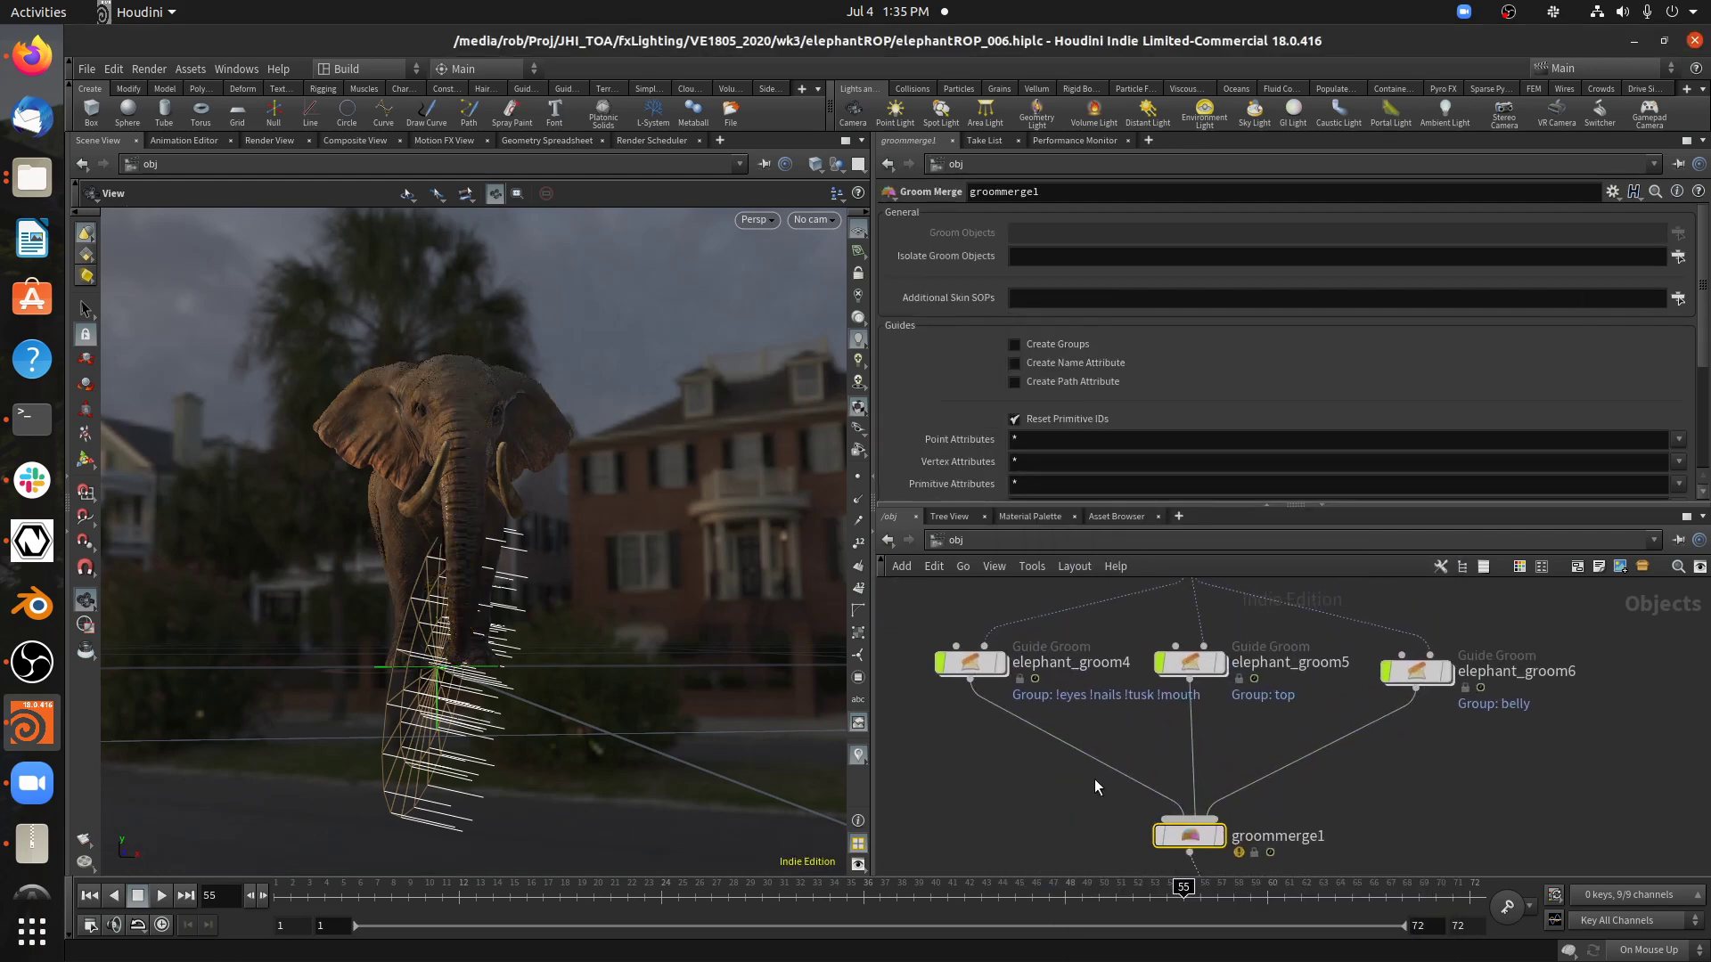